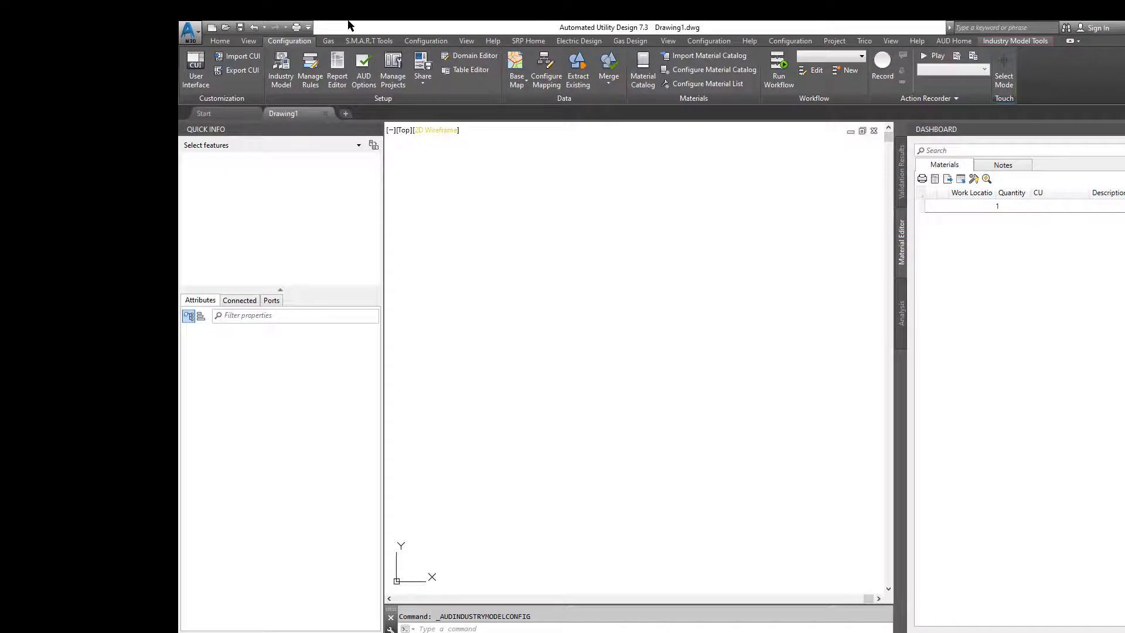
Step: Export the model data with S.M.A.R.T. Tools to Model Data.xlsx in the DemoStuff folder
{"action": "left_click", "coordinate": [368, 40]}
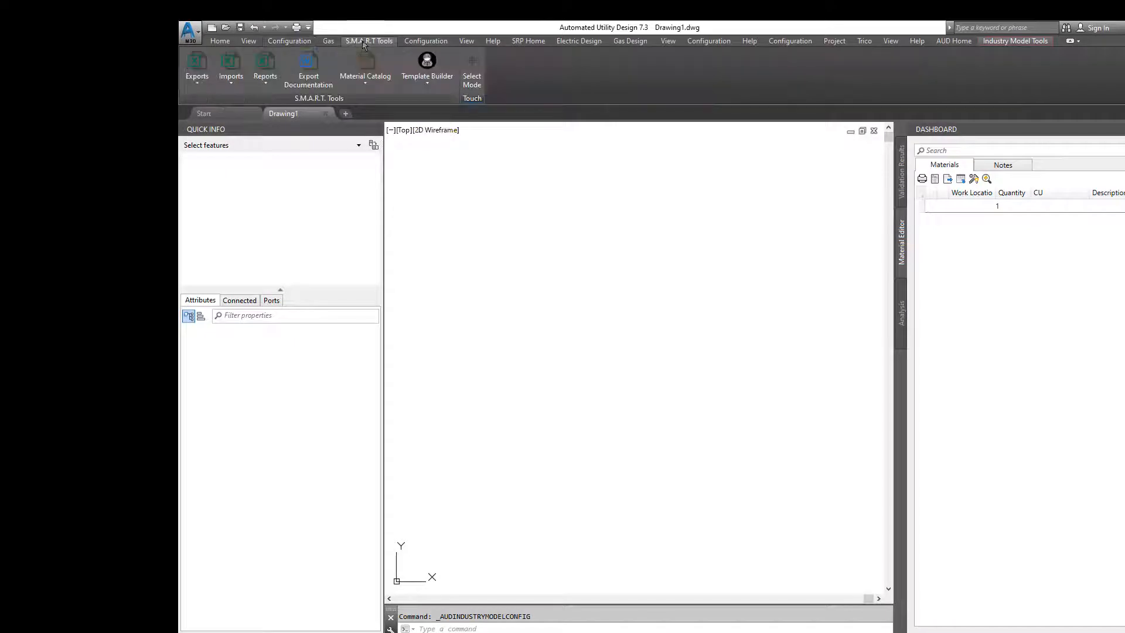
{"action": "left_click", "coordinate": [197, 69]}
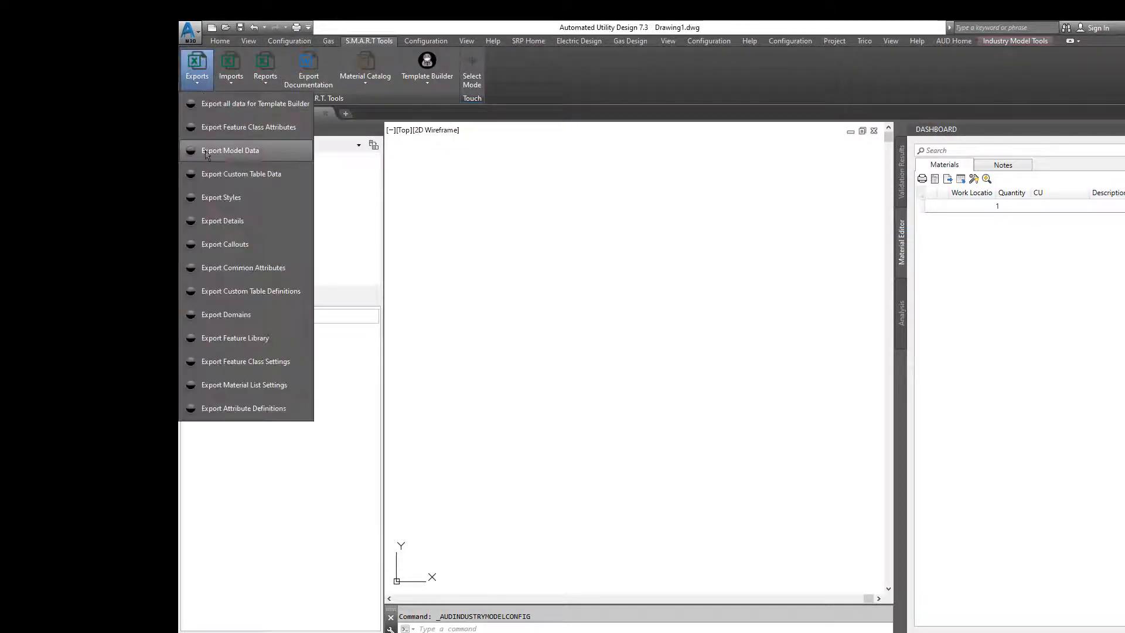
{"action": "left_click", "coordinate": [230, 151]}
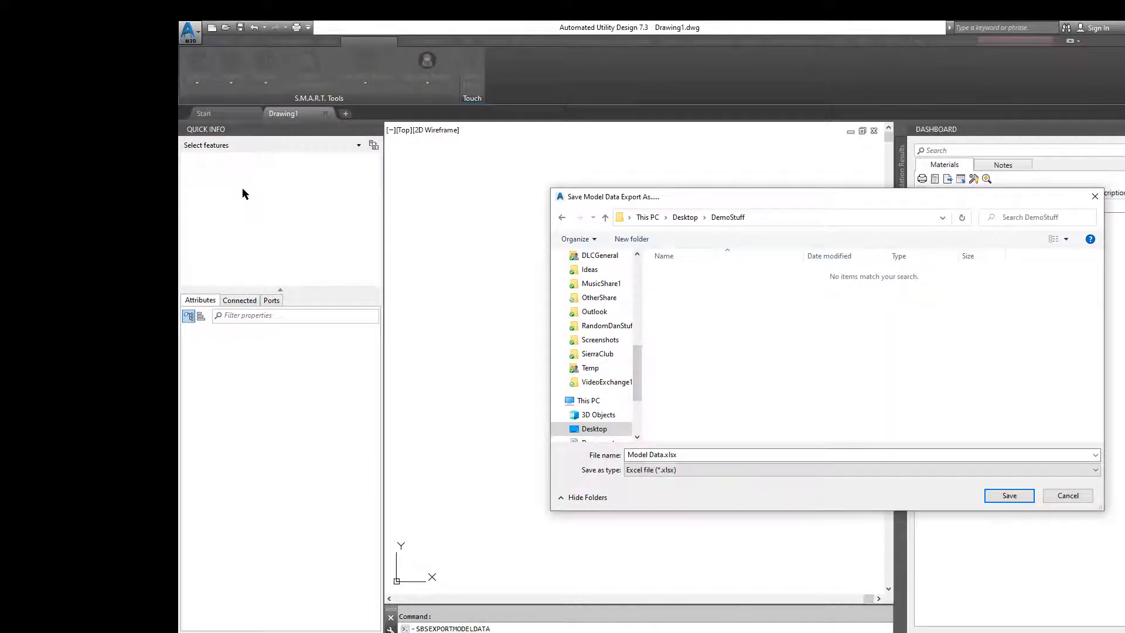
{"action": "left_click", "coordinate": [1009, 496]}
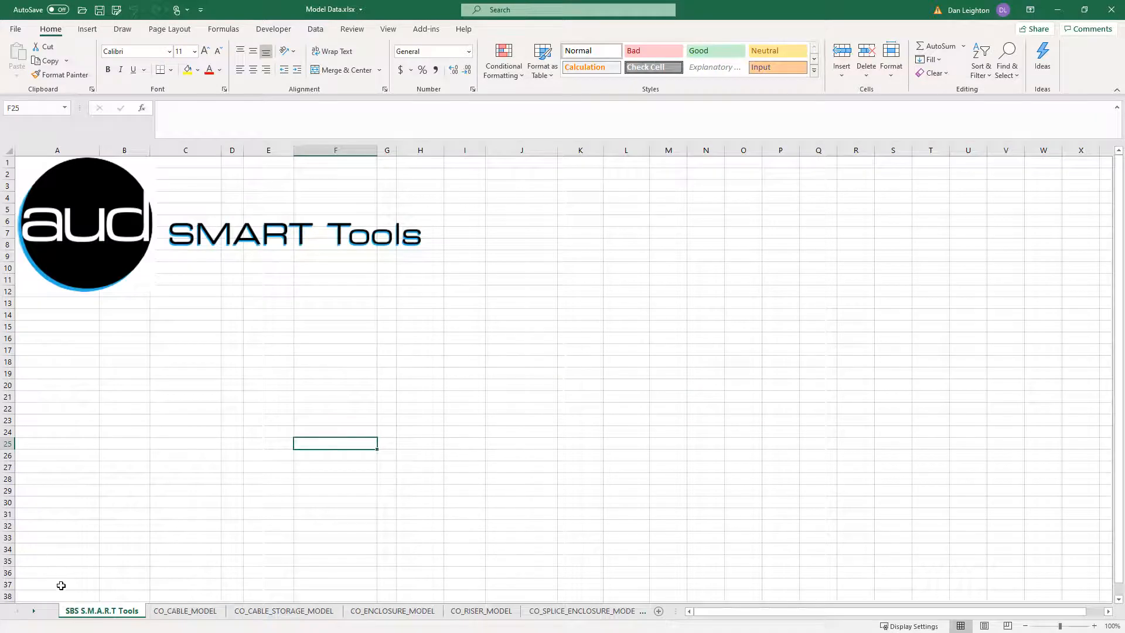
Step: Go to the EL_CONDUCTOR_MODEL sheet in the exported Excel workbook
{"action": "right_click", "coordinate": [34, 611]}
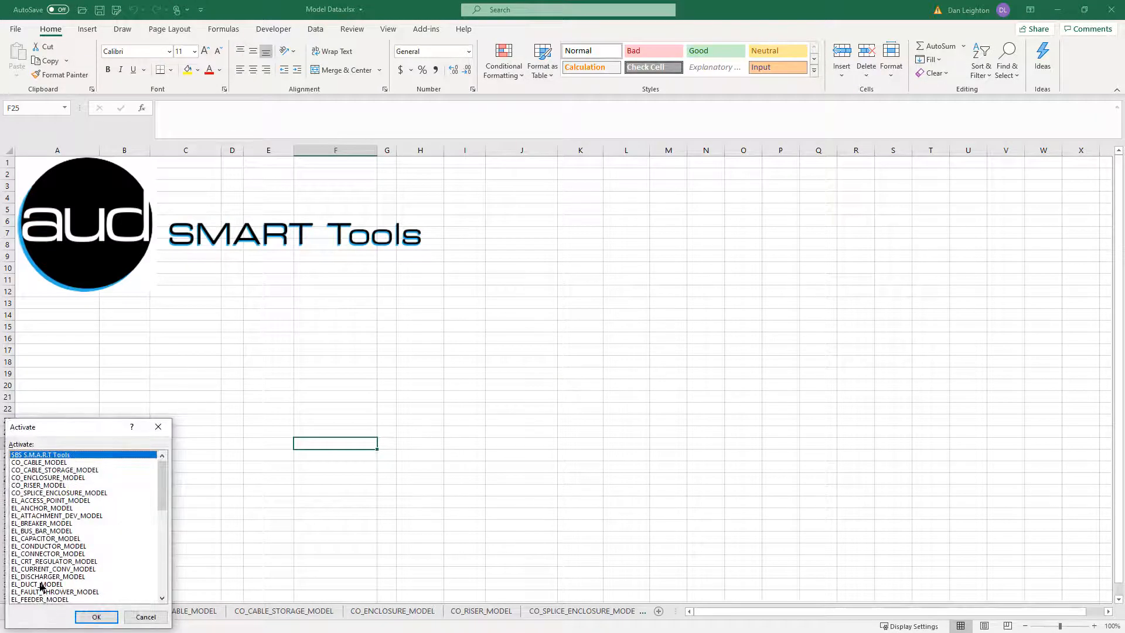
{"action": "scroll", "coordinate": [31, 504], "scroll_direction": "down", "scroll_amount": 2}
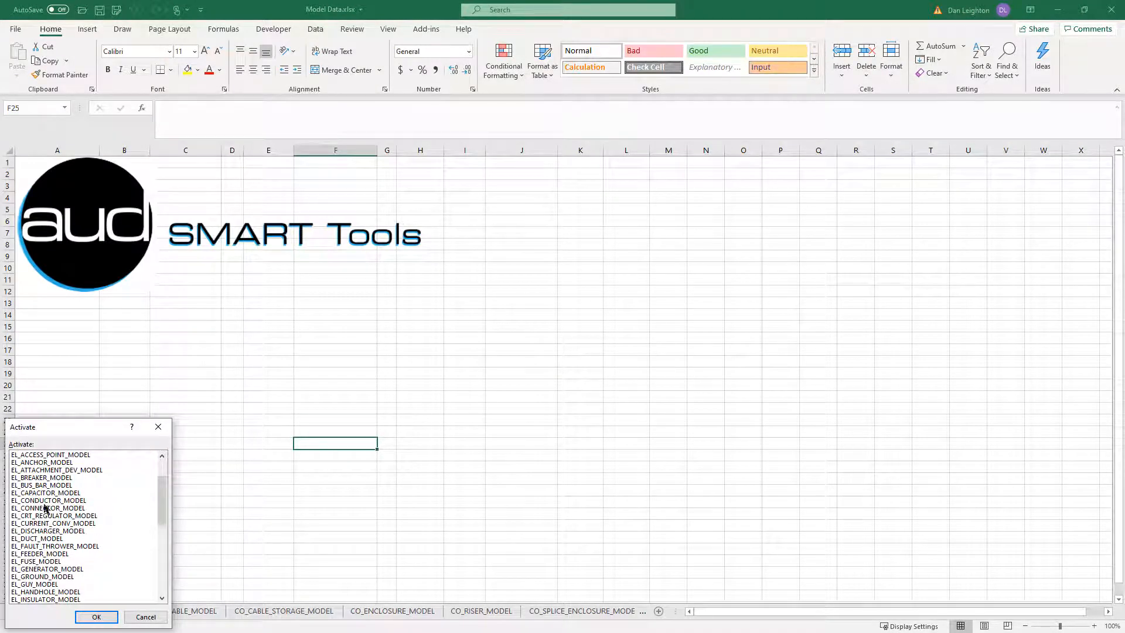
{"action": "left_click", "coordinate": [44, 501]}
{"action": "left_click", "coordinate": [95, 616]}
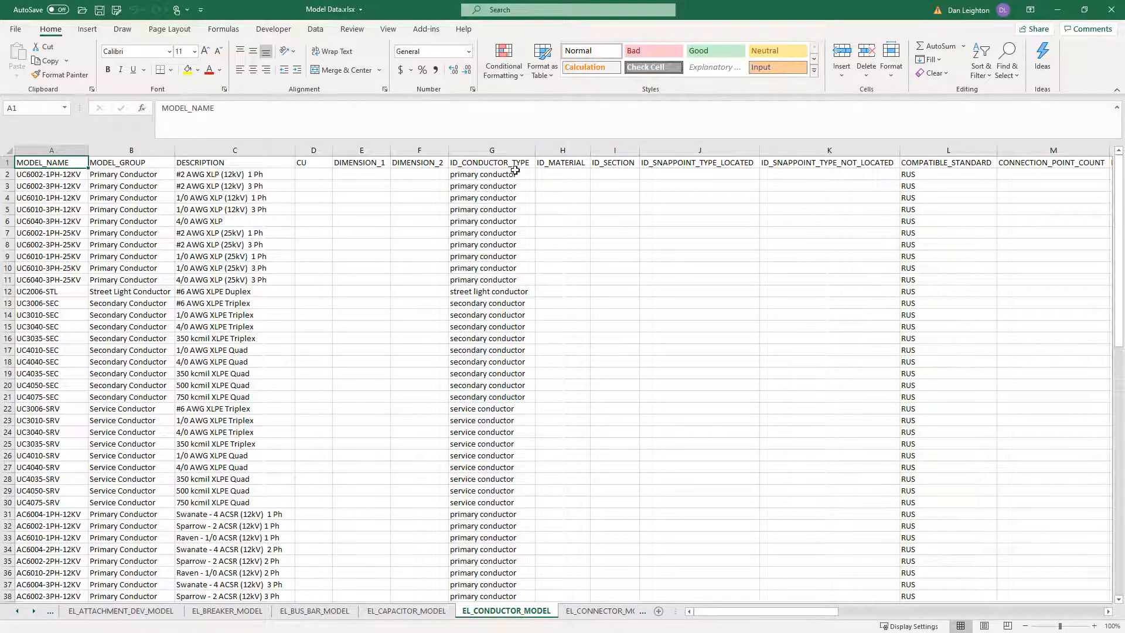
Step: Filter the sheet's ID_CONDUCTOR_TYPE column to show only primary conductor rows
{"action": "left_click", "coordinate": [314, 30]}
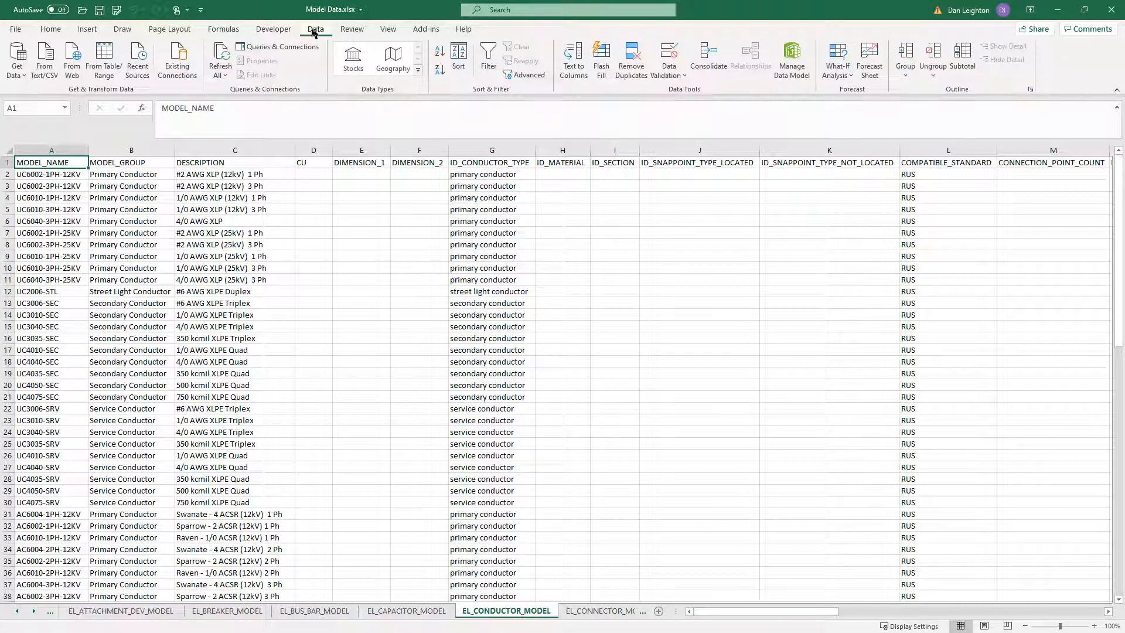
{"action": "left_click", "coordinate": [483, 58]}
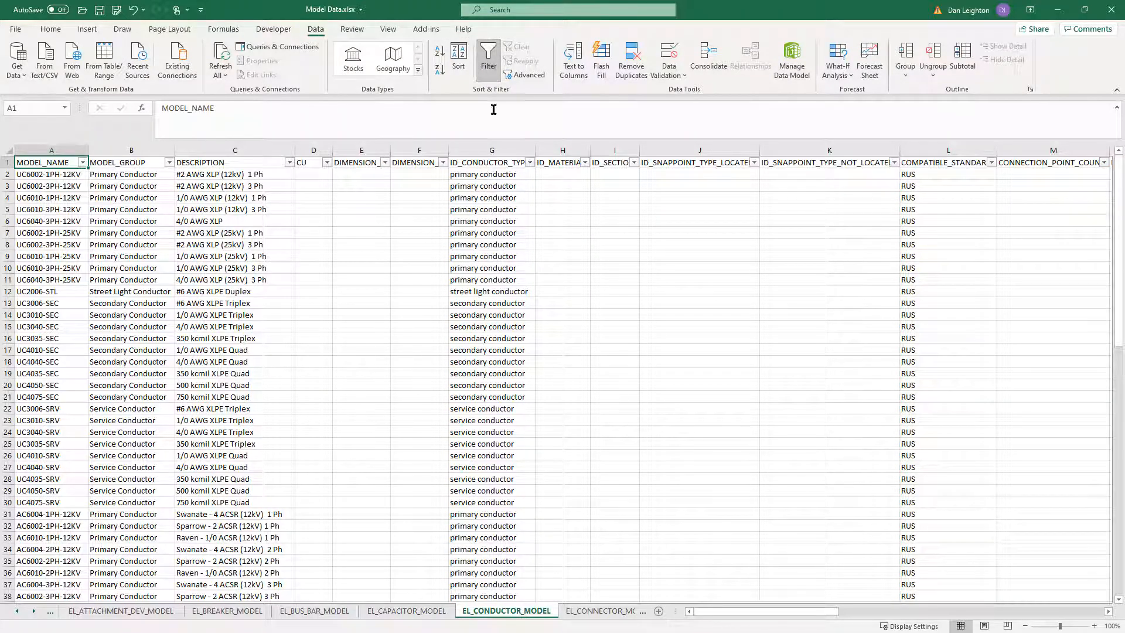
{"action": "left_click", "coordinate": [529, 163]}
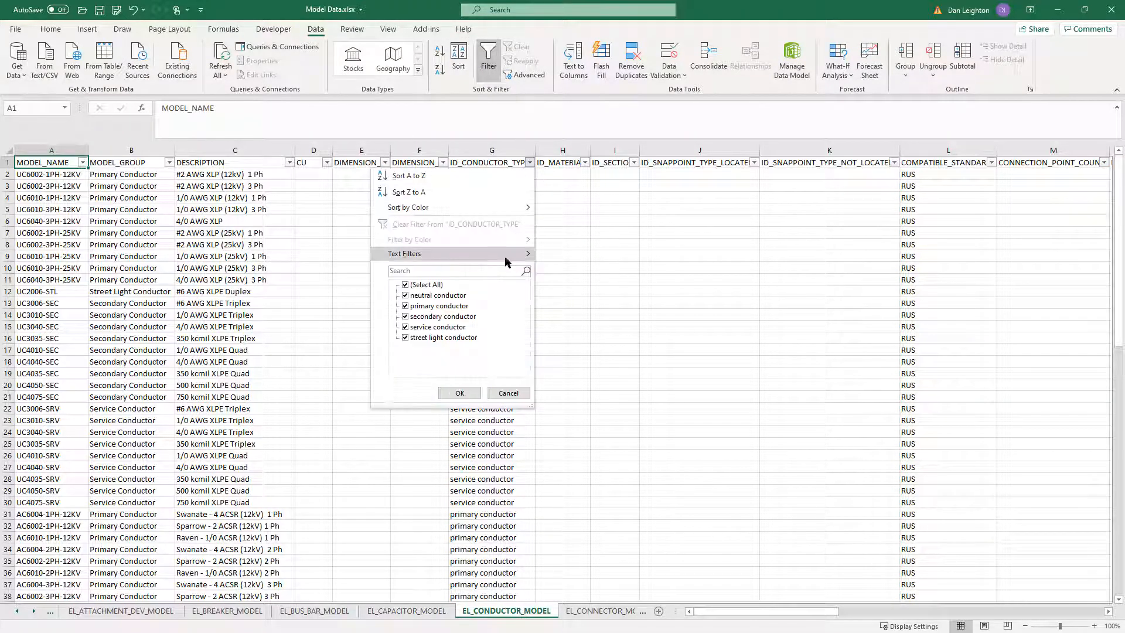
{"action": "left_click", "coordinate": [405, 285]}
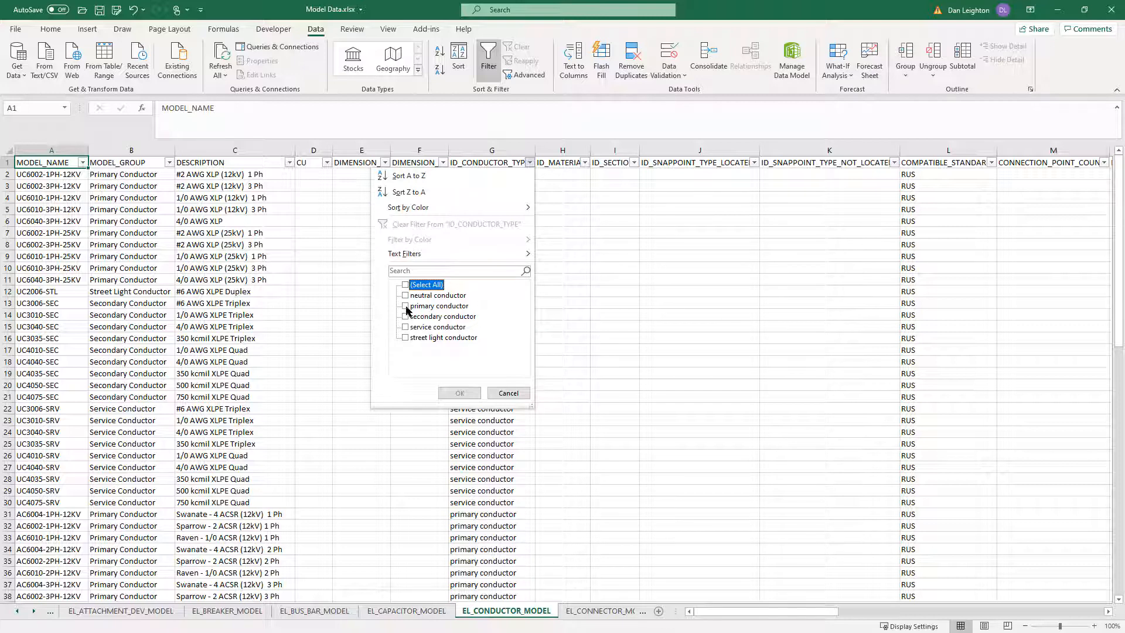
{"action": "left_click", "coordinate": [405, 306]}
{"action": "left_click", "coordinate": [460, 392]}
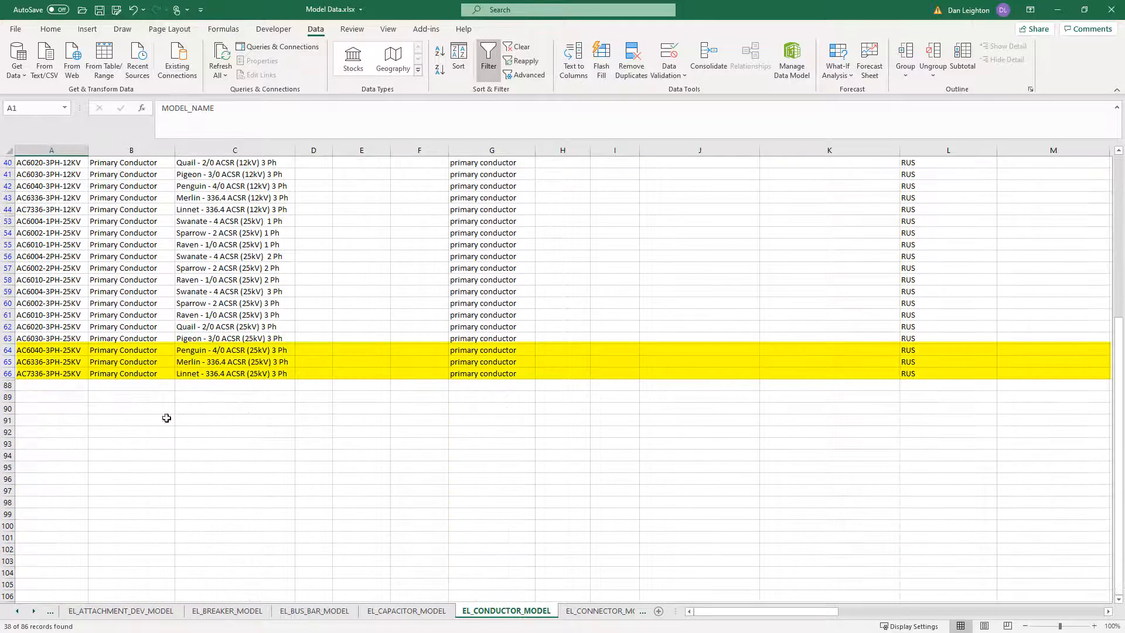
Step: Copy the three 25 kV conductor rows 64 to 66 and paste them below the data starting at A88
{"action": "left_click", "coordinate": [9, 350]}
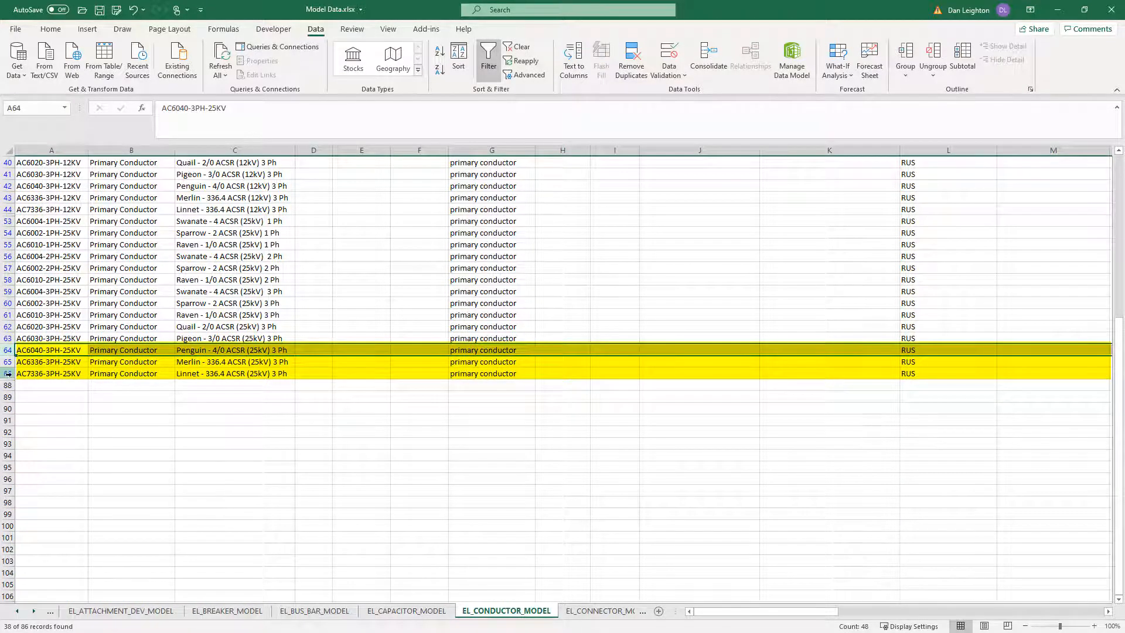
{"action": "left_click", "coordinate": [8, 373], "text": "shift"}
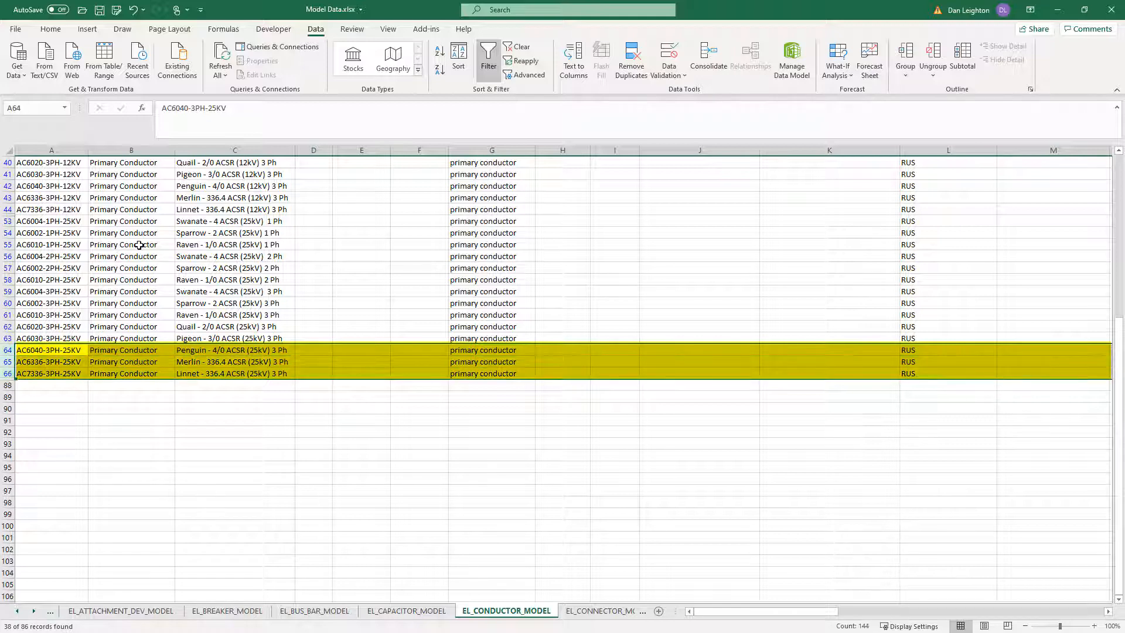
{"action": "left_click", "coordinate": [51, 29]}
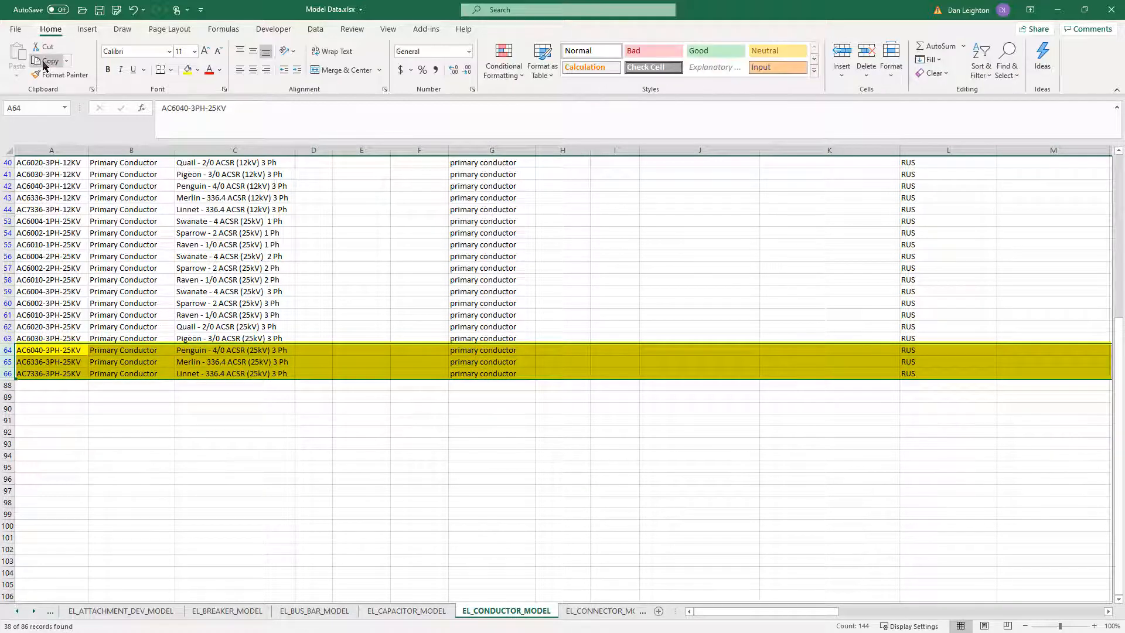
{"action": "left_click", "coordinate": [45, 61]}
{"action": "left_click", "coordinate": [51, 385]}
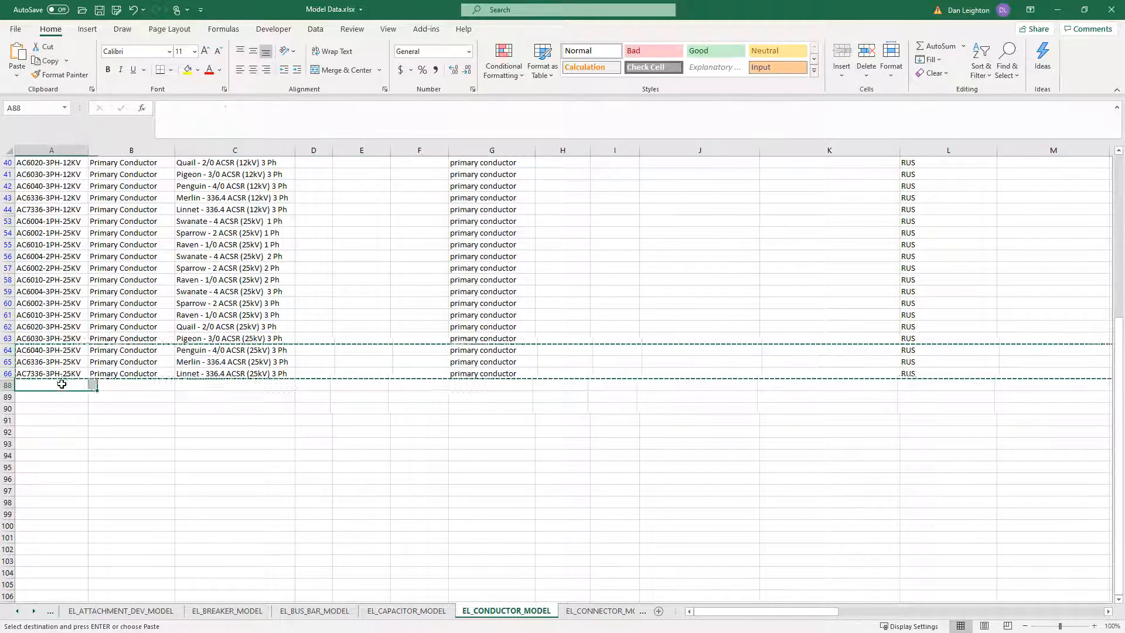
{"action": "left_click", "coordinate": [19, 54]}
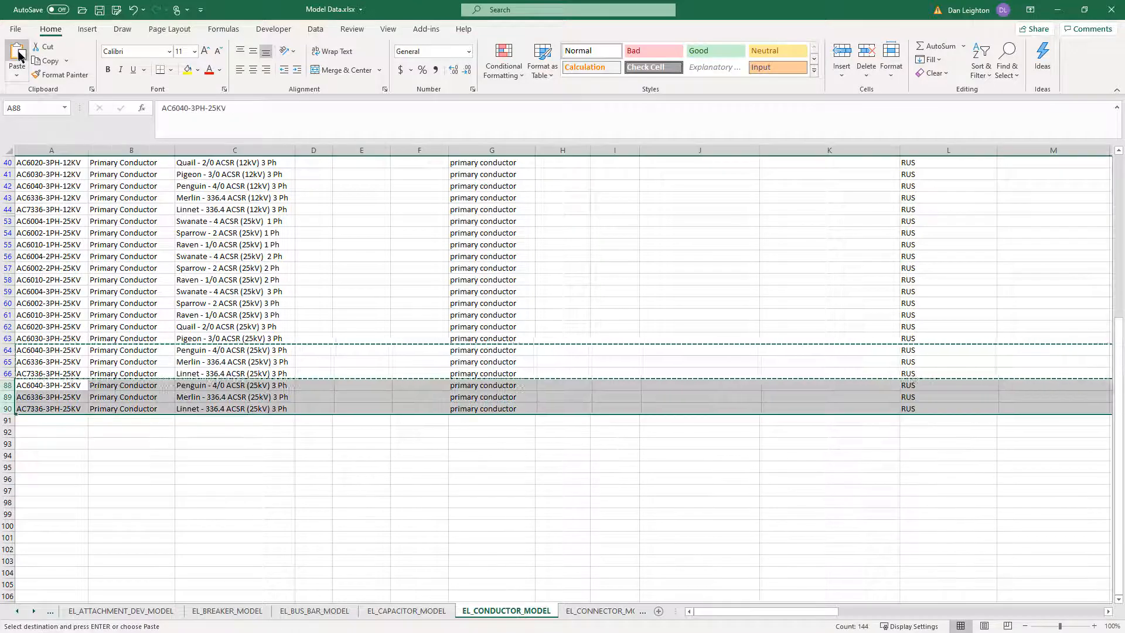
Step: Replace 3PH with FDR in the model names of the copied rows, A88 to A90
{"action": "left_click", "coordinate": [52, 384]}
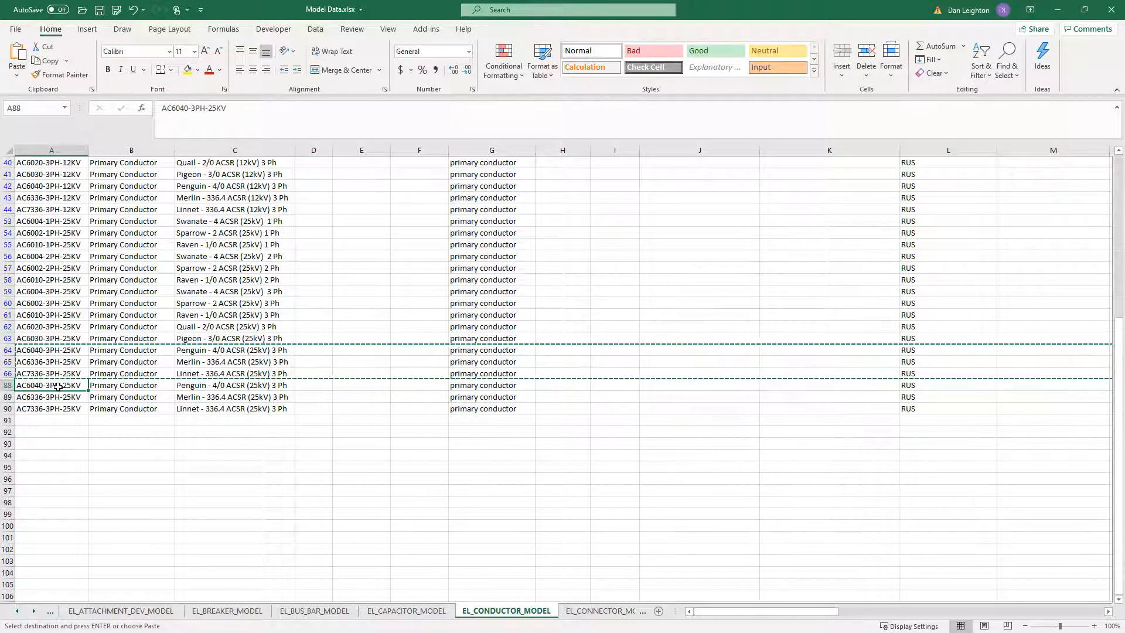
{"action": "left_click_drag", "start_coordinate": [58, 386], "coordinate": [57, 410]}
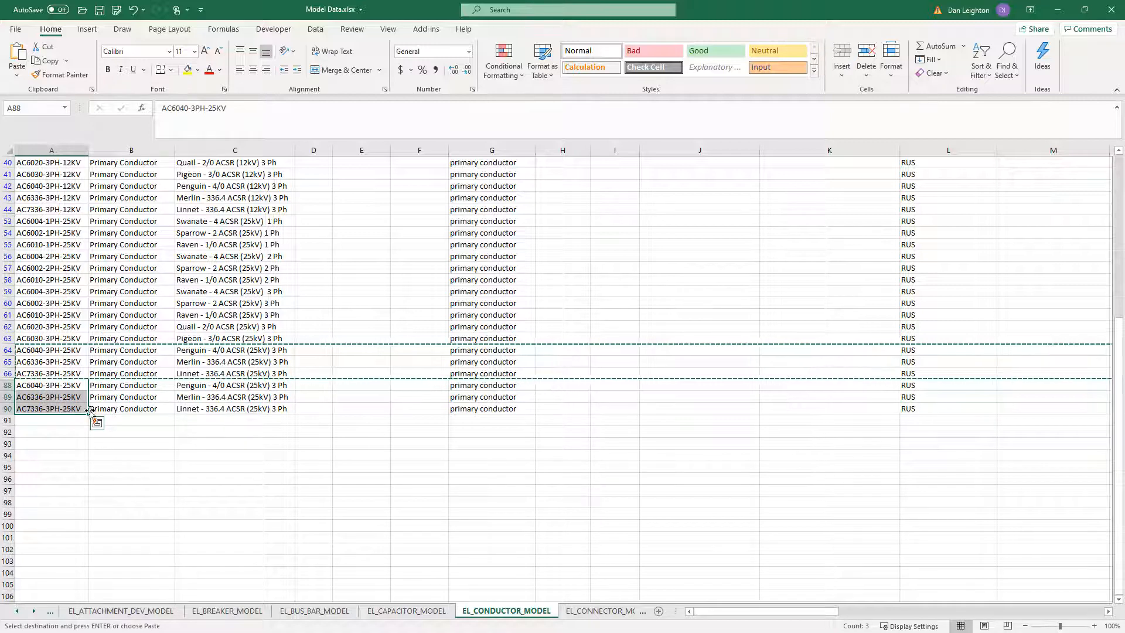
{"action": "left_click", "coordinate": [1008, 70]}
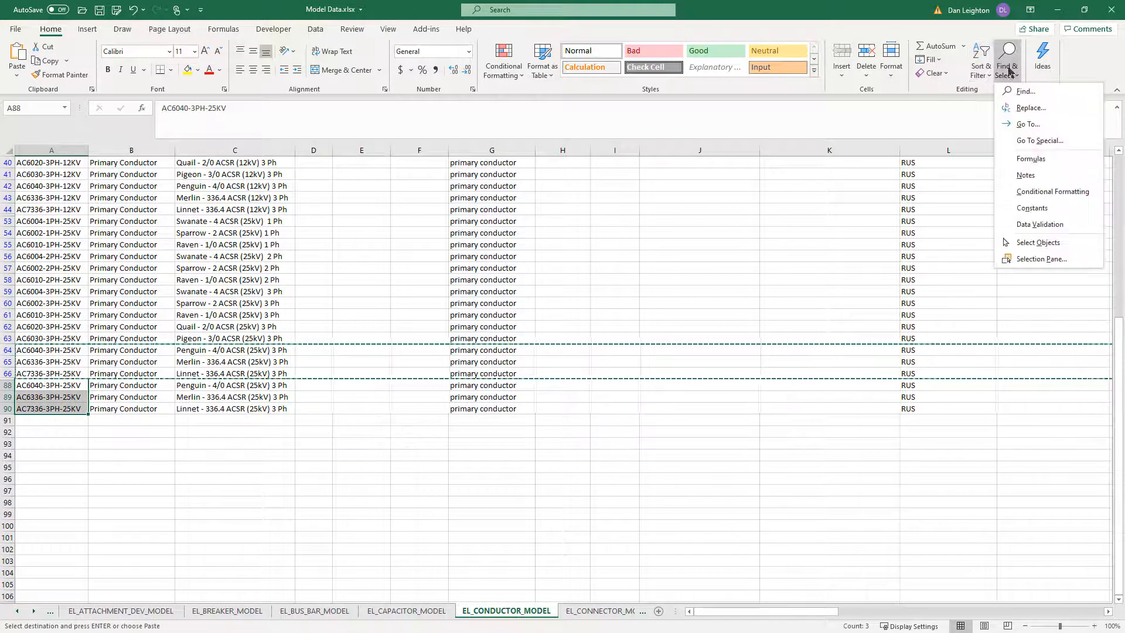
{"action": "left_click", "coordinate": [1030, 108]}
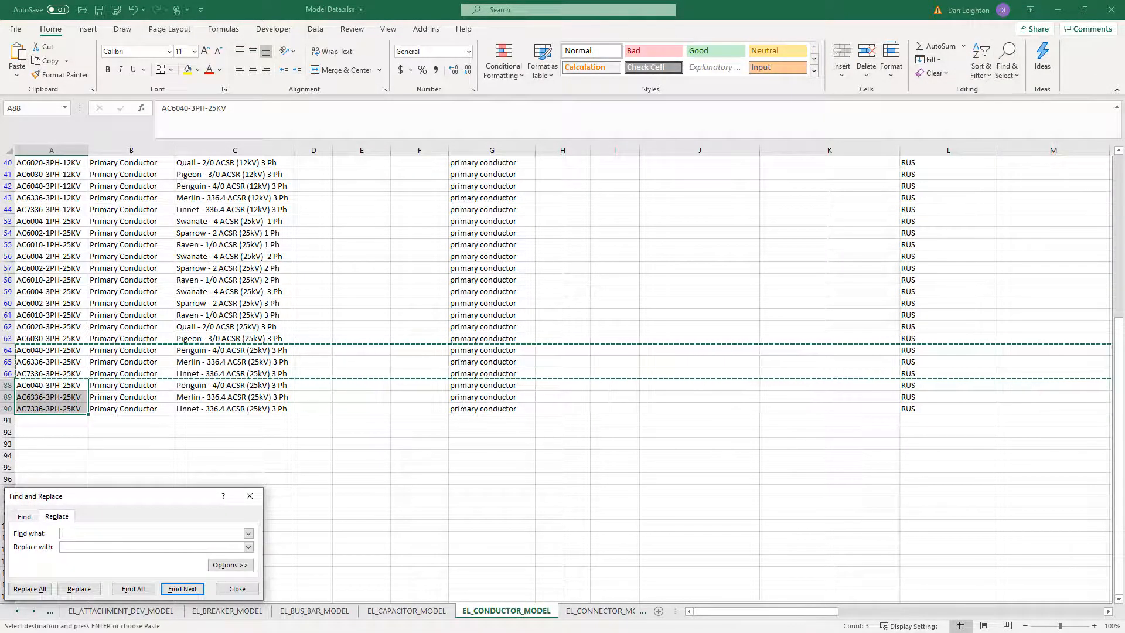
{"action": "type", "text": "3P"}
{"action": "type", "text": "FDR"}
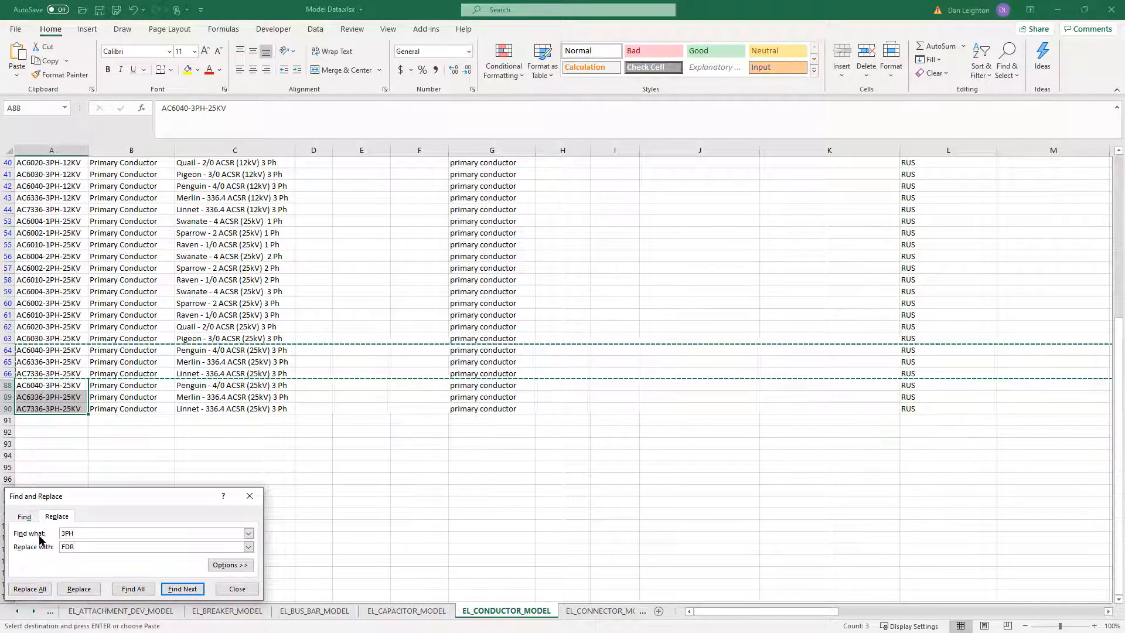
{"action": "left_click", "coordinate": [46, 587]}
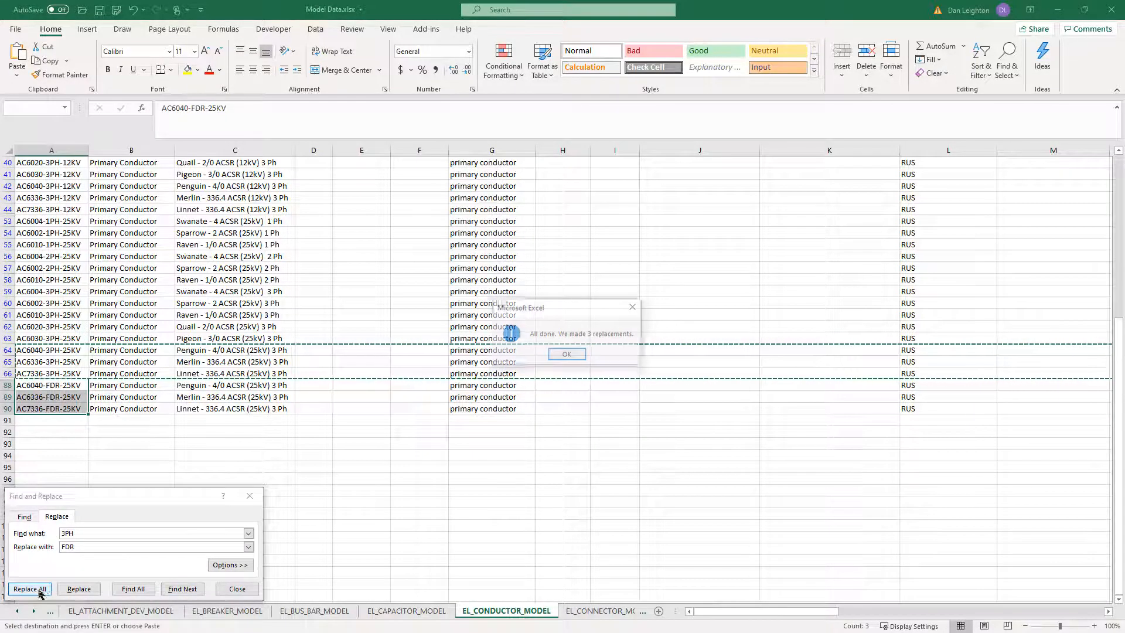
{"action": "left_click", "coordinate": [573, 353]}
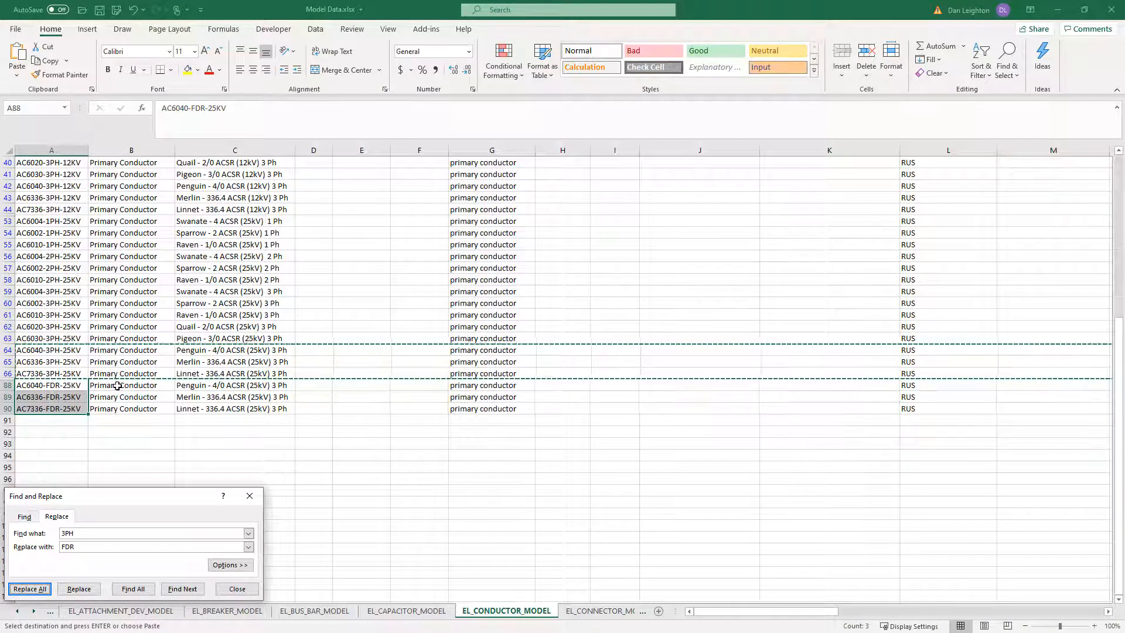
Step: Replace Primary with Feeder in the model group cells B88 to B90
{"action": "left_click_drag", "start_coordinate": [117, 385], "coordinate": [117, 408]}
{"action": "left_click", "coordinate": [76, 530]}
{"action": "type", "text": "Primary"}
{"action": "key", "text": "Tab"}
{"action": "type", "text": "Feeder"}
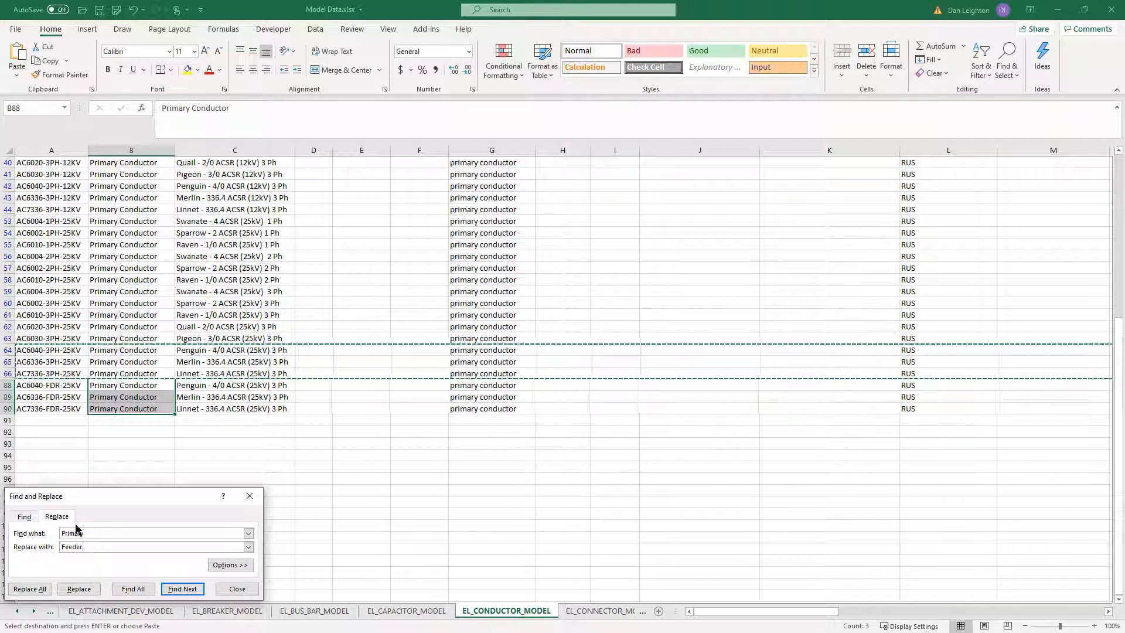
{"action": "left_click", "coordinate": [30, 589]}
{"action": "left_click", "coordinate": [573, 354]}
Step: Replace primary with feeder in the conductor type cells G88 to G90, and close Find and Replace
{"action": "left_click_drag", "start_coordinate": [462, 384], "coordinate": [463, 408]}
{"action": "double_click", "coordinate": [72, 534]}
{"action": "type", "text": "primary"}
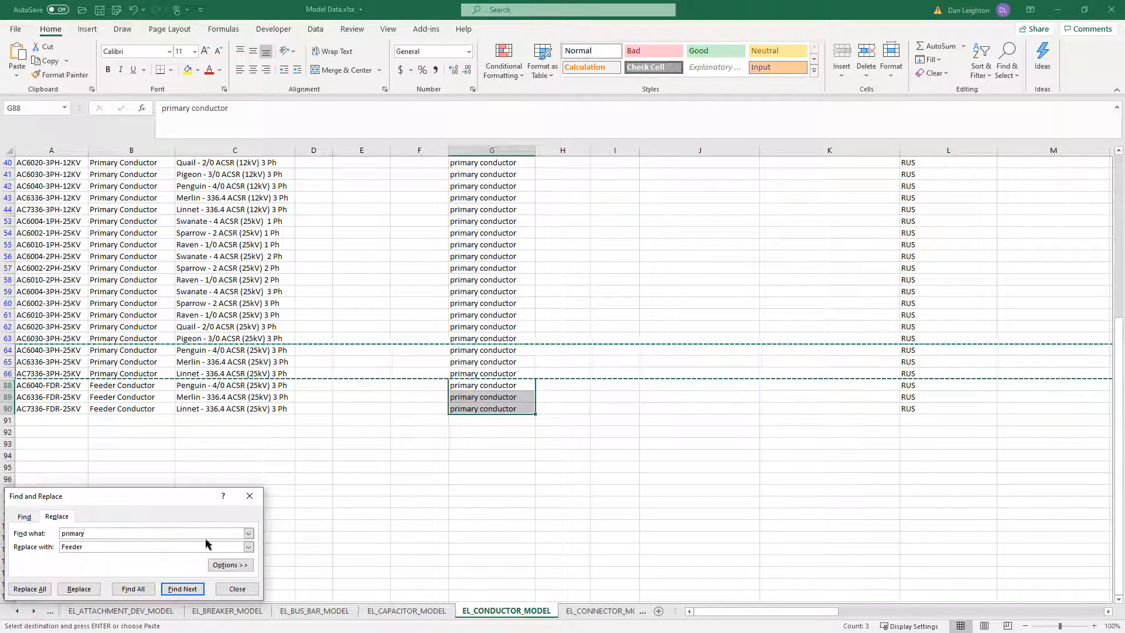
{"action": "double_click", "coordinate": [72, 547]}
{"action": "type", "text": "feeder"}
{"action": "left_click", "coordinate": [30, 588]}
{"action": "left_click", "coordinate": [569, 354]}
{"action": "left_click", "coordinate": [237, 588]}
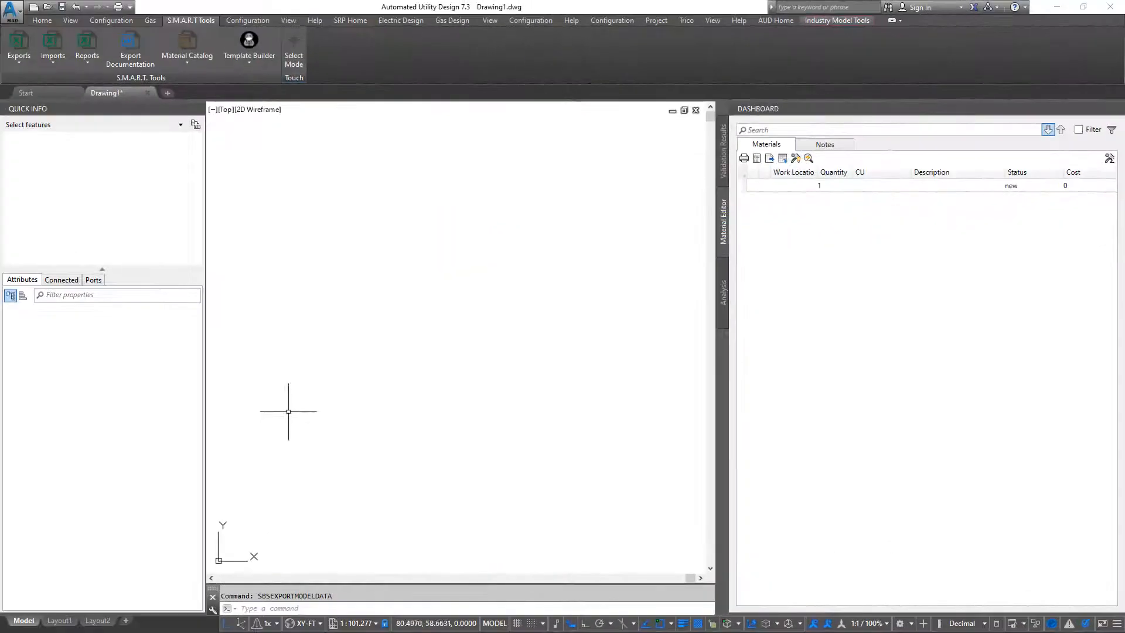
Step: In Automated Utility Design, import the model data from Model Data.xlsx with S.M.A.R.T. Tools
{"action": "left_click", "coordinate": [53, 50]}
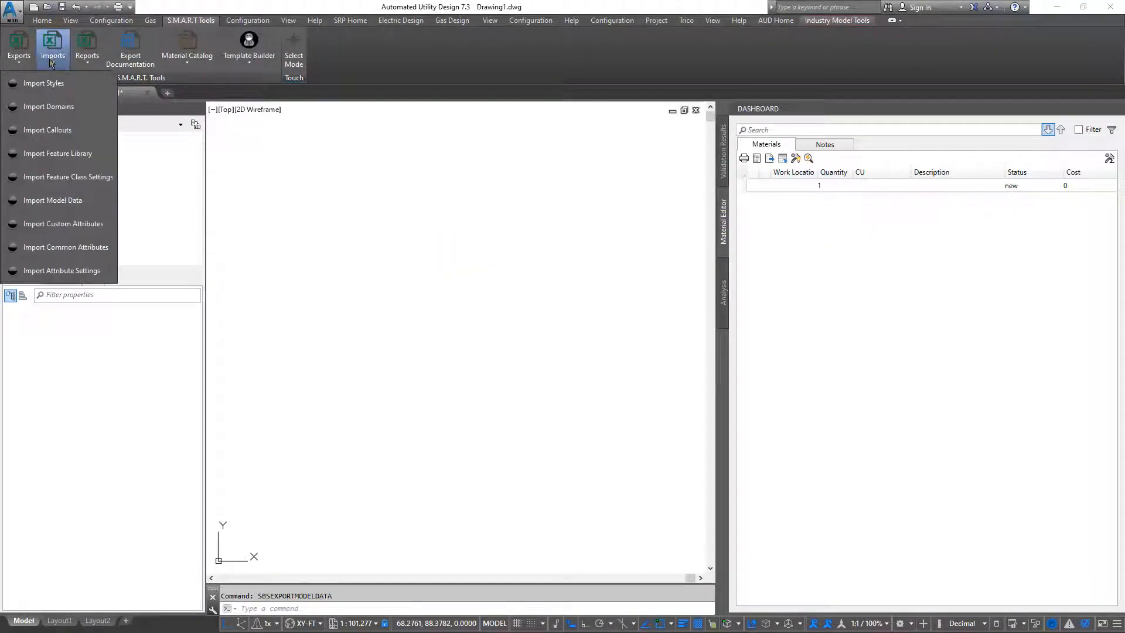
{"action": "left_click", "coordinate": [54, 202]}
{"action": "left_click", "coordinate": [591, 253]}
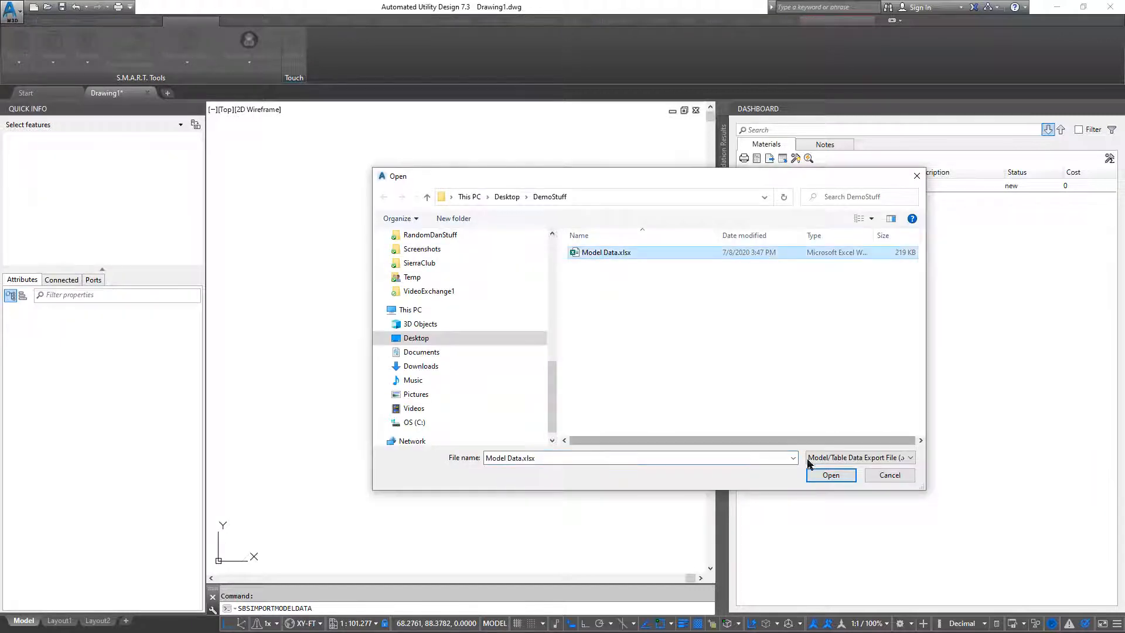
{"action": "left_click", "coordinate": [827, 475]}
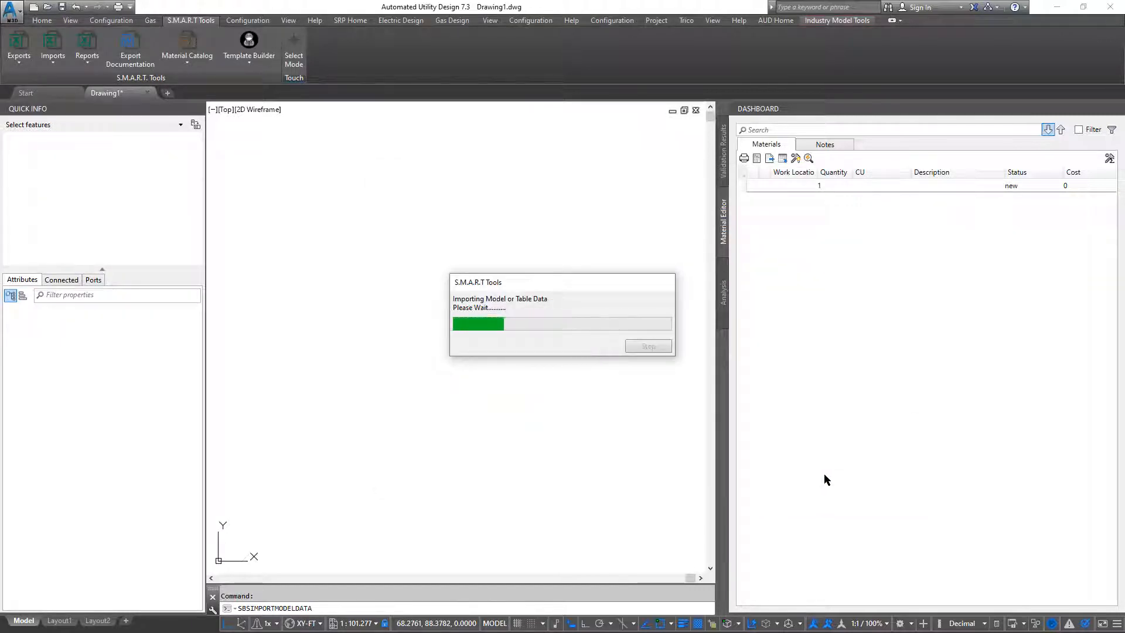
Step: Check the end of the Conductor model list in the Industry Model Configuration for the imported feeder conductors
{"action": "left_click", "coordinate": [112, 21]}
{"action": "left_click", "coordinate": [101, 51]}
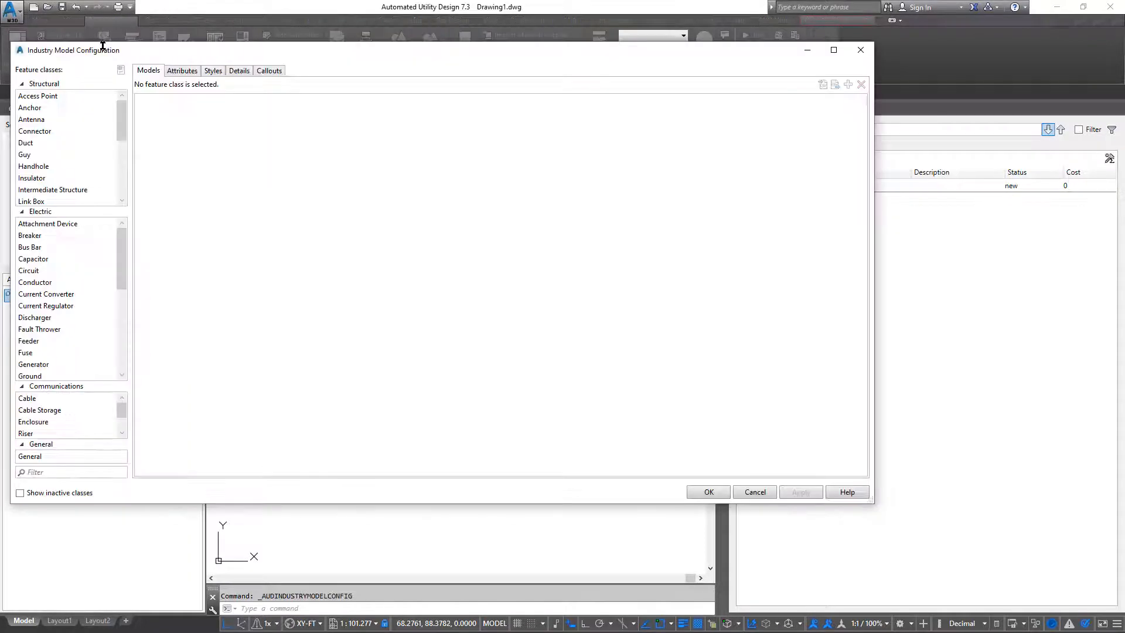
{"action": "left_click", "coordinate": [36, 283]}
{"action": "left_click_drag", "start_coordinate": [860, 196], "coordinate": [861, 462]}
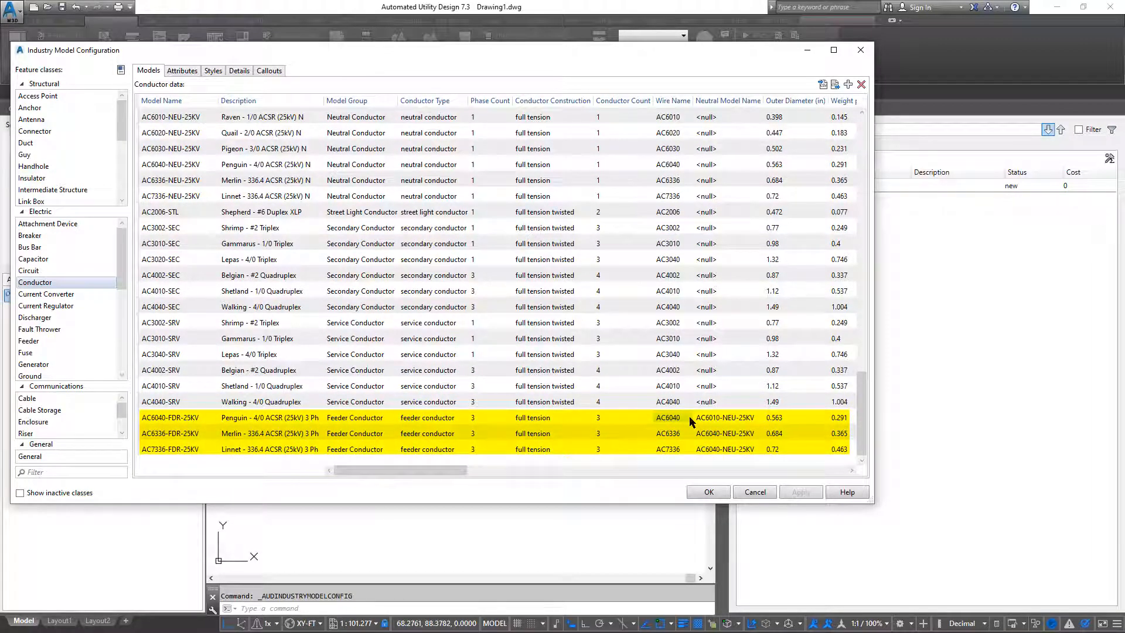
{"action": "left_click", "coordinate": [709, 492]}
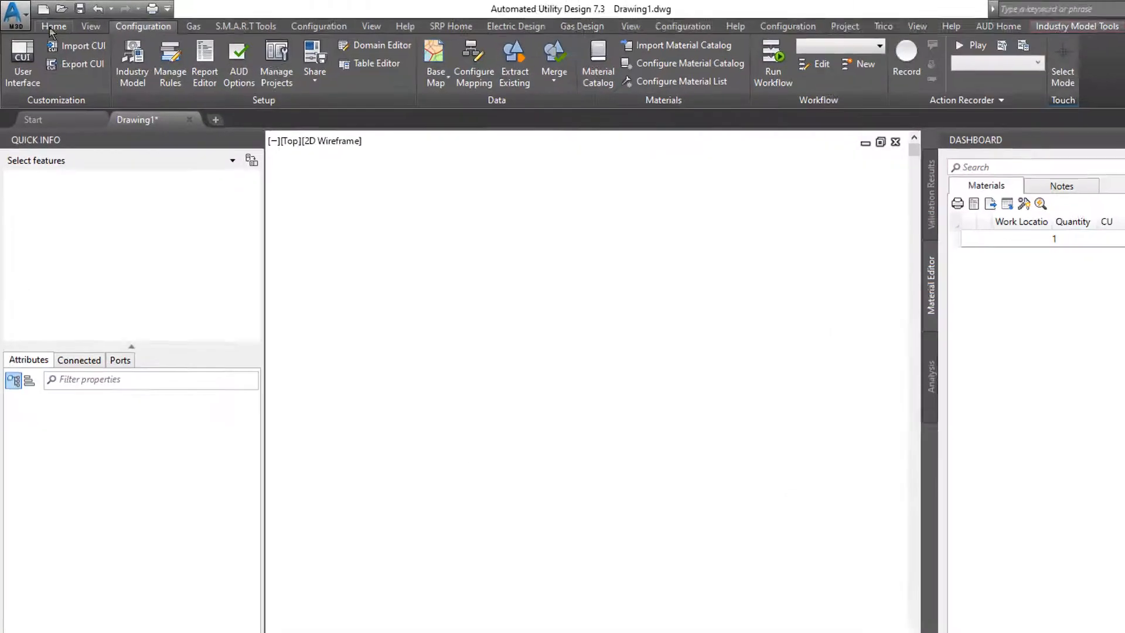
Step: Review the primary conductor choices in the Electric Overhead defaults and the line types offered by Draw Overhead
{"action": "left_click", "coordinate": [52, 27]}
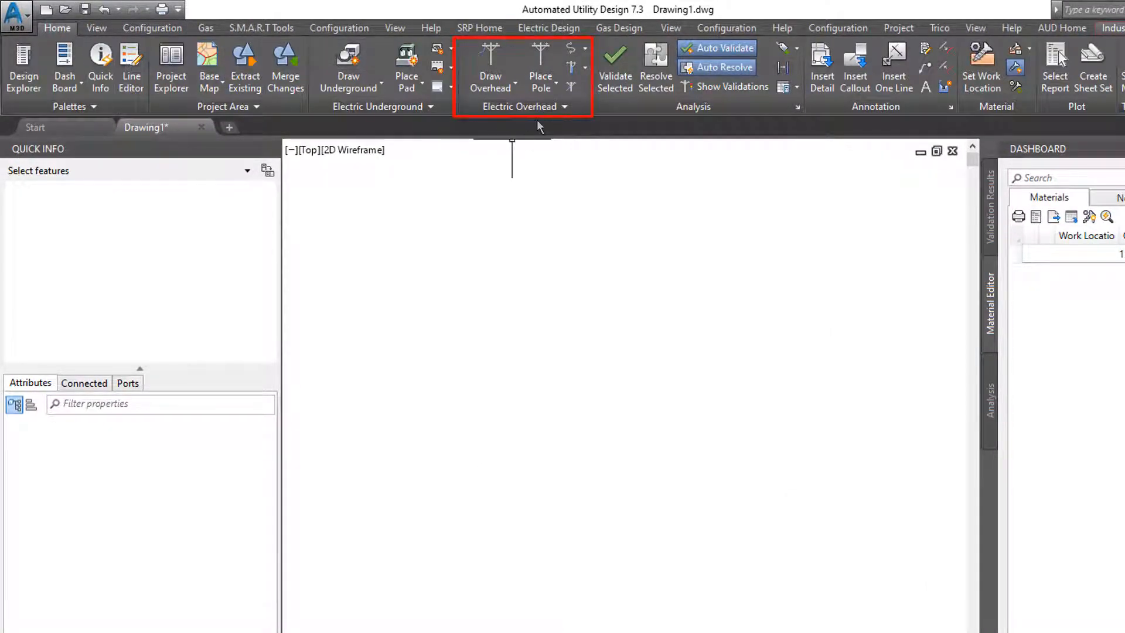
{"action": "left_click", "coordinate": [563, 107]}
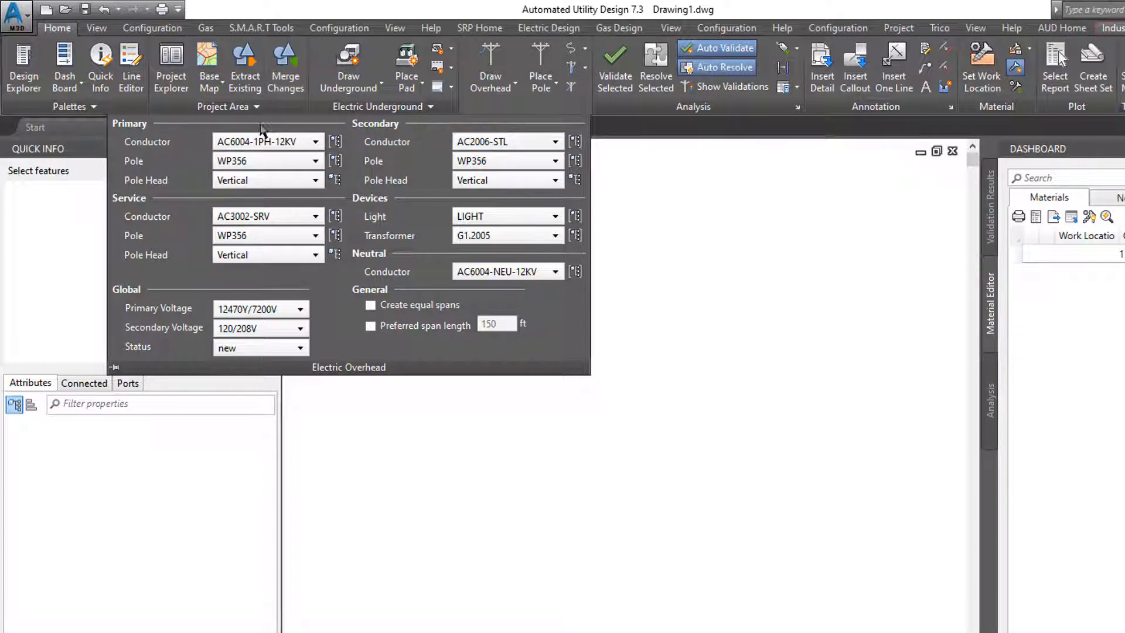
{"action": "left_click", "coordinate": [315, 142]}
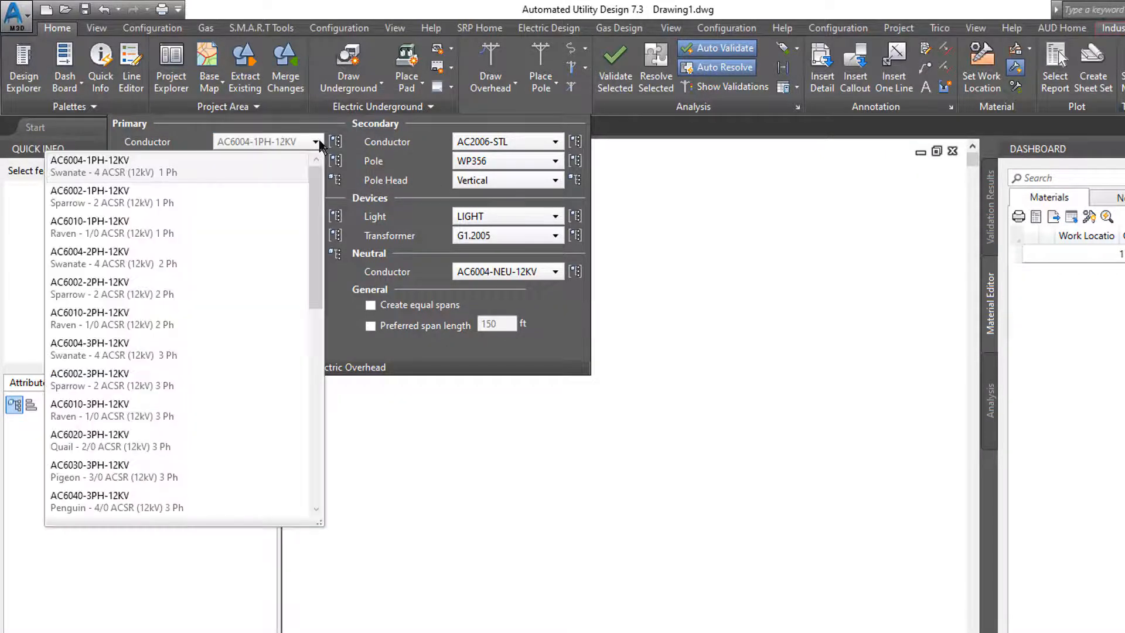
{"action": "mouse_move", "coordinate": [312, 182]}
{"action": "left_mouse_down"}
{"action": "mouse_move", "coordinate": [401, 427]}
{"action": "mouse_move", "coordinate": [382, 450]}
{"action": "mouse_move", "coordinate": [322, 167]}
{"action": "left_mouse_up"}
{"action": "left_click", "coordinate": [316, 143]}
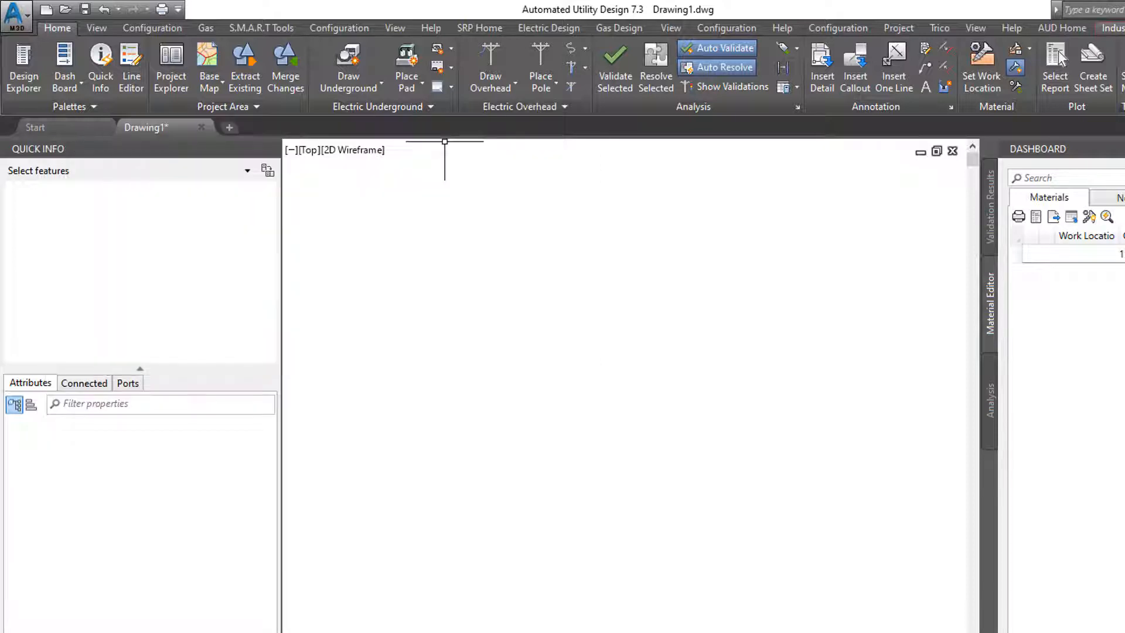
{"action": "left_click", "coordinate": [484, 88]}
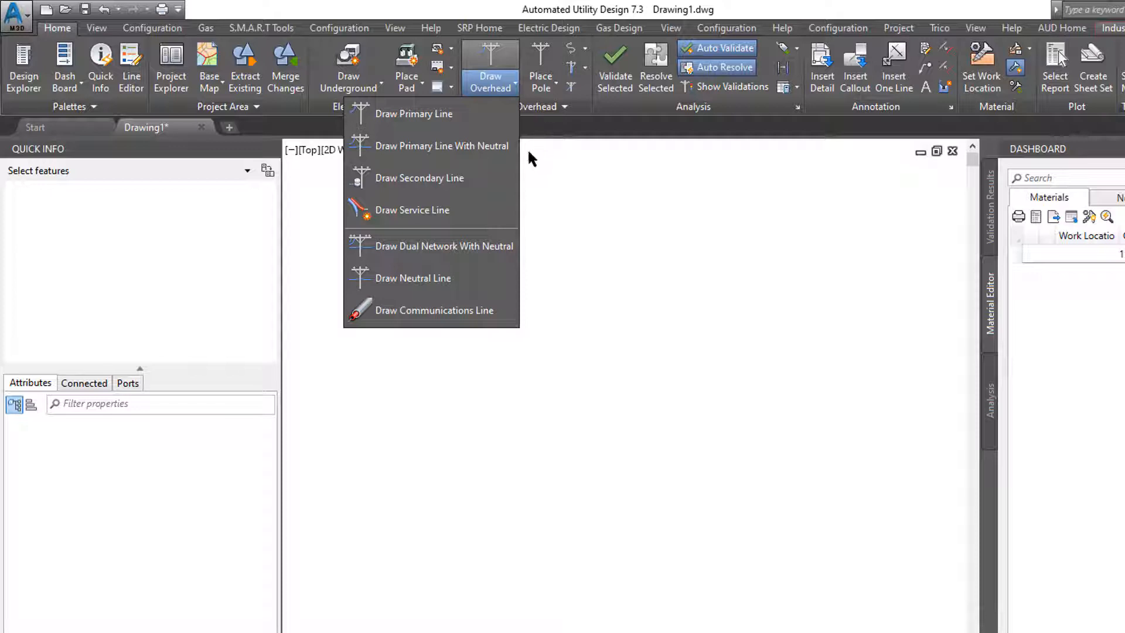
{"action": "left_click", "coordinate": [530, 147]}
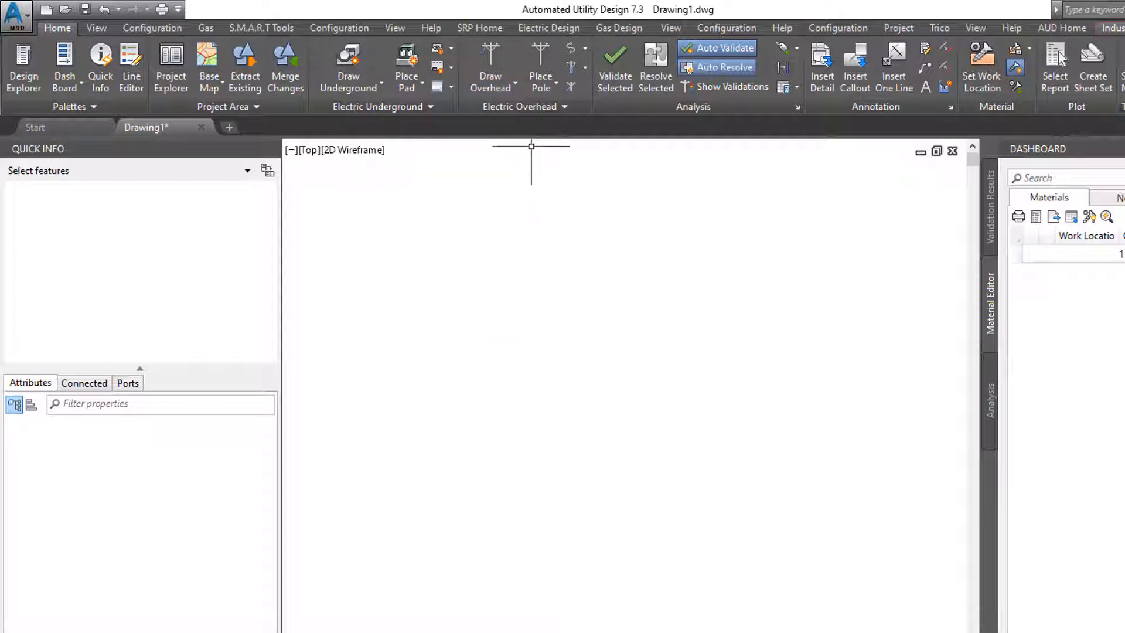
Step: Look up the conductor type IDs of the Conductor Type domain in the Domain Editor
{"action": "left_click", "coordinate": [150, 30]}
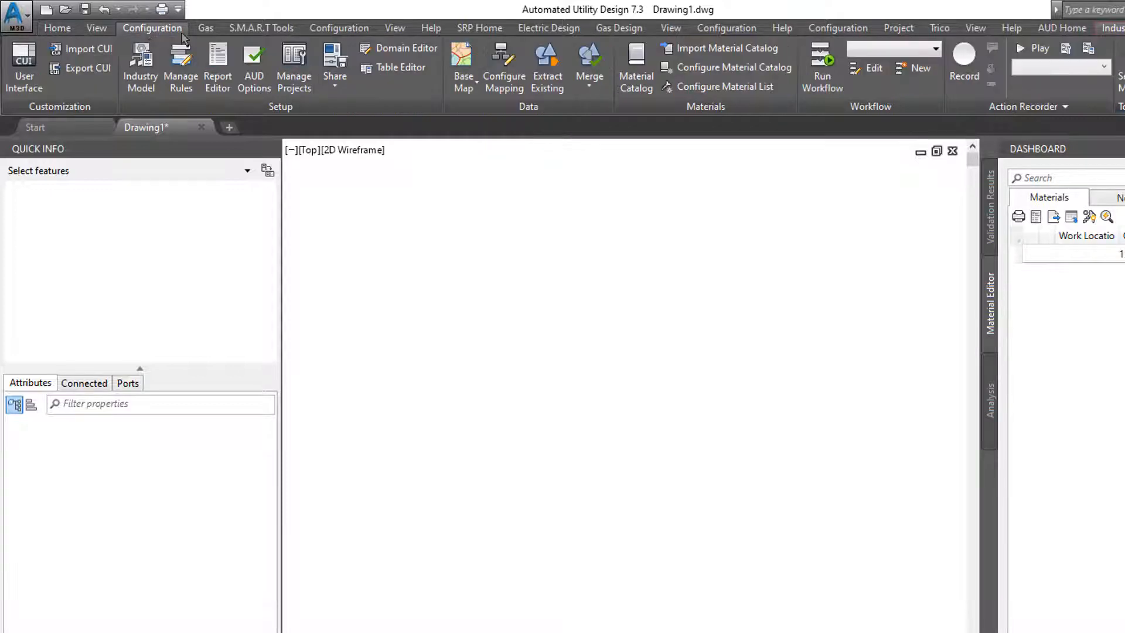
{"action": "left_click", "coordinate": [413, 51]}
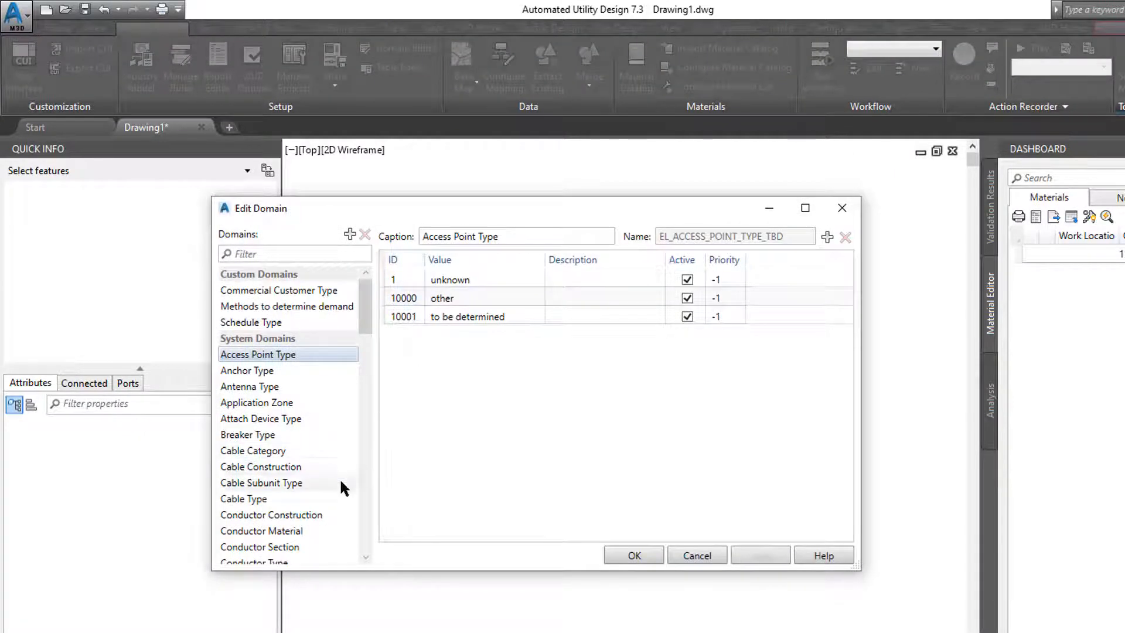
{"action": "scroll", "coordinate": [310, 503], "scroll_direction": "down", "scroll_amount": 2}
{"action": "left_click", "coordinate": [296, 524]}
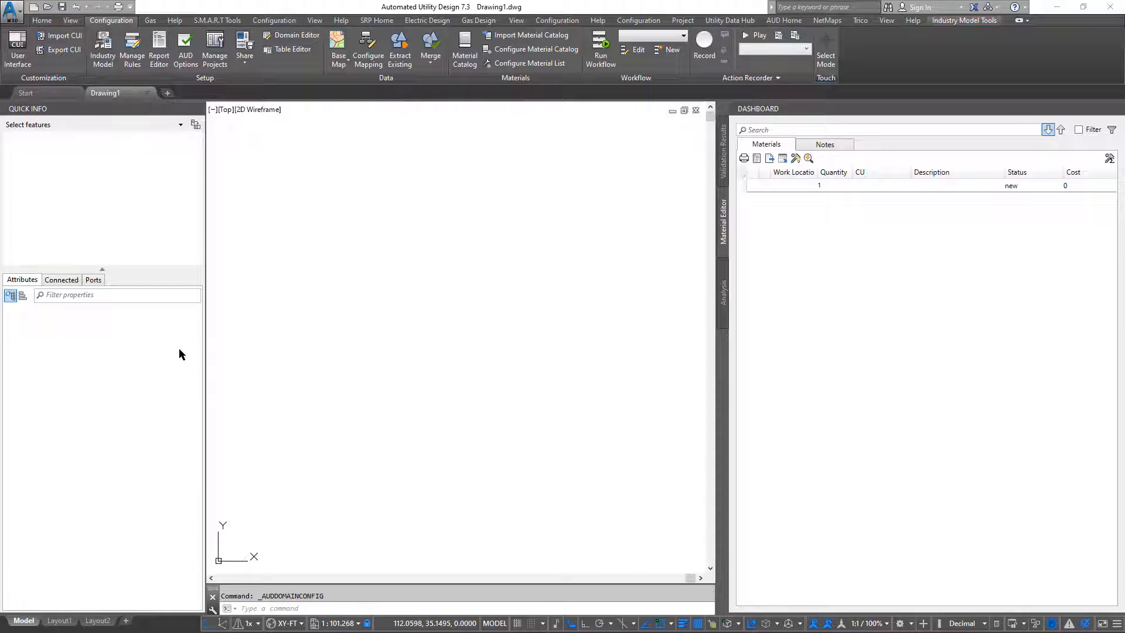
Step: Open the Sections collection of the Default profile in the AUD Options for editing
{"action": "left_click", "coordinate": [184, 46]}
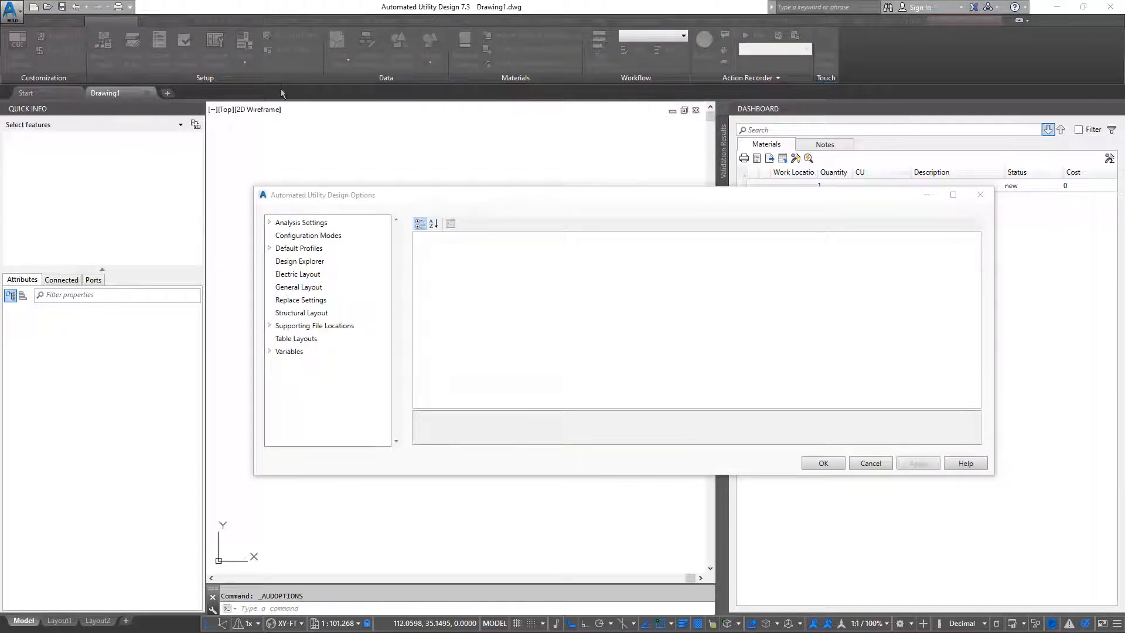
{"action": "left_click", "coordinate": [270, 248]}
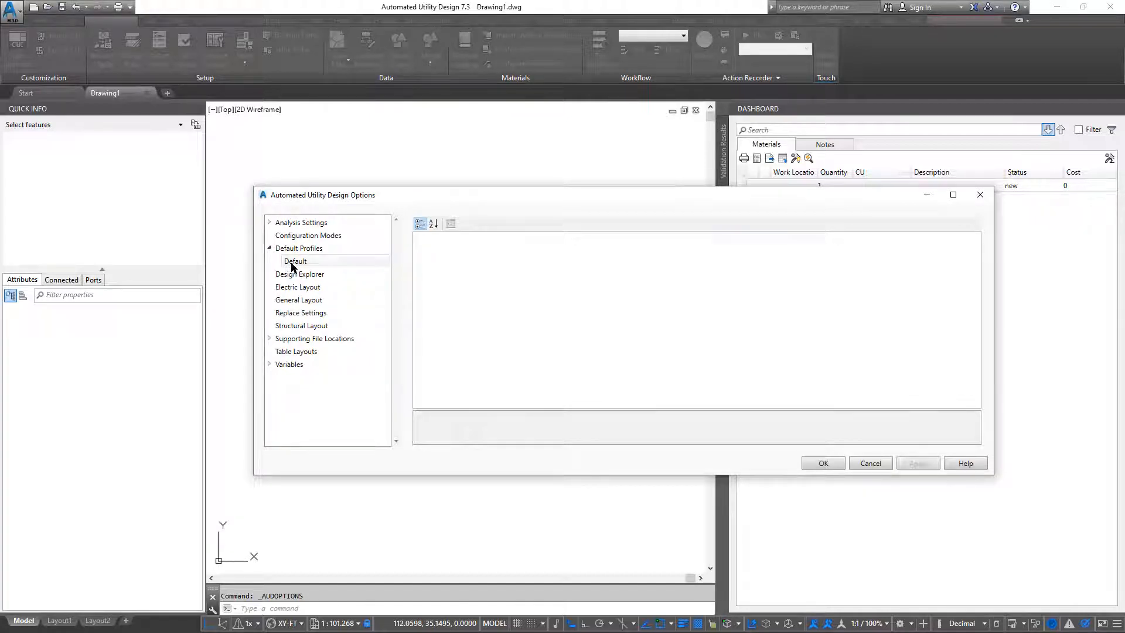
{"action": "left_click", "coordinate": [293, 261]}
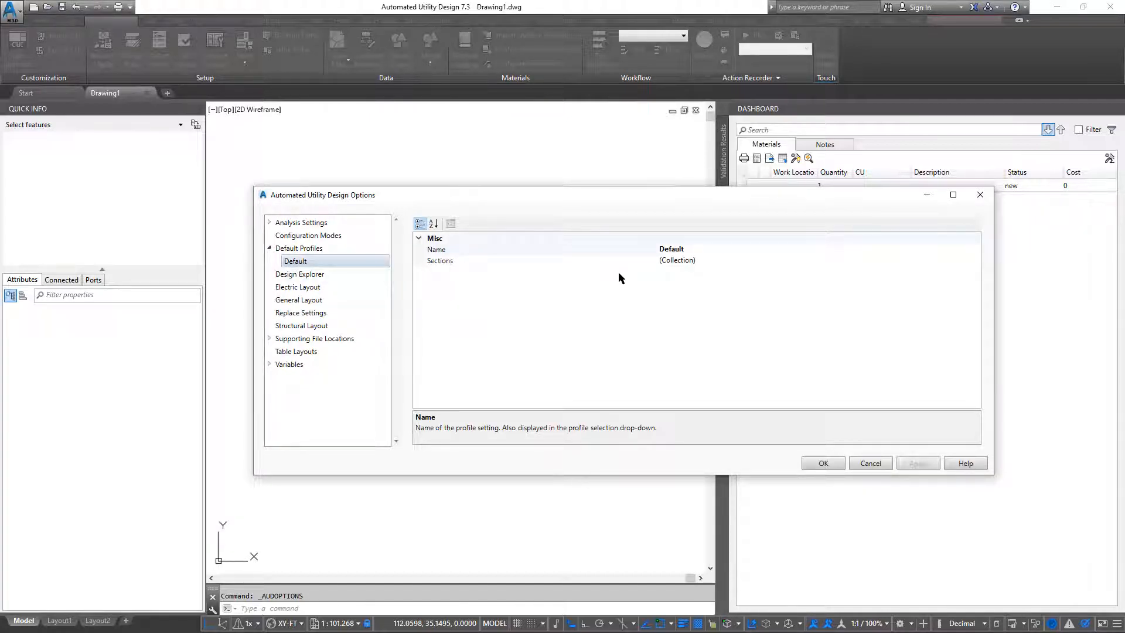
{"action": "left_click", "coordinate": [665, 260]}
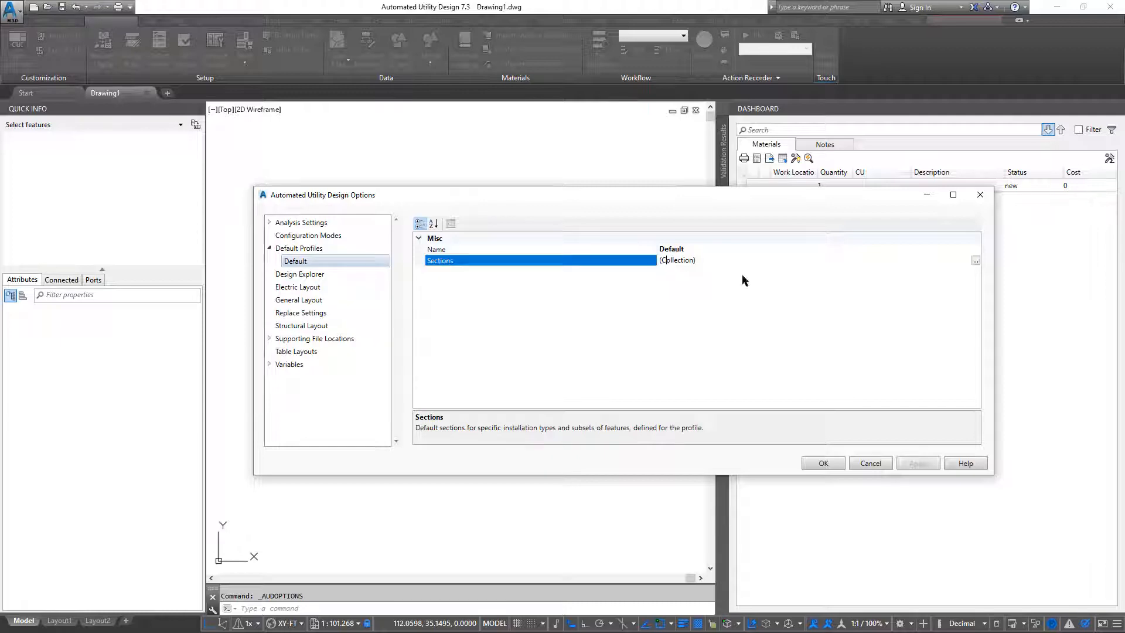
{"action": "left_click", "coordinate": [974, 262]}
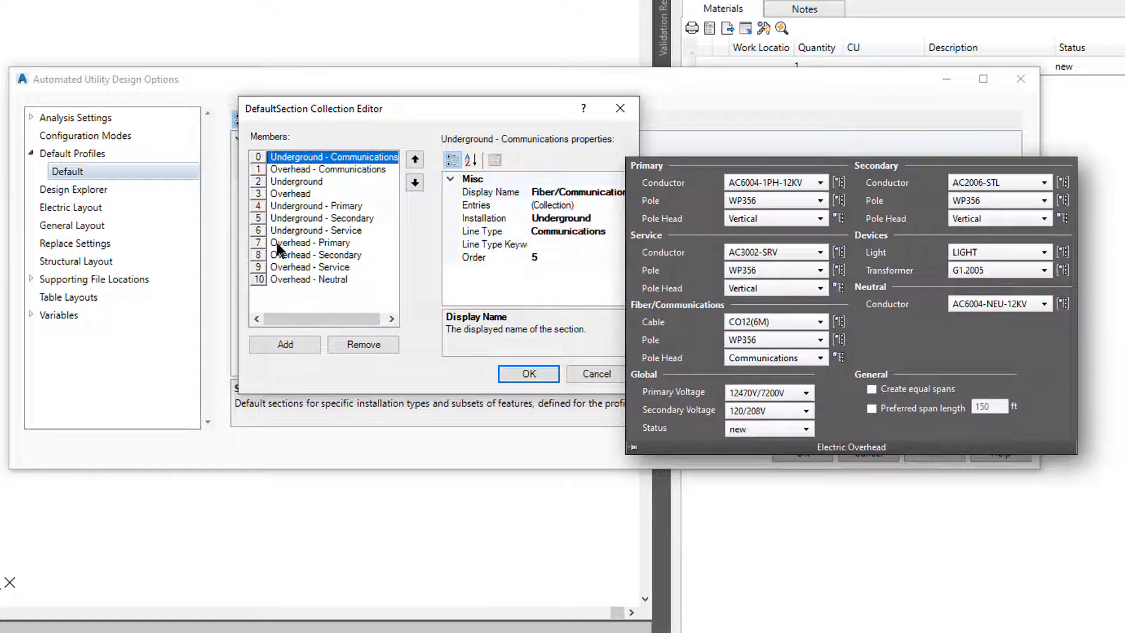
Step: Examine the ID_CONDUCTOR_TYPE filter values of the EL_CONDUCTOR entry in the Overhead - Primary section
{"action": "left_click", "coordinate": [278, 242]}
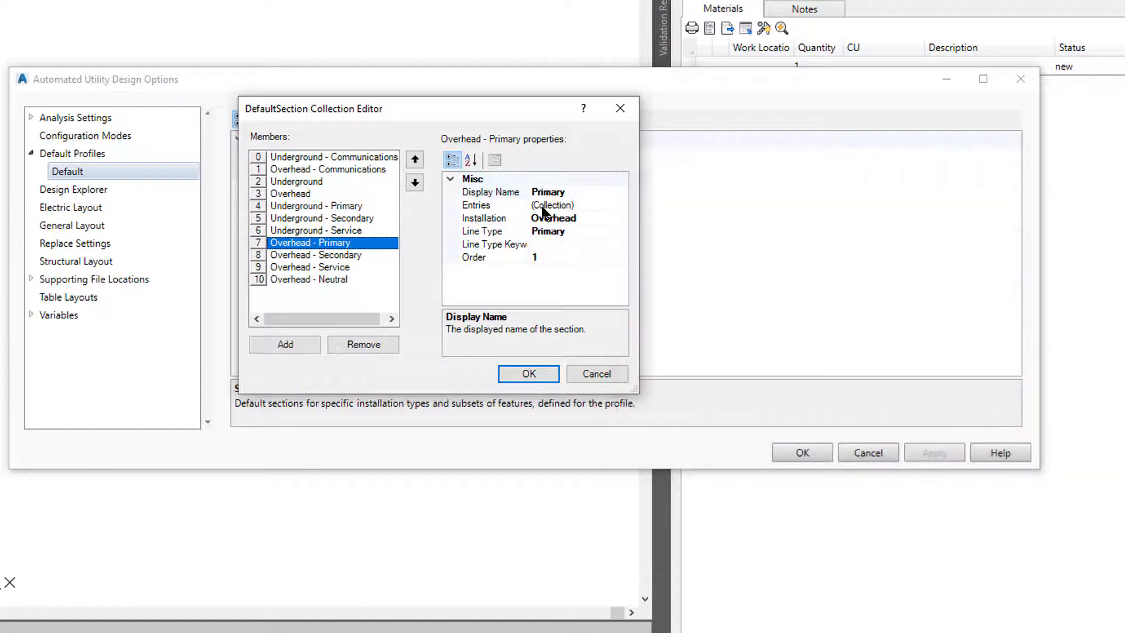
{"action": "left_click", "coordinate": [543, 206]}
{"action": "left_click", "coordinate": [621, 205]}
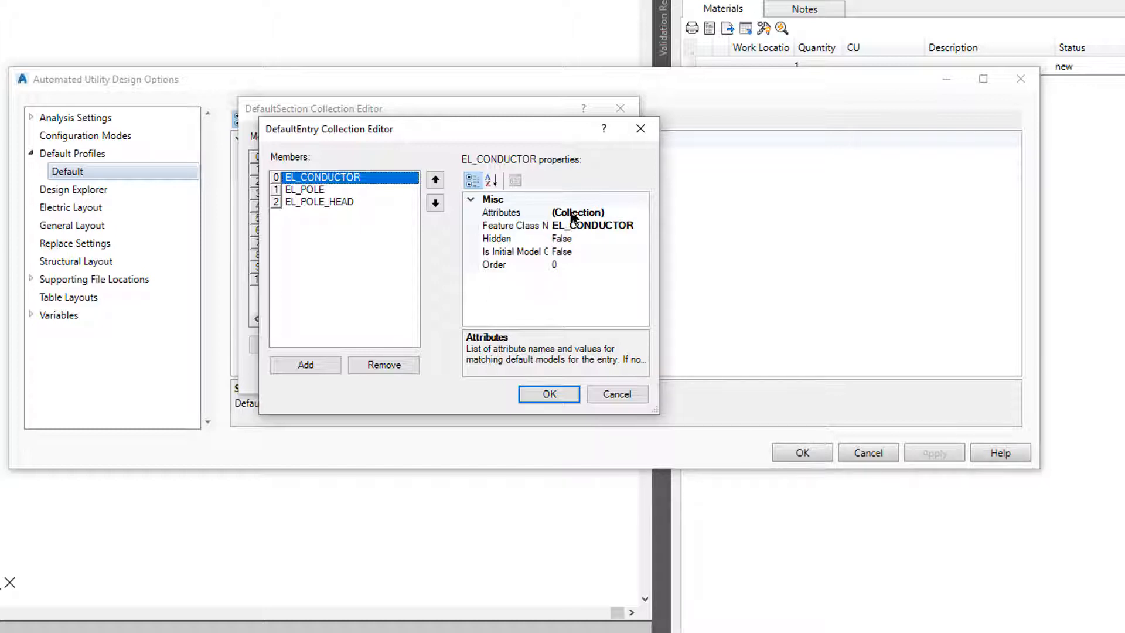
{"action": "left_click", "coordinate": [571, 213]}
{"action": "left_click", "coordinate": [641, 211]}
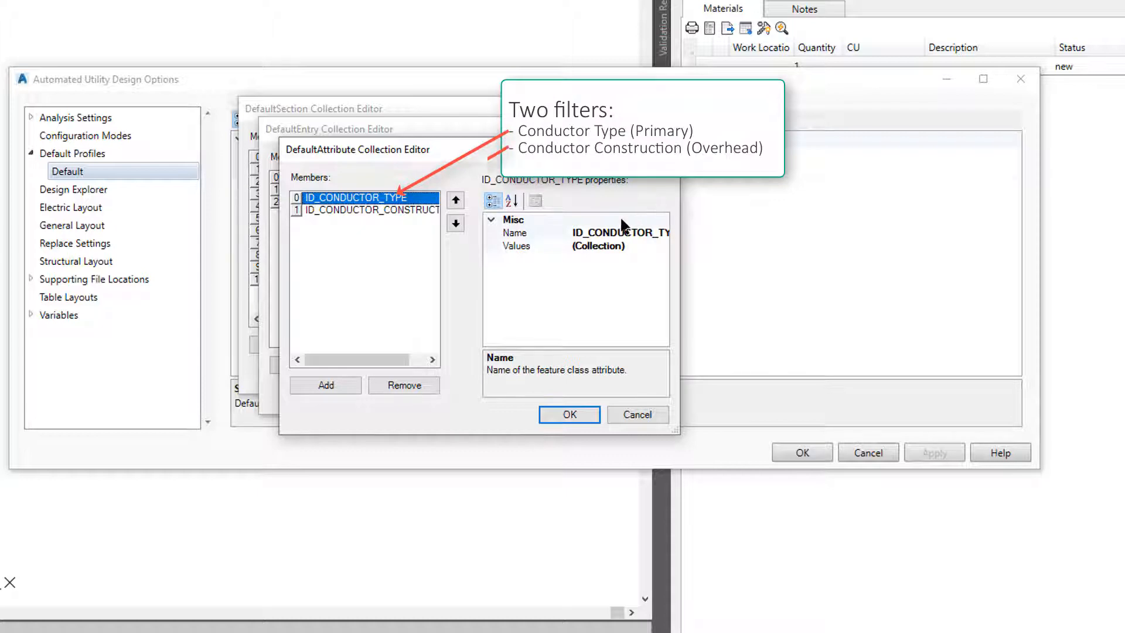
{"action": "left_click_drag", "start_coordinate": [569, 222], "coordinate": [545, 222]}
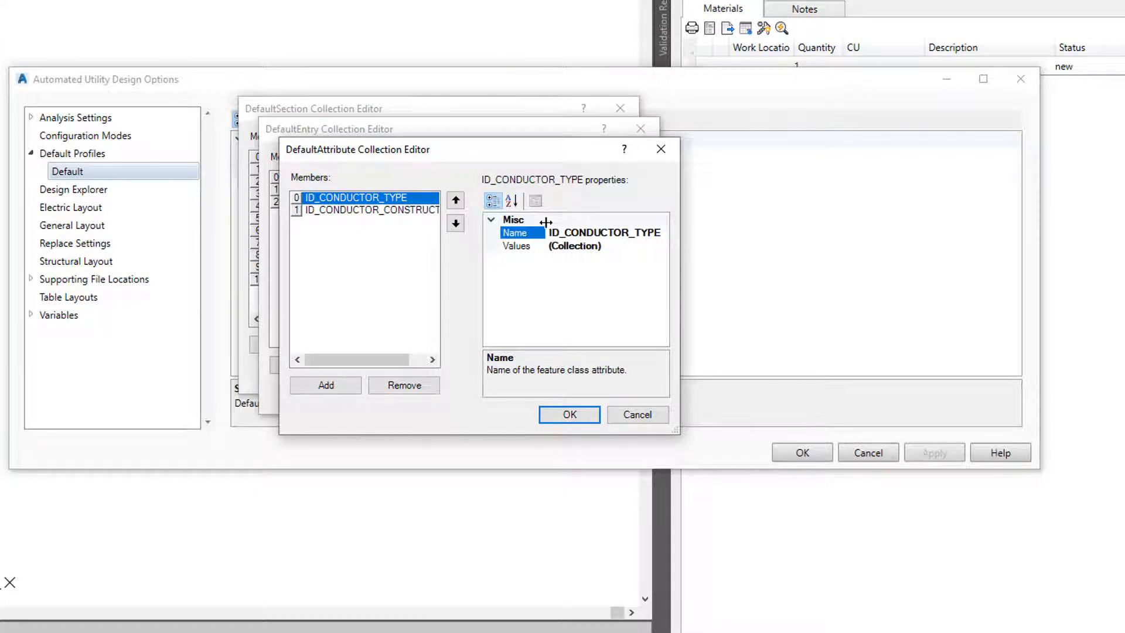
{"action": "left_click", "coordinate": [574, 247]}
{"action": "left_click", "coordinate": [663, 246]}
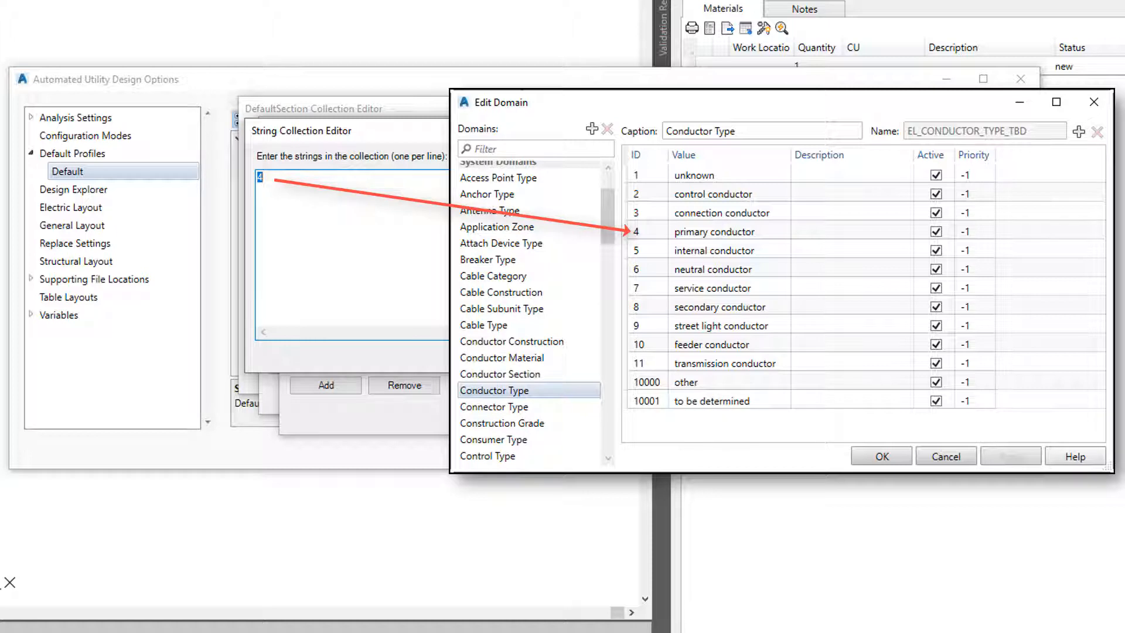
{"action": "left_click", "coordinate": [526, 353]}
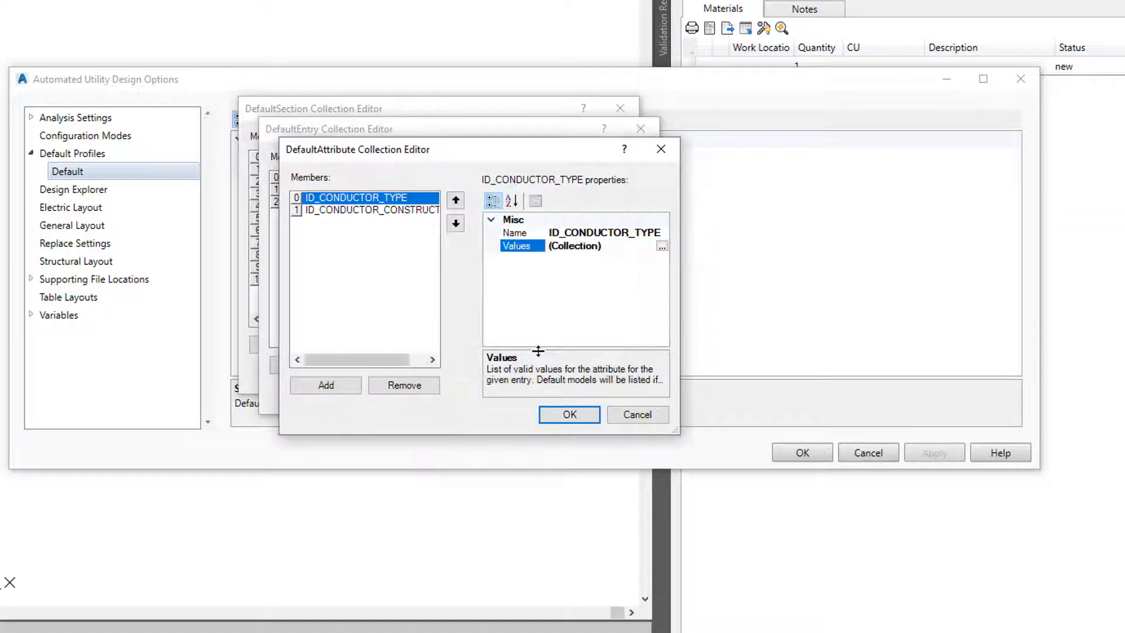
Step: Examine the ID_CONDUCTOR_CONSTRUCTION filter values of the same entry and return to the section collection
{"action": "left_click", "coordinate": [360, 209]}
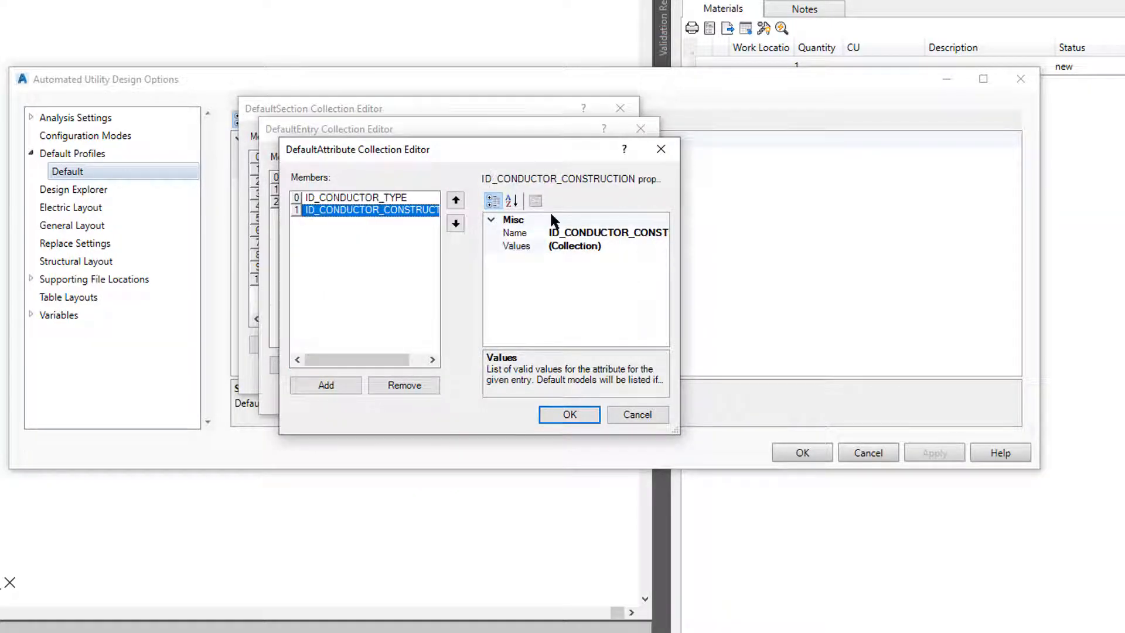
{"action": "left_click", "coordinate": [572, 244]}
{"action": "left_click", "coordinate": [662, 245]}
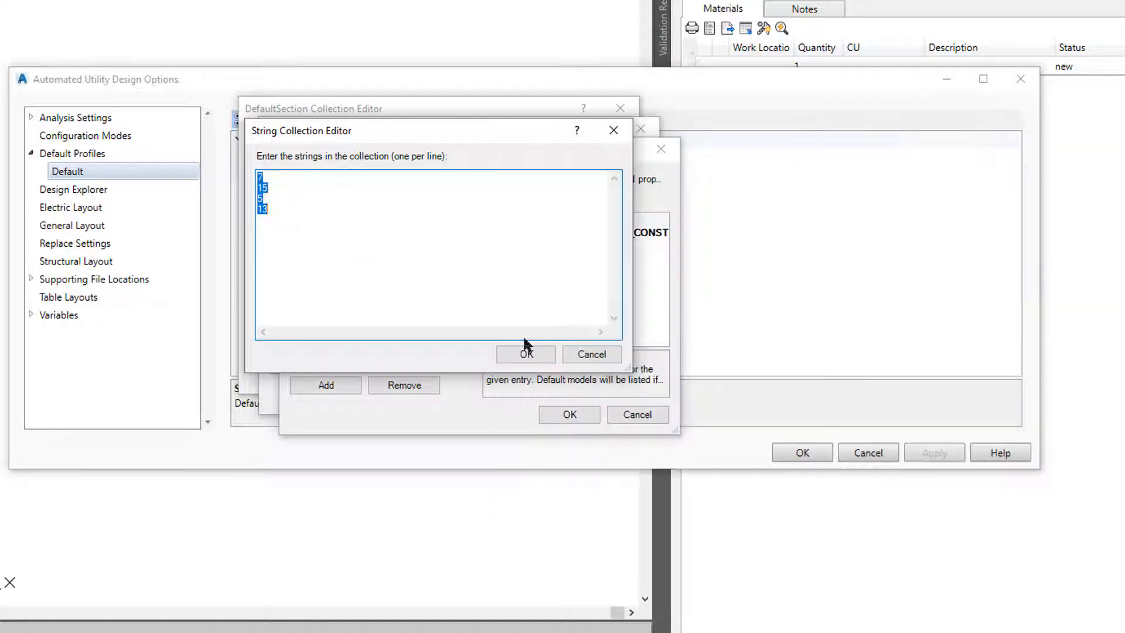
{"action": "left_click", "coordinate": [519, 354]}
{"action": "left_click", "coordinate": [572, 410]}
{"action": "left_click", "coordinate": [561, 395]}
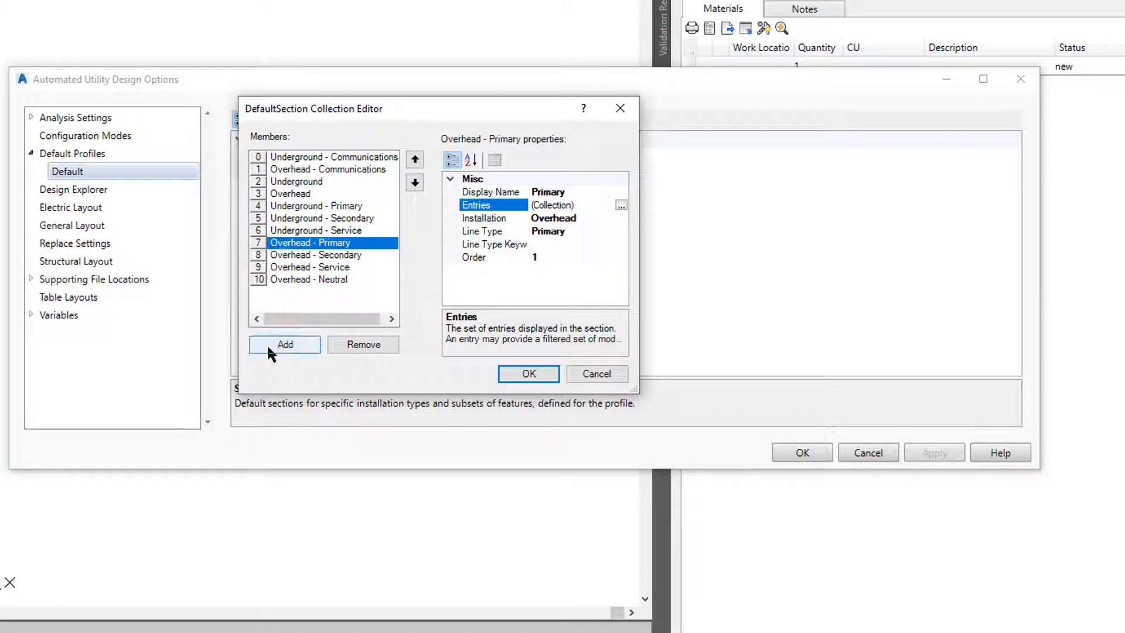
Step: Add a default section with display name Feeder, installation Overhead, line type Feeder and order 1
{"action": "left_click", "coordinate": [268, 344]}
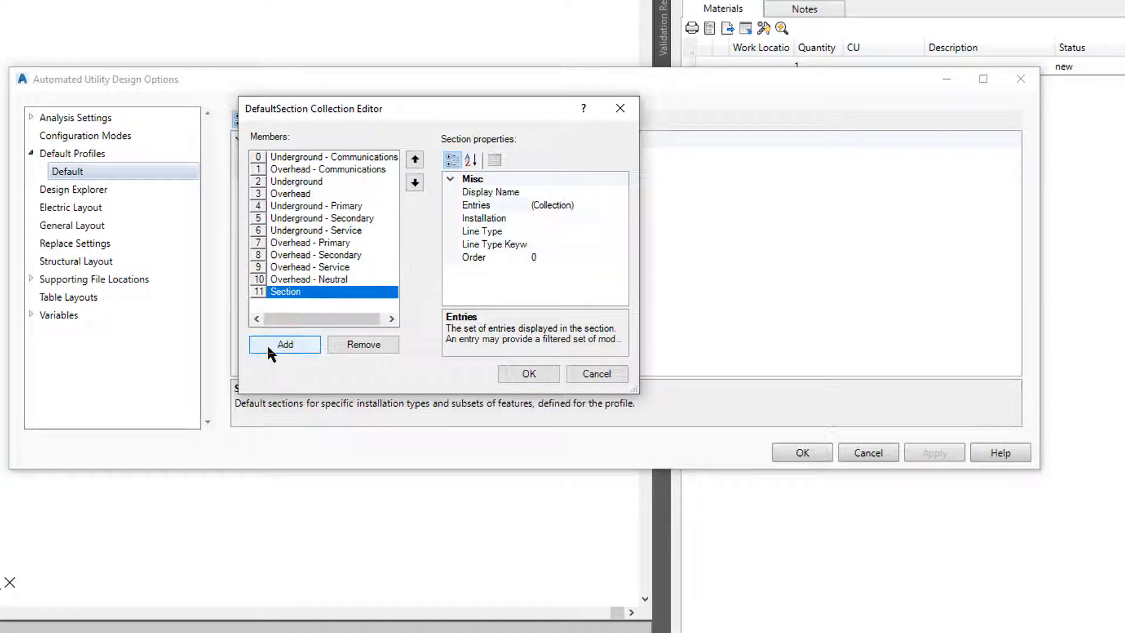
{"action": "left_click", "coordinate": [545, 191]}
{"action": "type", "text": "Feeder"}
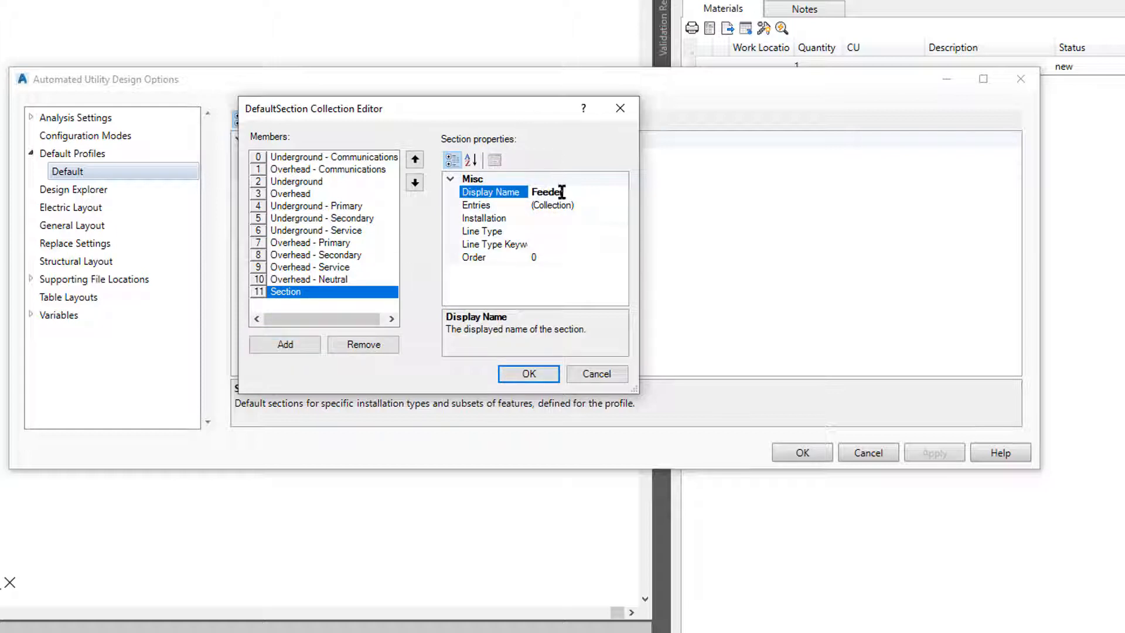
{"action": "left_click", "coordinate": [534, 219]}
{"action": "type", "text": "Overhead"}
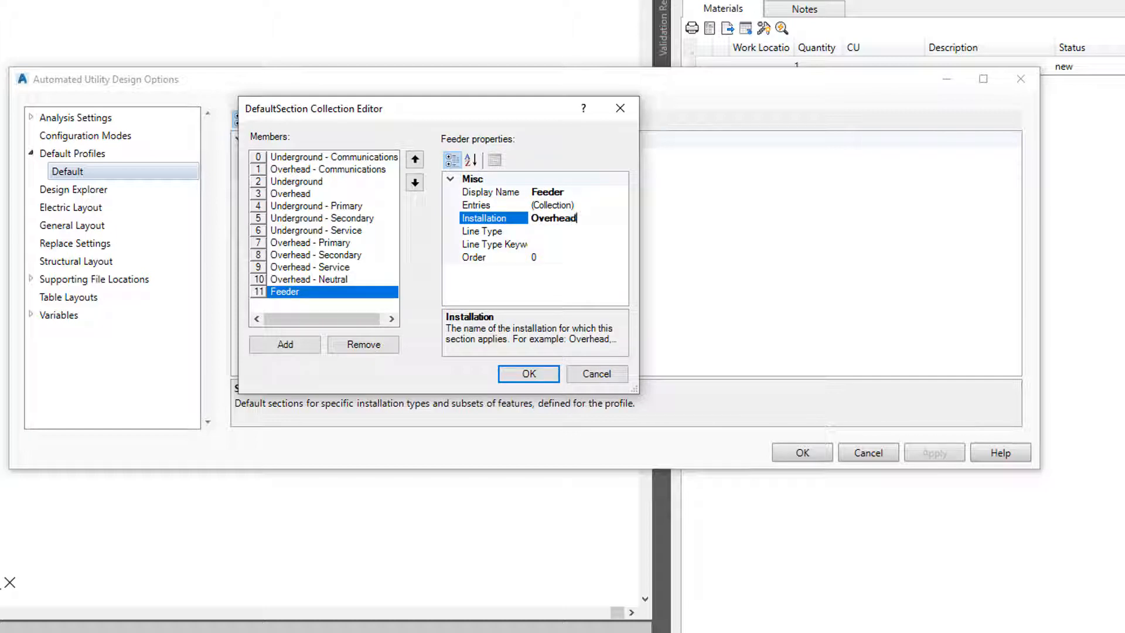
{"action": "left_click", "coordinate": [541, 233]}
{"action": "type", "text": "Feeder"}
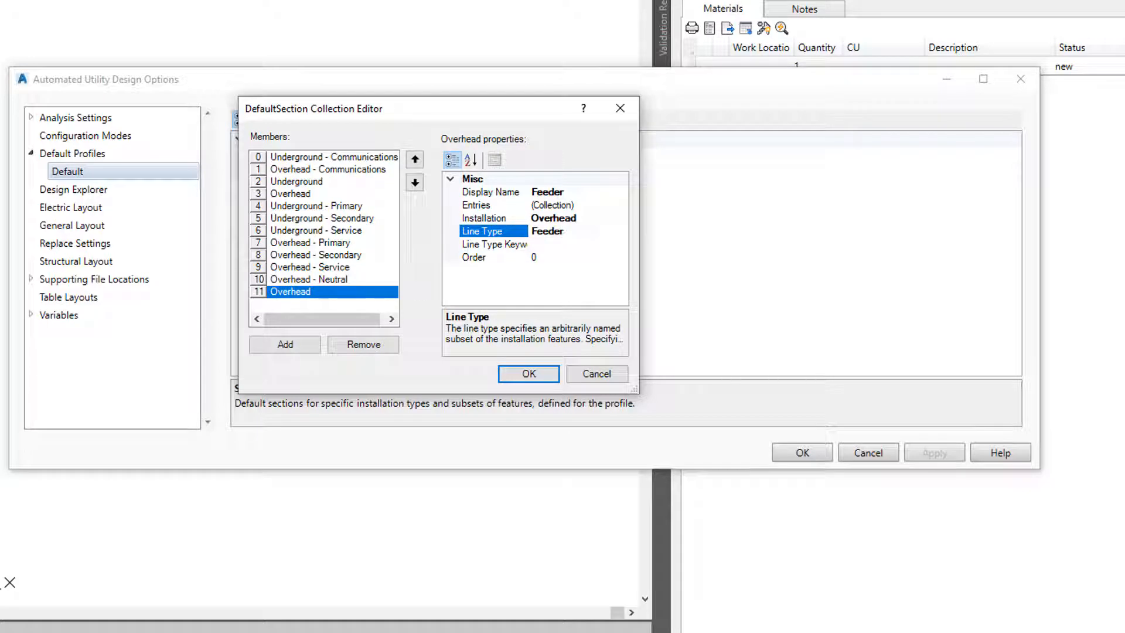
{"action": "left_click", "coordinate": [547, 257]}
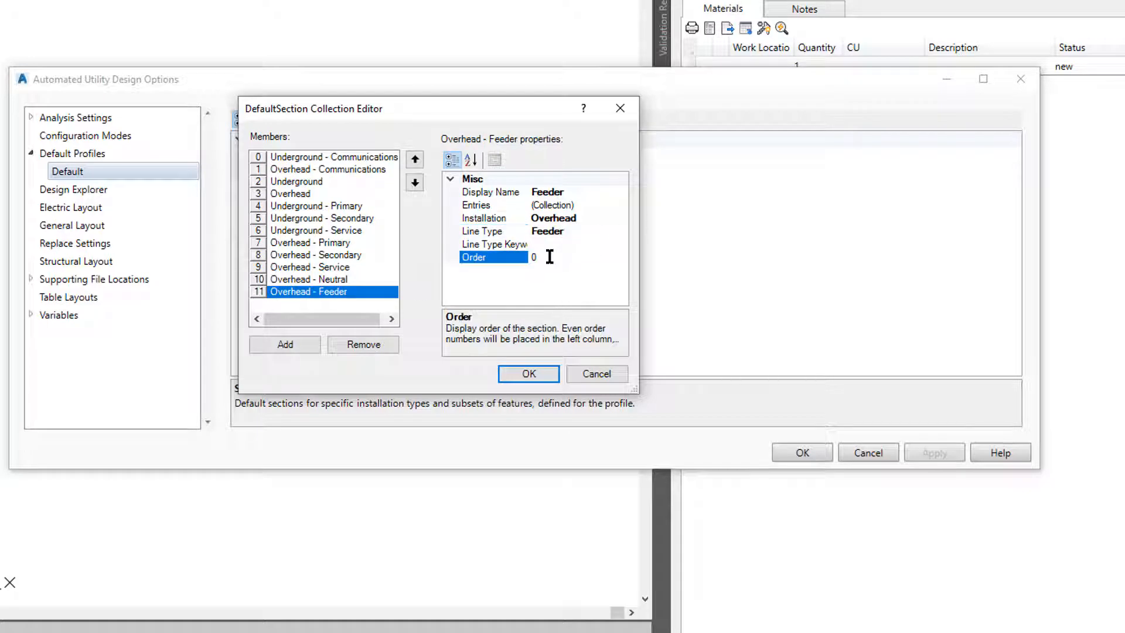
{"action": "key", "text": "BackSpace"}
{"action": "type", "text": "1"}
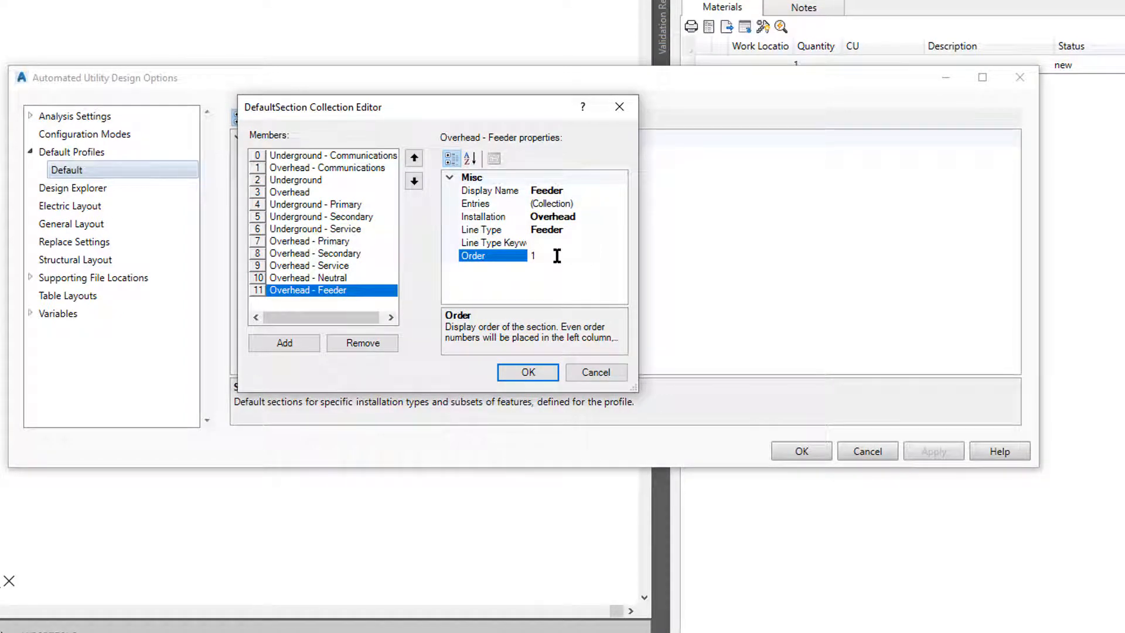
Step: Add entries with the feature class names EL_CONDUCTOR and EL_POLE to the Overhead - Feeder section
{"action": "left_click", "coordinate": [548, 204]}
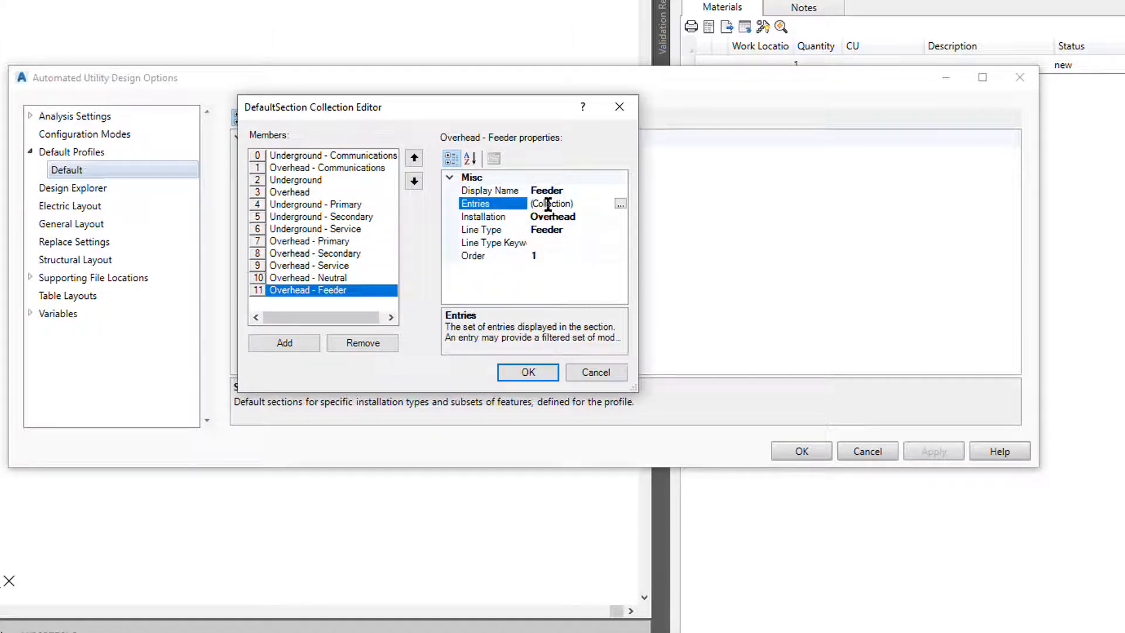
{"action": "left_click", "coordinate": [620, 203]}
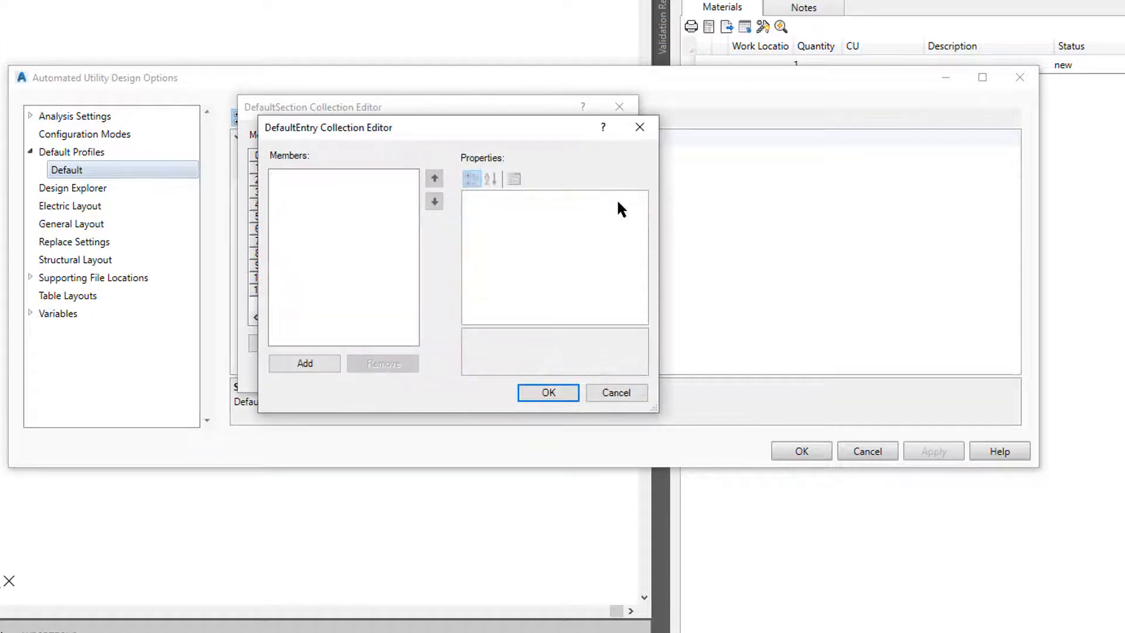
{"action": "left_click", "coordinate": [315, 360]}
{"action": "left_click", "coordinate": [570, 225]}
{"action": "type", "text": "EL_CONDUCTOR"}
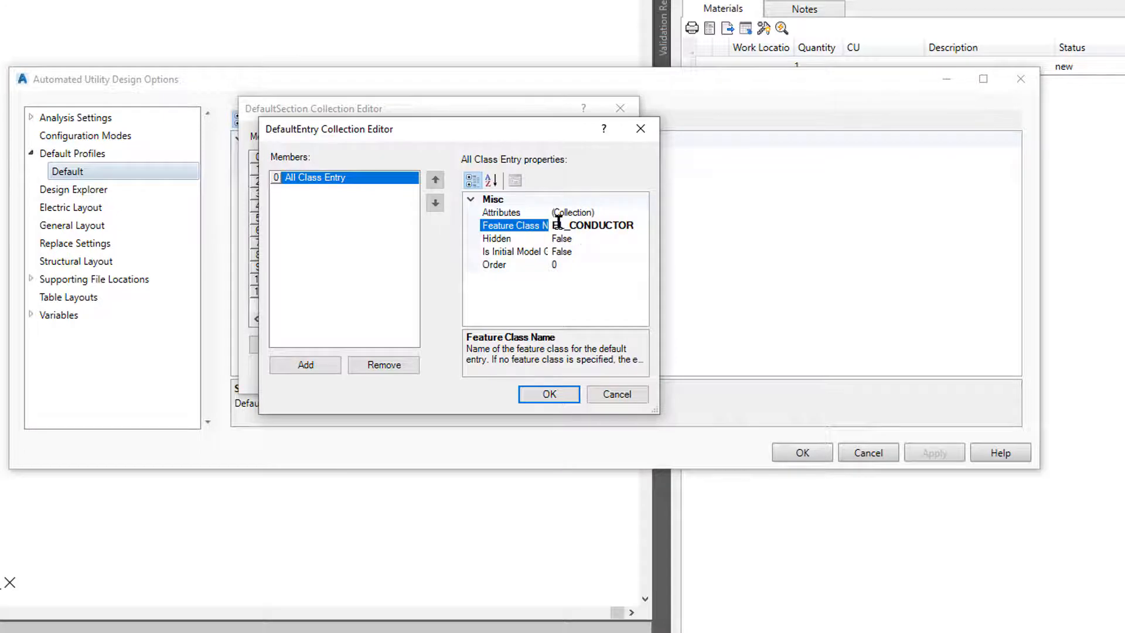
{"action": "left_click", "coordinate": [303, 364]}
{"action": "left_click", "coordinate": [582, 224]}
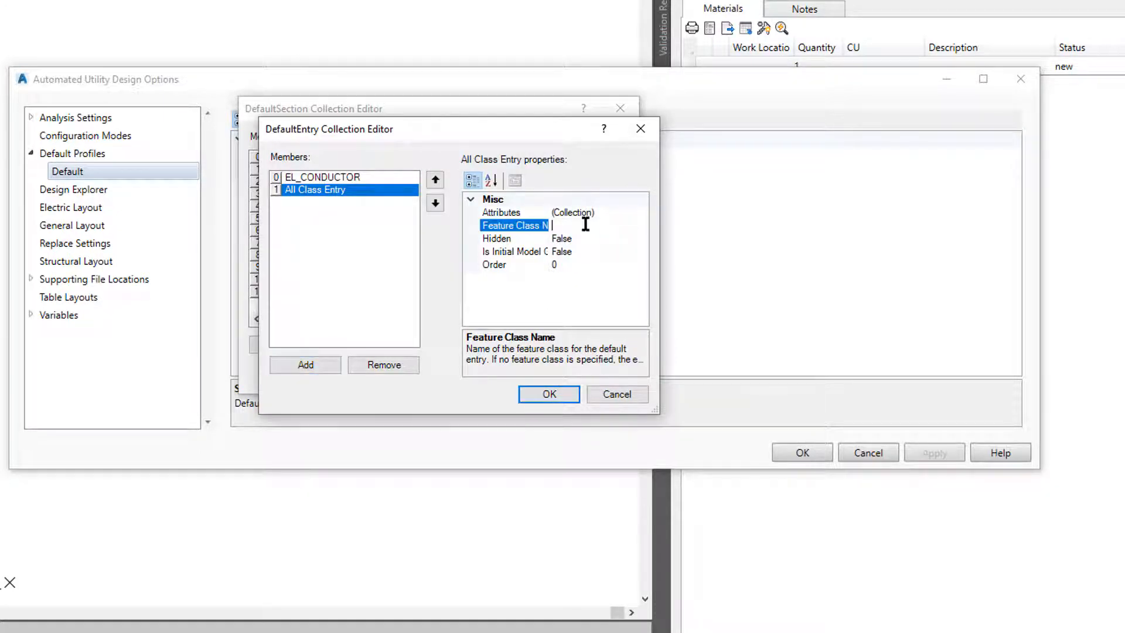
{"action": "type", "text": "EL_POLE"}
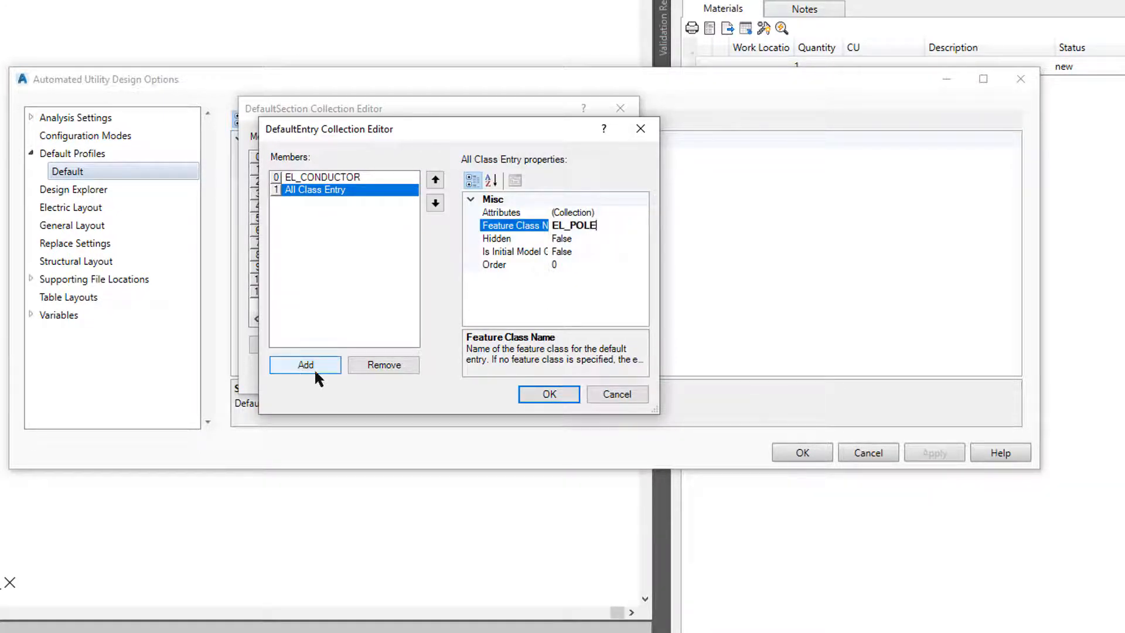
Step: Add an EL_POLE_HEAD entry to the Overhead - Feeder section and set its Is Initial Model Group property to True
{"action": "left_click", "coordinate": [305, 364]}
{"action": "left_click", "coordinate": [568, 225]}
{"action": "type", "text": "EL_PO"}
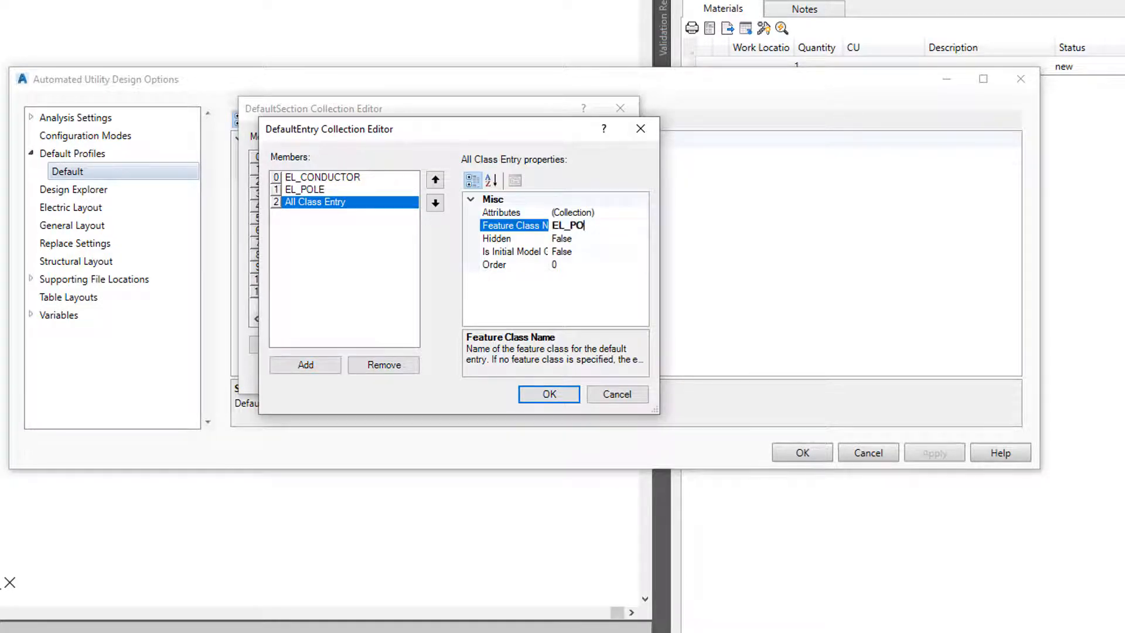
{"action": "type", "text": "LE_HEAD"}
{"action": "key", "text": "Return"}
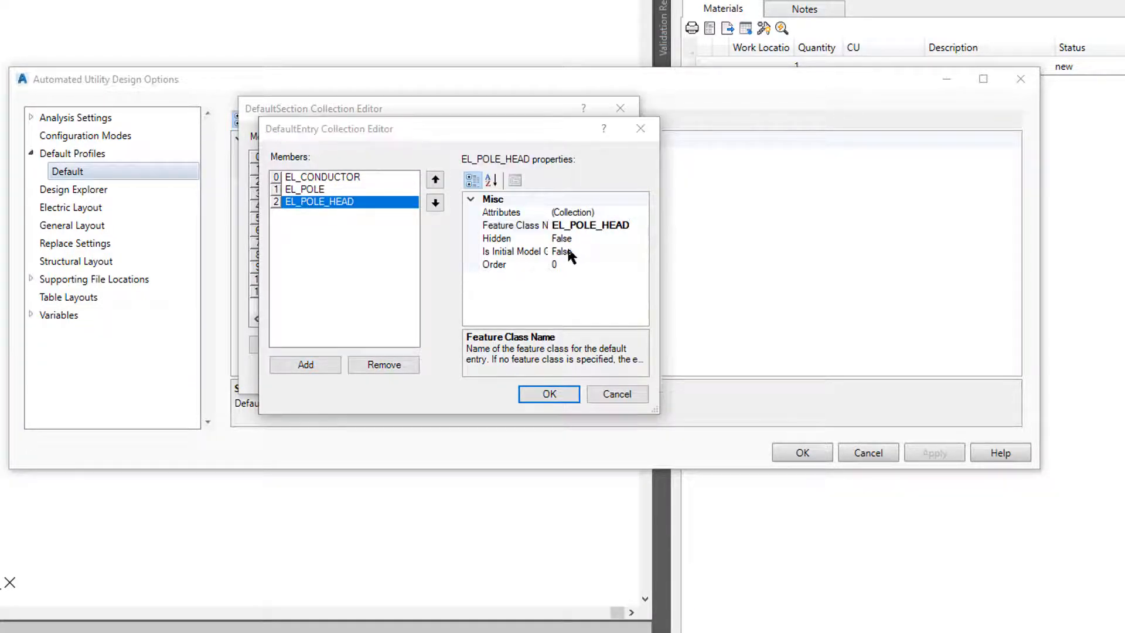
{"action": "left_click", "coordinate": [564, 251]}
{"action": "left_click", "coordinate": [641, 250]}
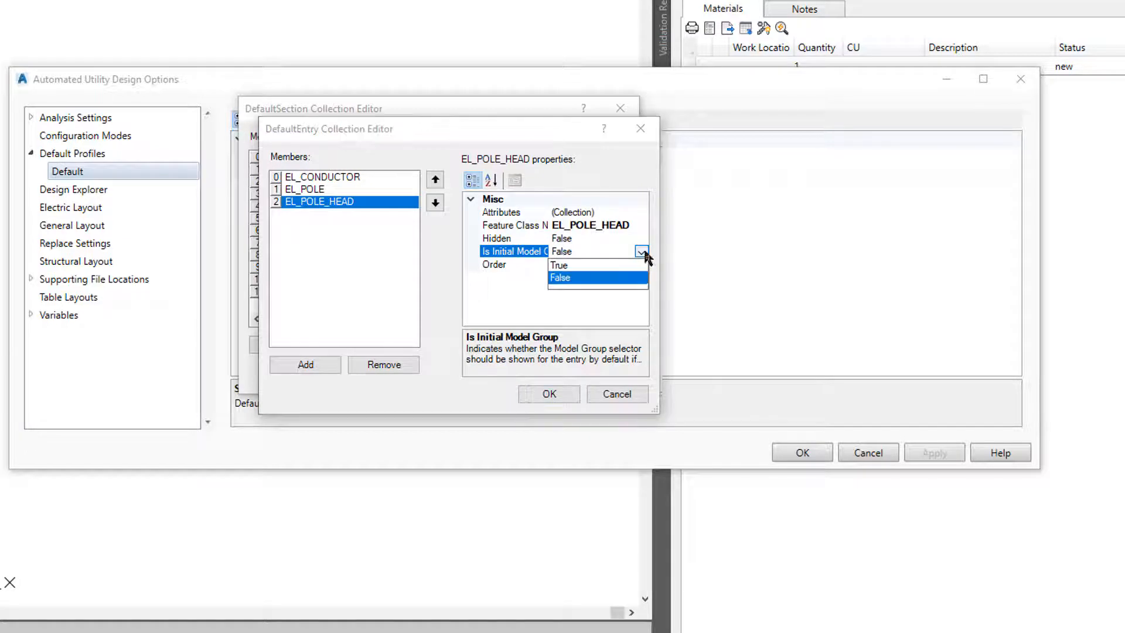
{"action": "left_click", "coordinate": [570, 265]}
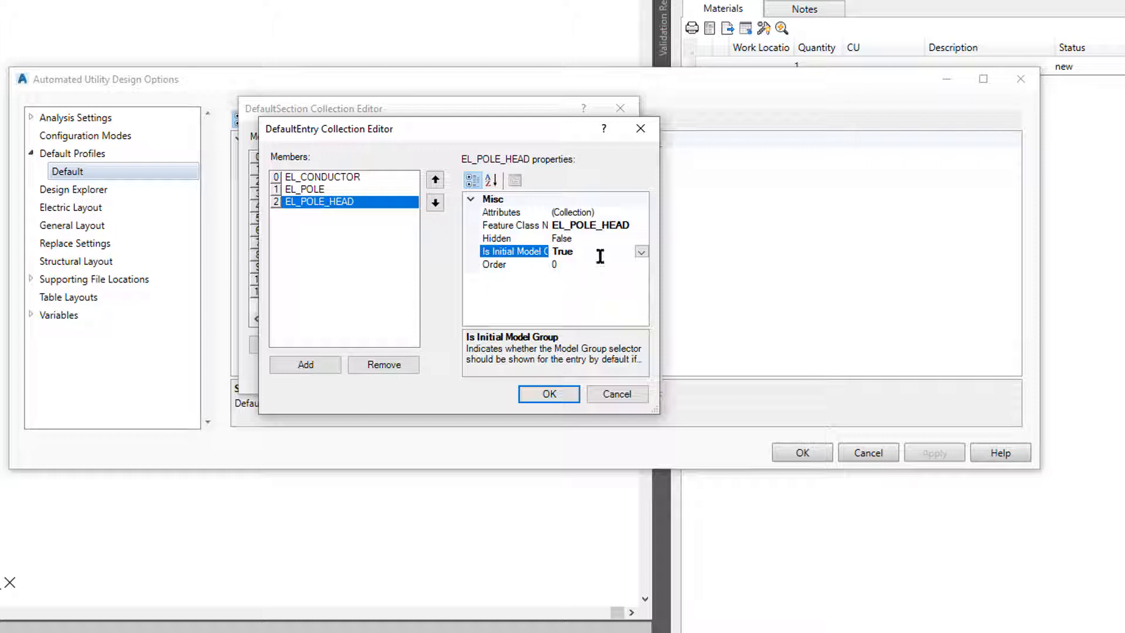
Step: Add an ID_CONDUCTOR_TYPE attribute with the value 10 to the EL_CONDUCTOR entry
{"action": "left_click", "coordinate": [344, 178]}
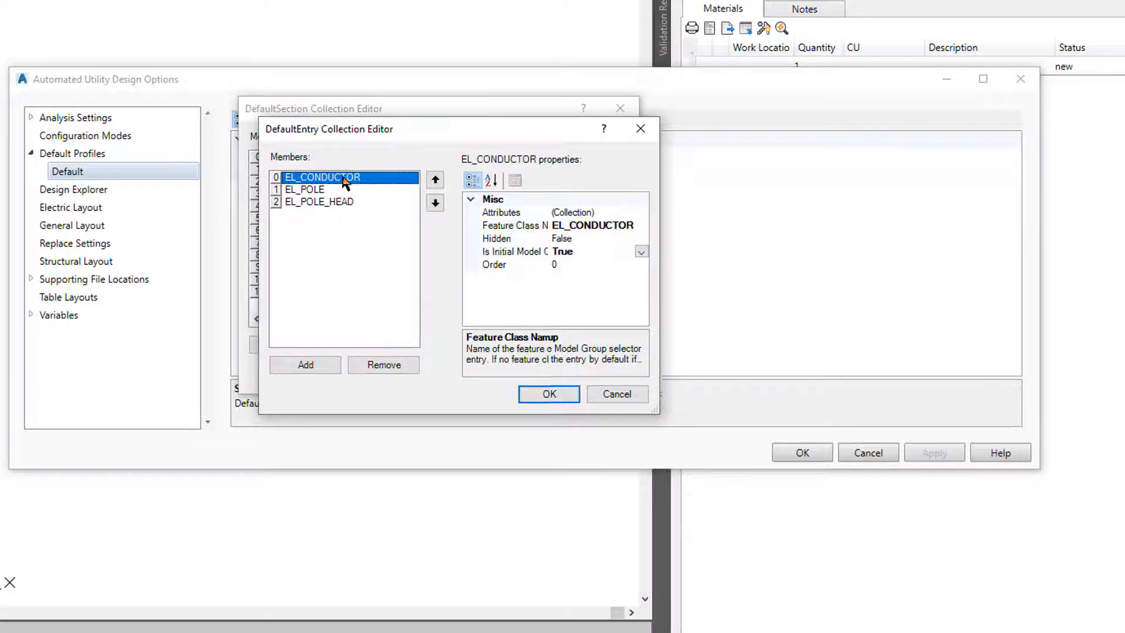
{"action": "left_click", "coordinate": [580, 212]}
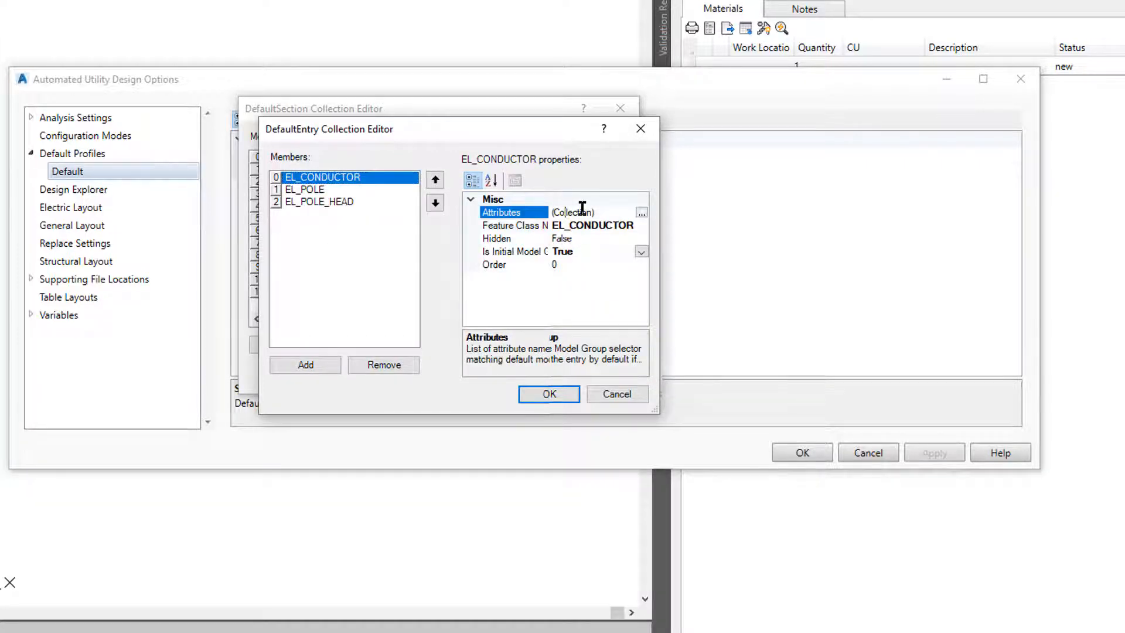
{"action": "left_click", "coordinate": [641, 212]}
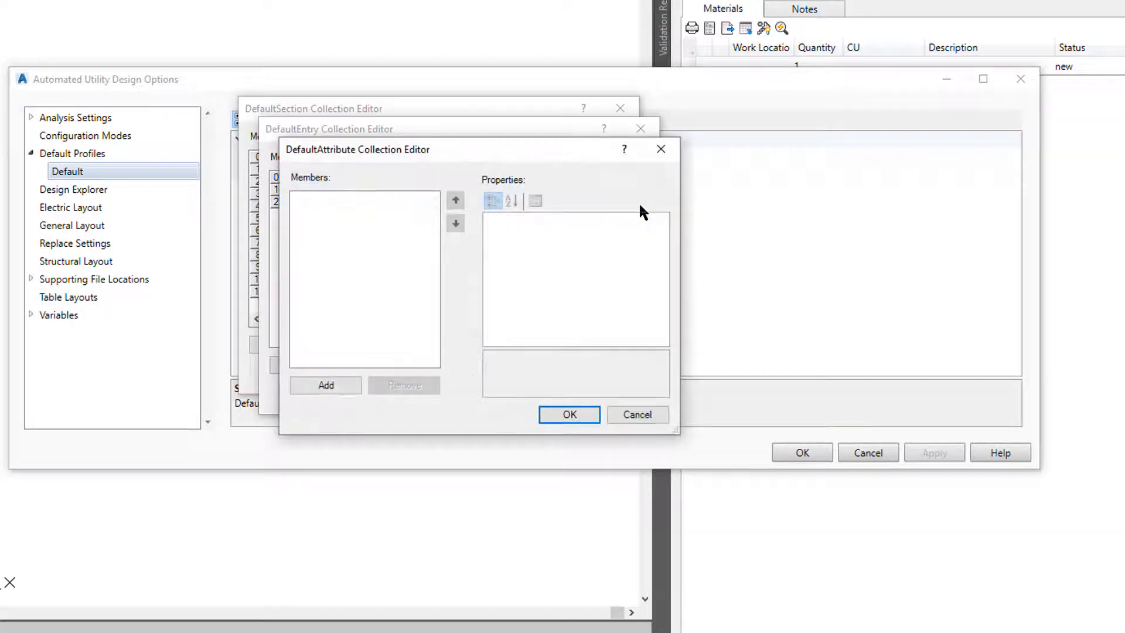
{"action": "left_click", "coordinate": [334, 385]}
{"action": "left_click", "coordinate": [582, 233]}
{"action": "type", "text": "ID_"}
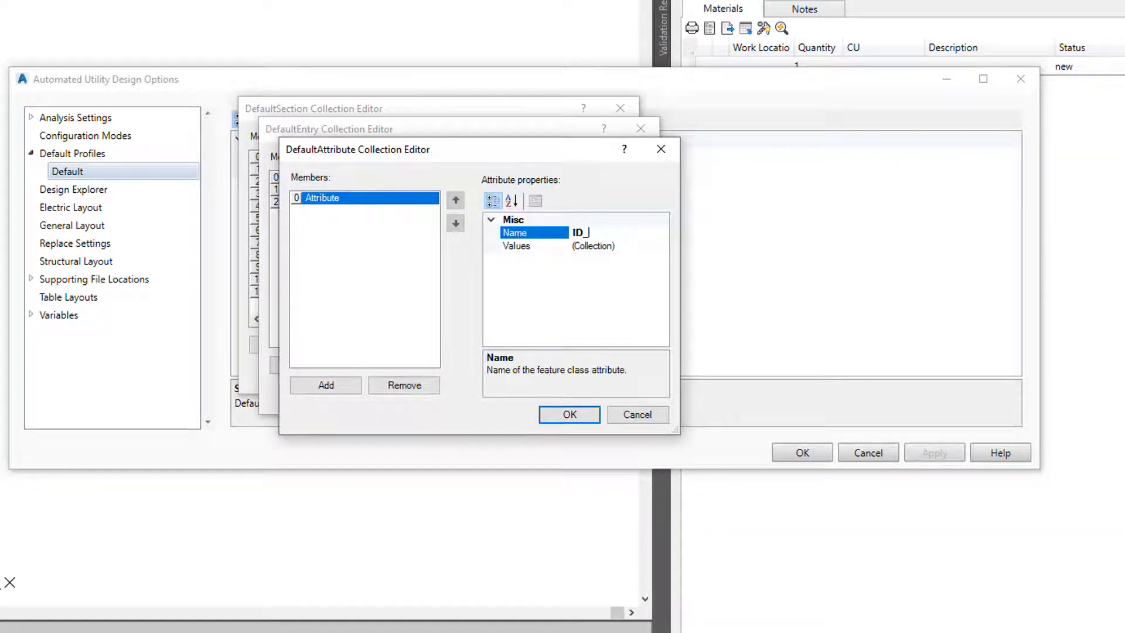
{"action": "type", "text": "CONDUCTOR_TYPE"}
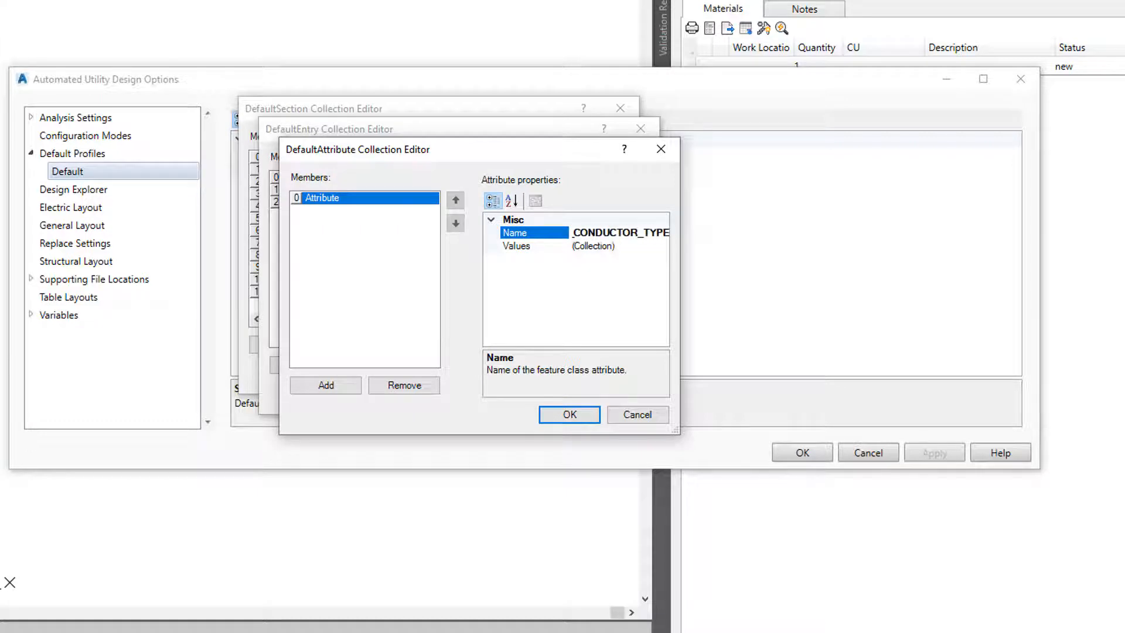
{"action": "left_click", "coordinate": [595, 246]}
{"action": "left_click", "coordinate": [662, 246]}
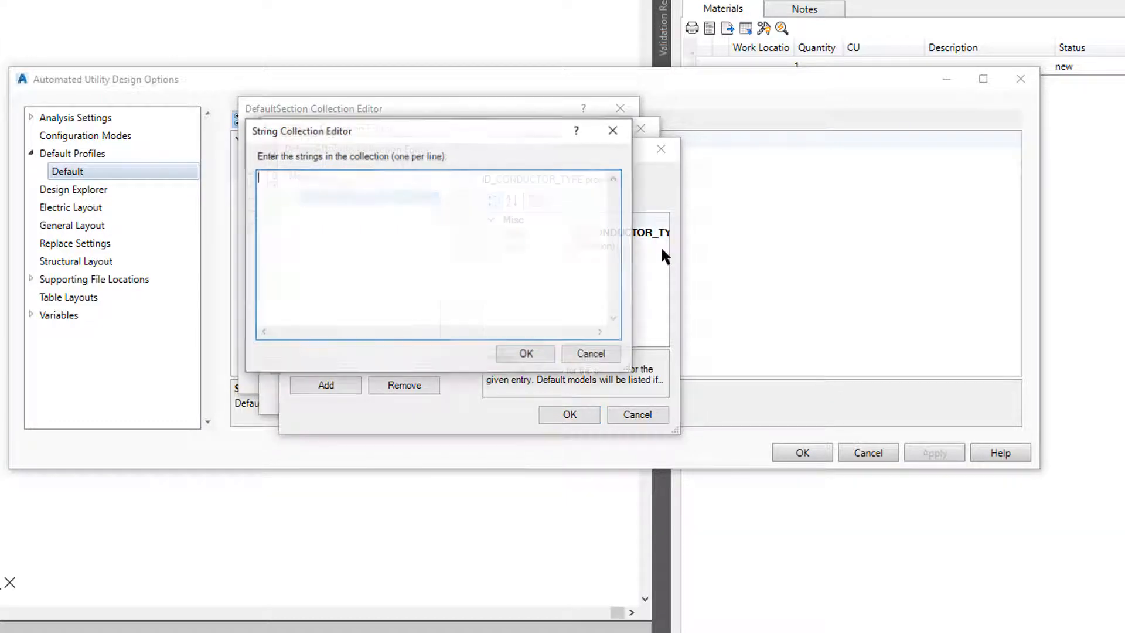
{"action": "type", "text": "10"}
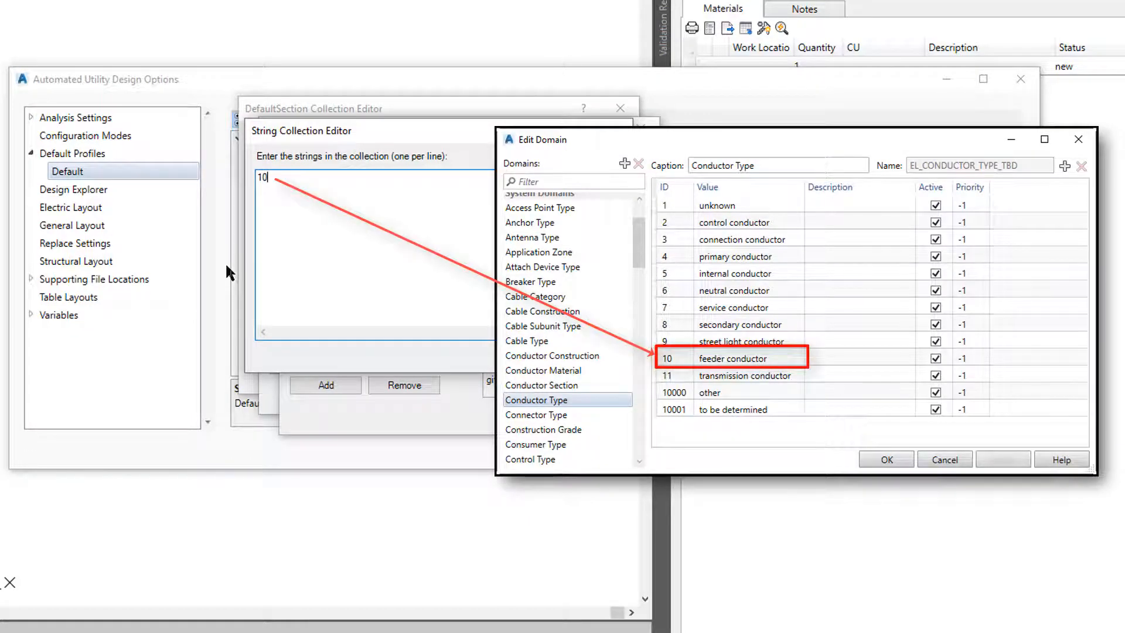
{"action": "left_click", "coordinate": [545, 349]}
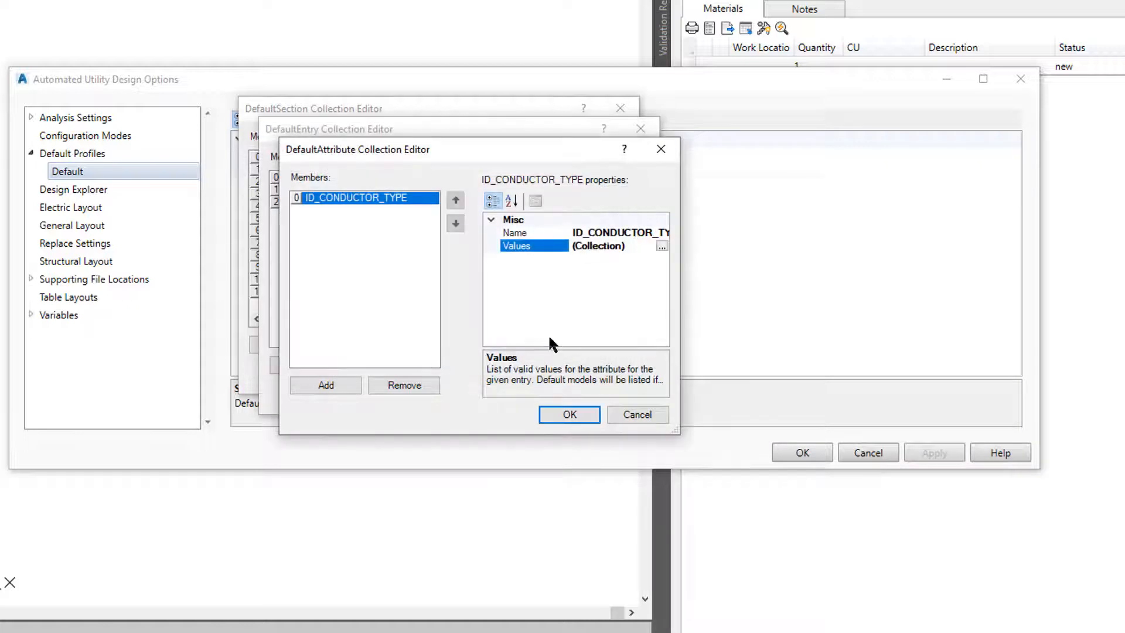
Step: Add an ID_CONDUCTOR_CONSTRUCTION attribute with the values 5, 7, 13 and 15 to the EL_CONDUCTOR entry and accept the section's entries
{"action": "left_click", "coordinate": [327, 385]}
{"action": "left_click", "coordinate": [597, 233]}
{"action": "type", "text": "ID_CONDUC"}
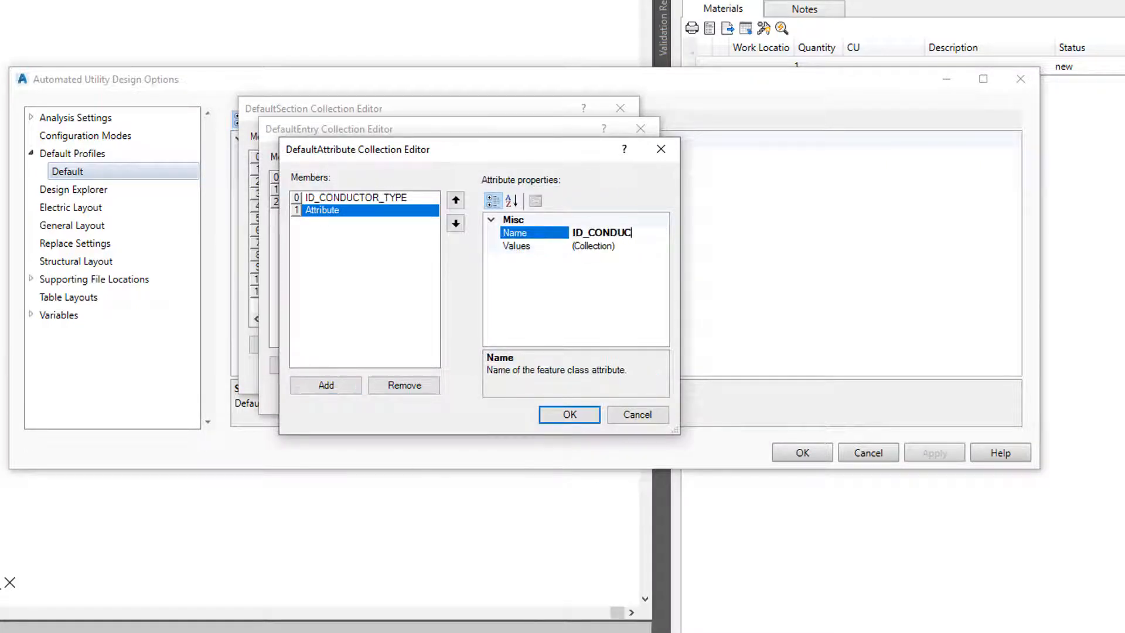
{"action": "type", "text": "TOR_CONSTRUCTION"}
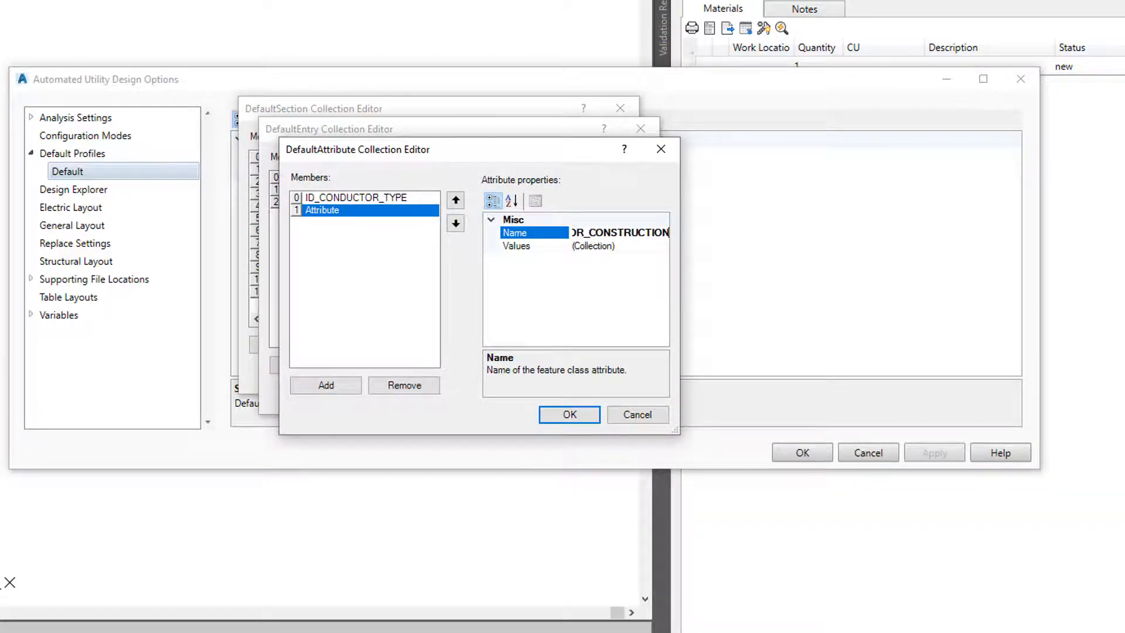
{"action": "key", "text": "Return"}
{"action": "left_click", "coordinate": [593, 246]}
{"action": "left_click", "coordinate": [659, 245]}
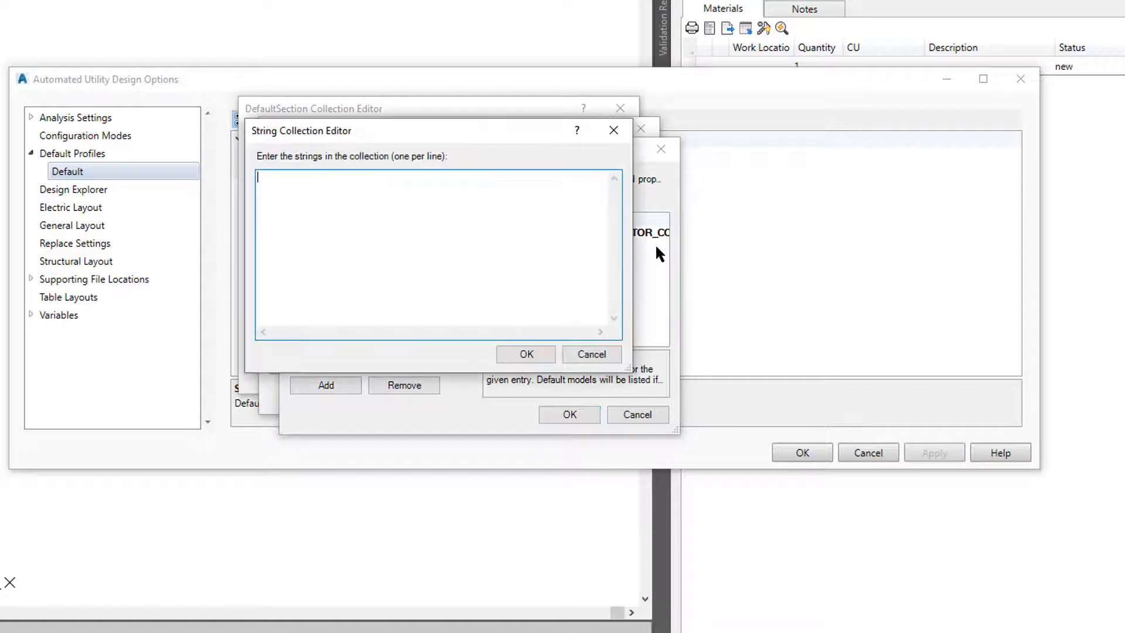
{"action": "type", "text": "5"}
{"action": "key", "text": "Return"}
{"action": "type", "text": "7"}
{"action": "key", "text": "Return"}
{"action": "type", "text": "13"}
{"action": "key", "text": "Return"}
{"action": "type", "text": "15"}
{"action": "left_click", "coordinate": [526, 354]}
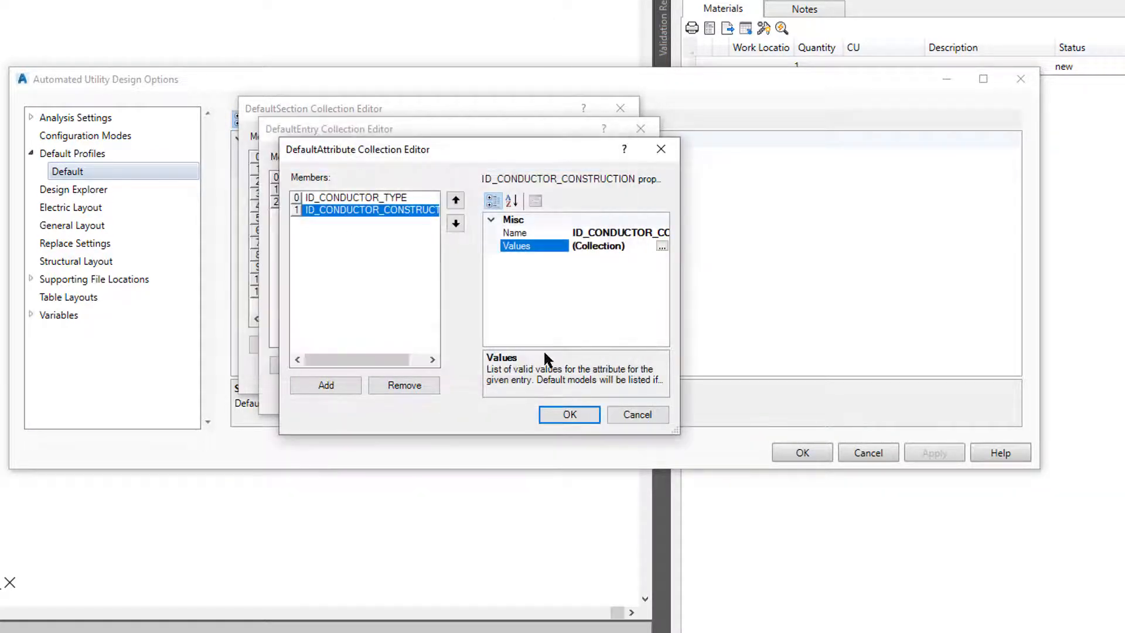
{"action": "left_click", "coordinate": [569, 415]}
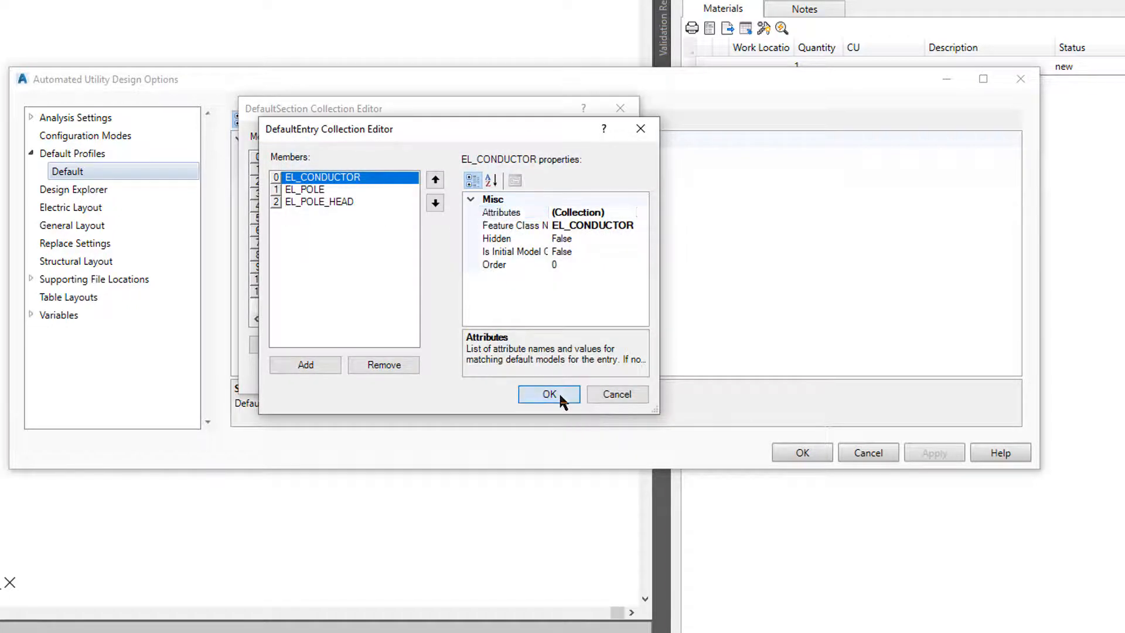
{"action": "left_click", "coordinate": [562, 395]}
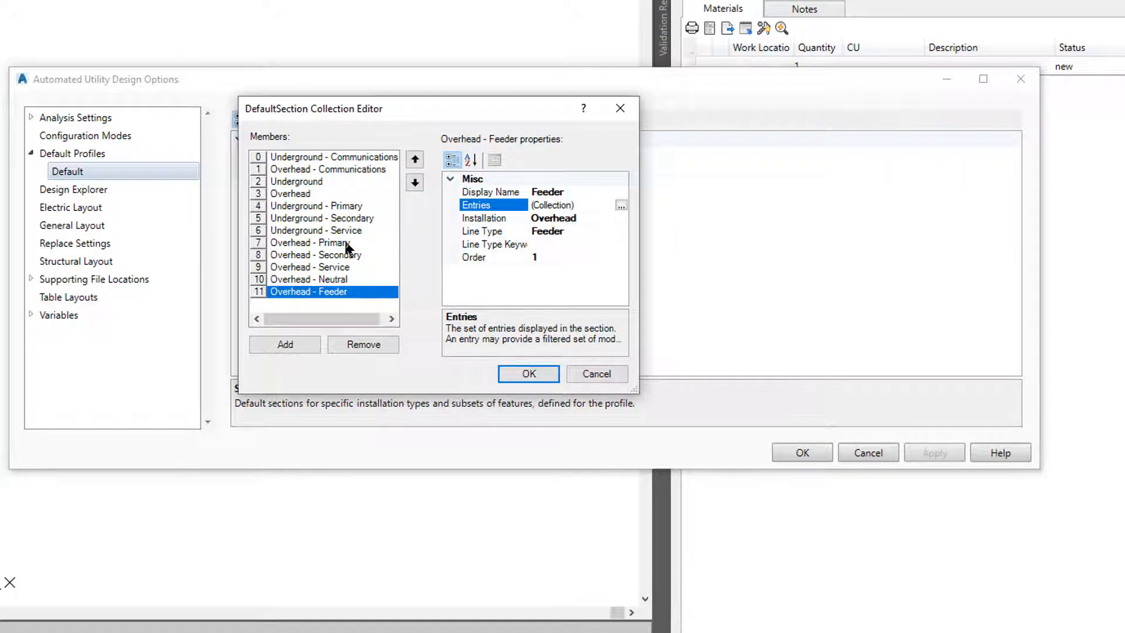
Step: Renumber Overhead - Primary to follow Feeder, set Overhead - Service to order 5 and Overhead - Communications to order 7, and save the options
{"action": "left_click", "coordinate": [346, 244]}
{"action": "left_click", "coordinate": [535, 256]}
{"action": "type", "text": "2"}
{"action": "left_click", "coordinate": [330, 268]}
{"action": "left_click", "coordinate": [535, 256]}
{"action": "type", "text": "5"}
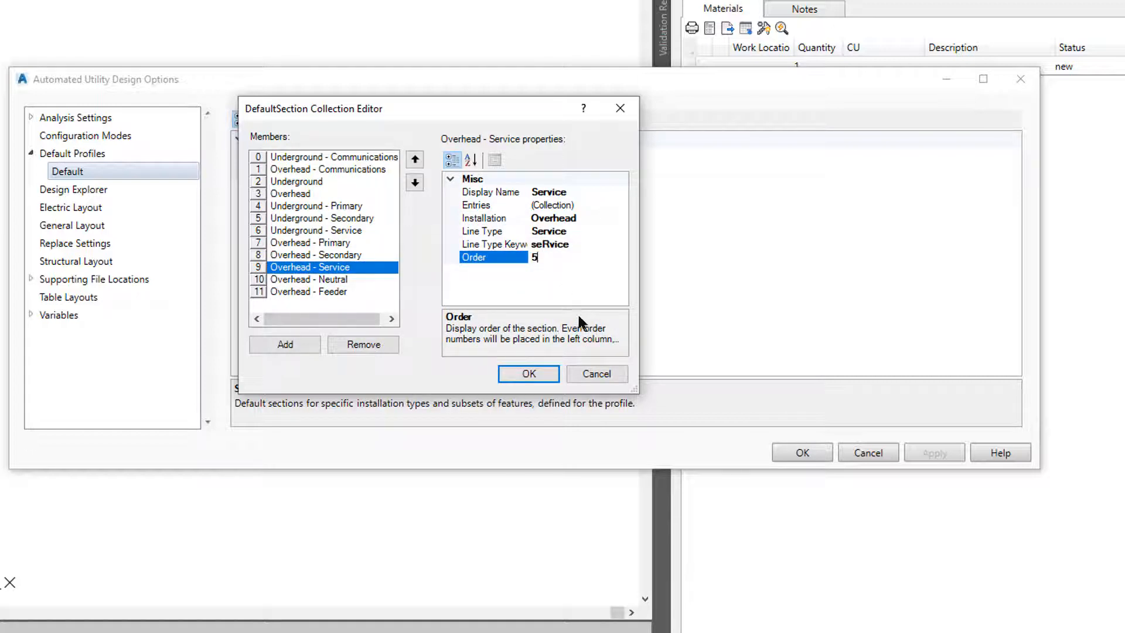
{"action": "left_click", "coordinate": [346, 170]}
{"action": "left_click", "coordinate": [535, 256]}
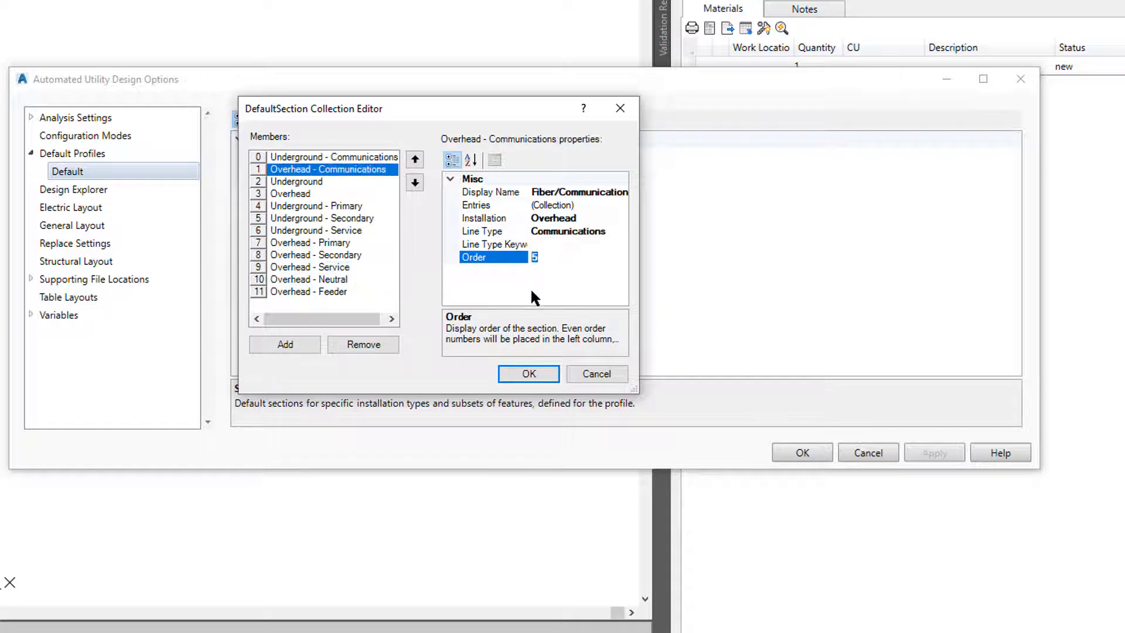
{"action": "type", "text": "7"}
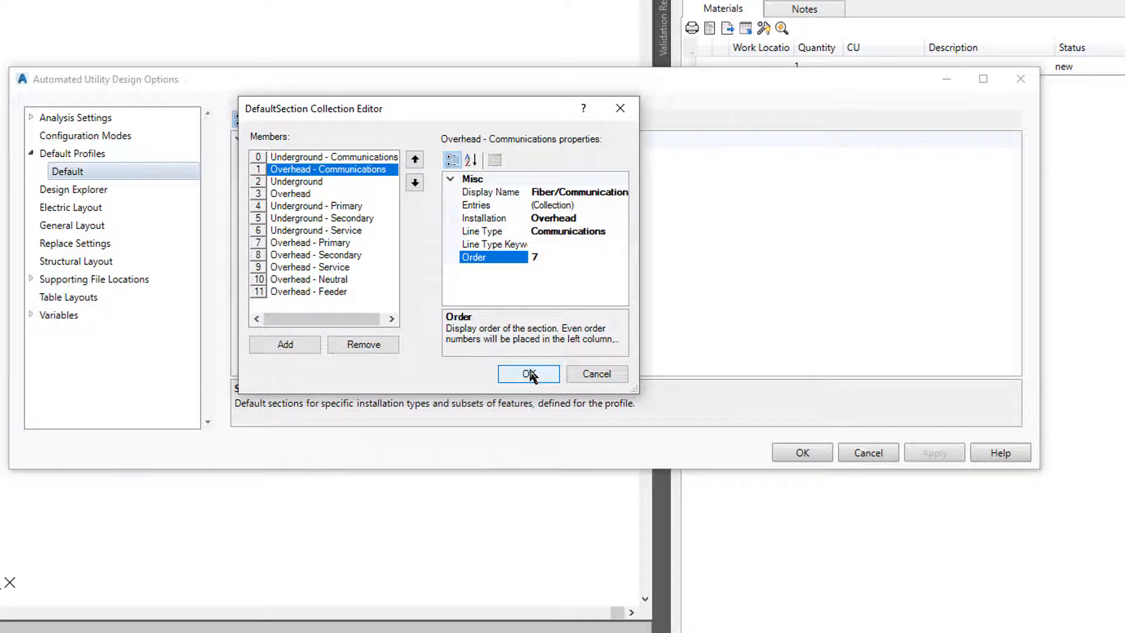
{"action": "left_click", "coordinate": [529, 373]}
{"action": "left_click", "coordinate": [803, 453]}
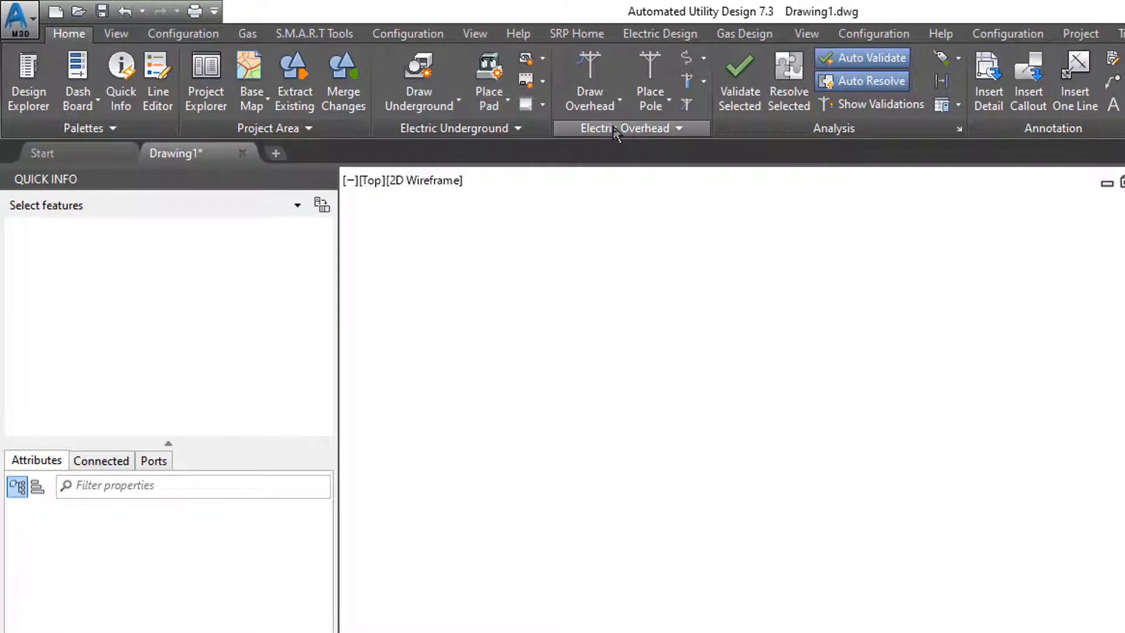
Step: Examine the Electric Overhead defaults and the conductor models offered in the Feeder section
{"action": "left_click", "coordinate": [616, 130]}
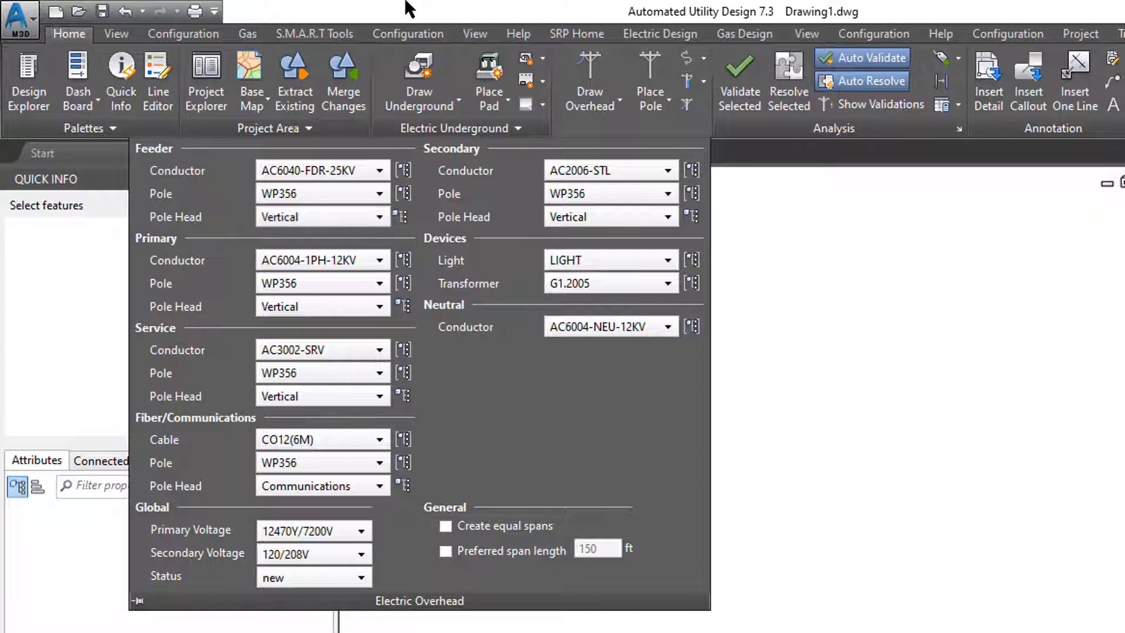
{"action": "left_click", "coordinate": [379, 170]}
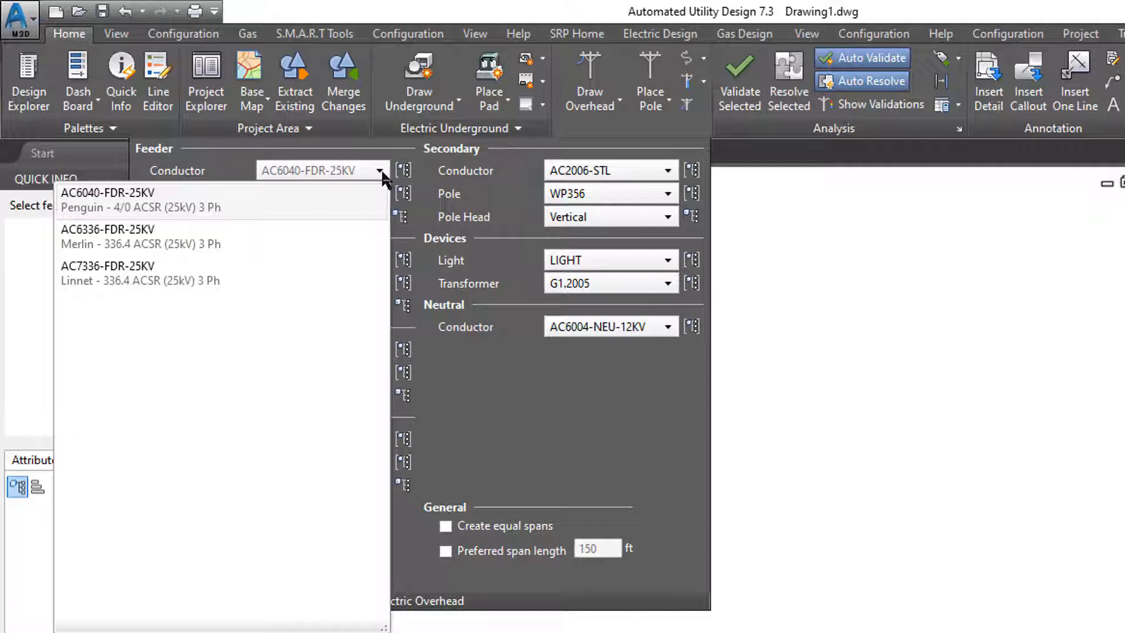
{"action": "left_click", "coordinate": [379, 170]}
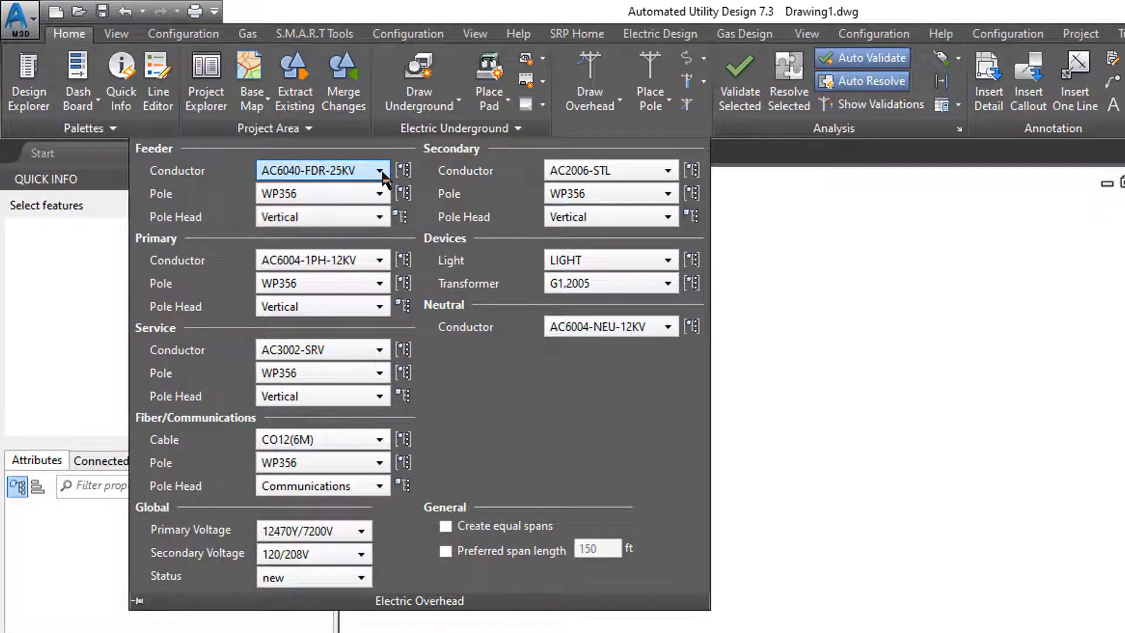
{"action": "left_click", "coordinate": [846, 389]}
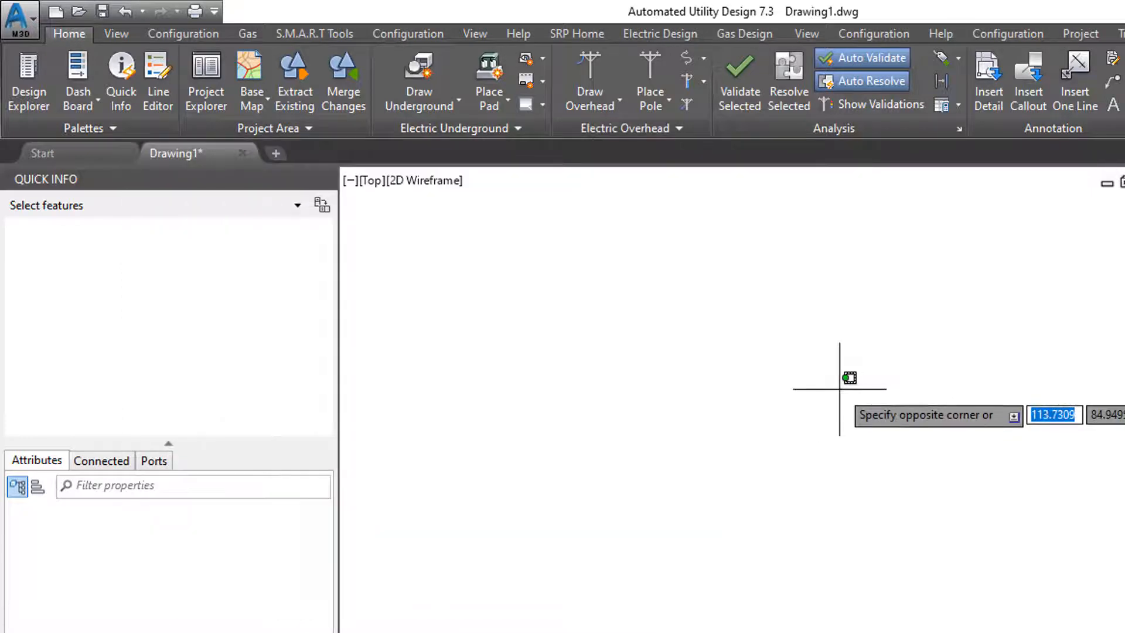
{"action": "key", "text": "Escape"}
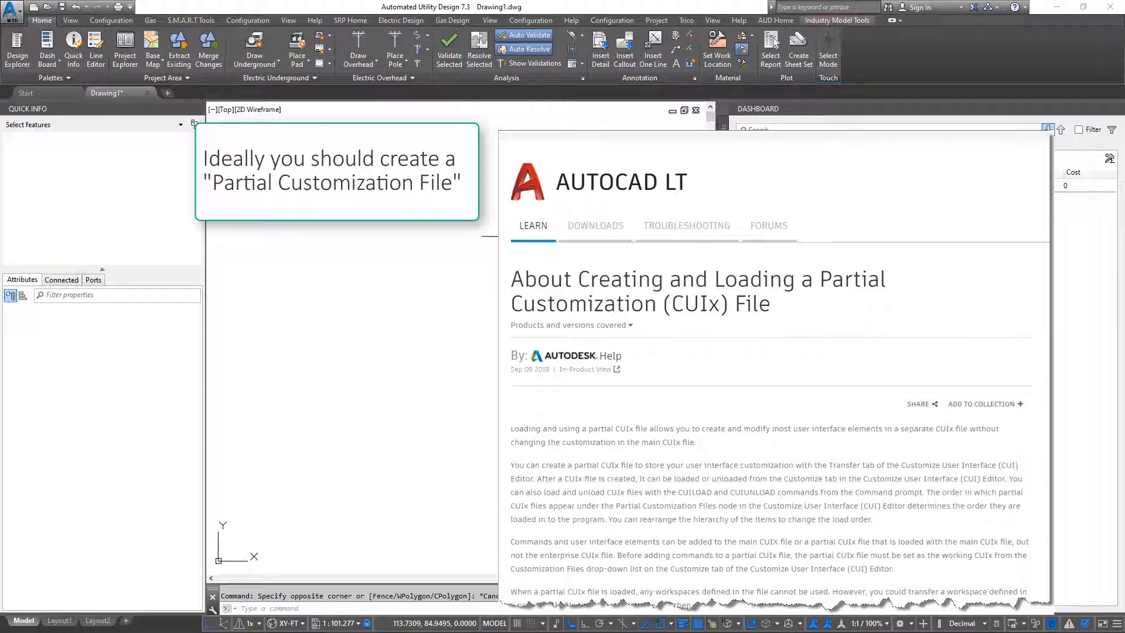
Step: Start the CUI command and show only the customizations of aud_electricdistribution.cuix
{"action": "type", "text": "CUI"}
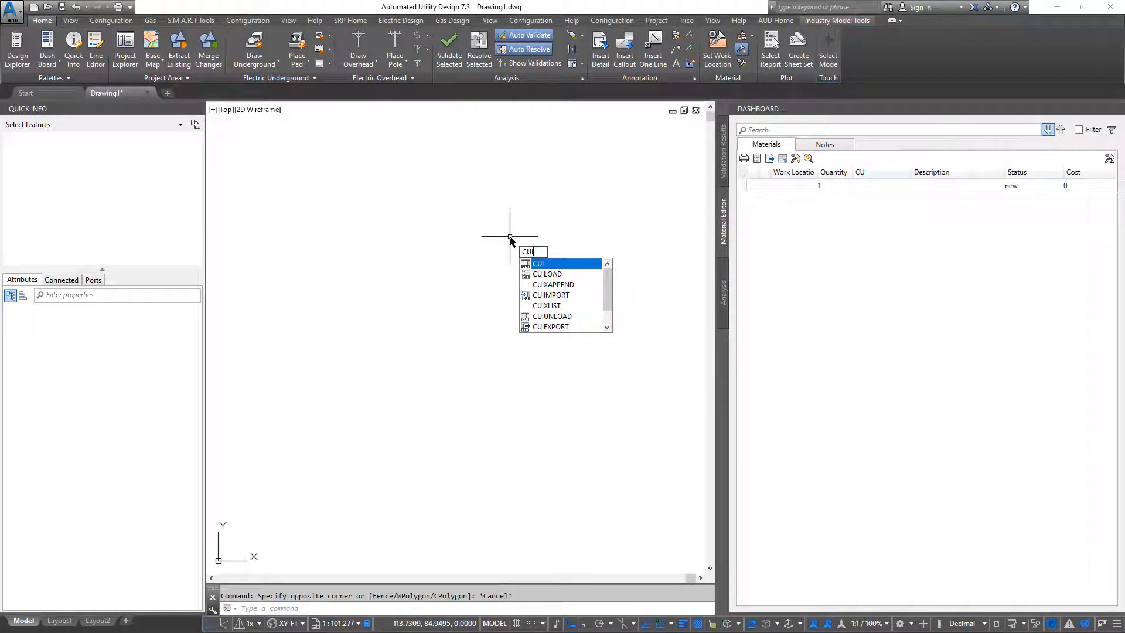
{"action": "key", "text": "Return"}
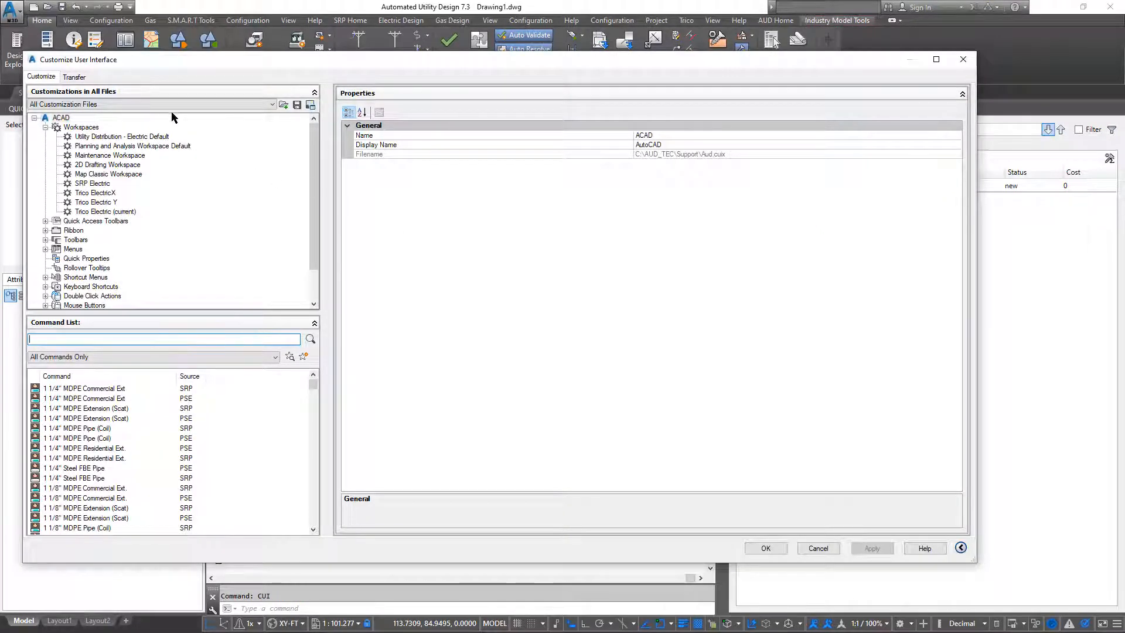
{"action": "left_click", "coordinate": [143, 105]}
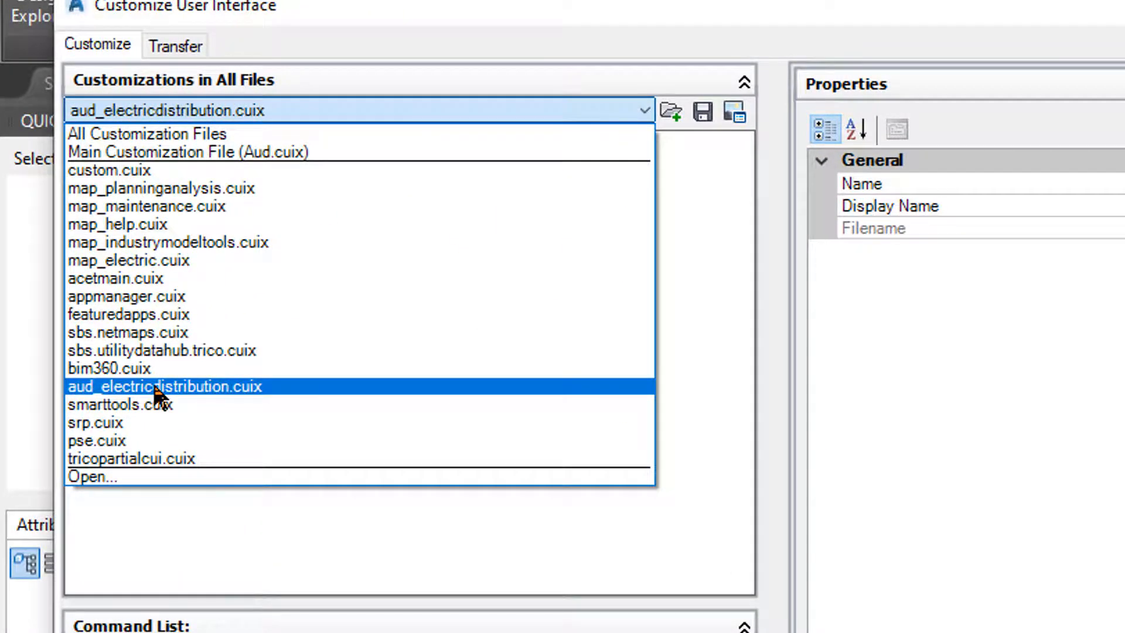
{"action": "left_click", "coordinate": [155, 388]}
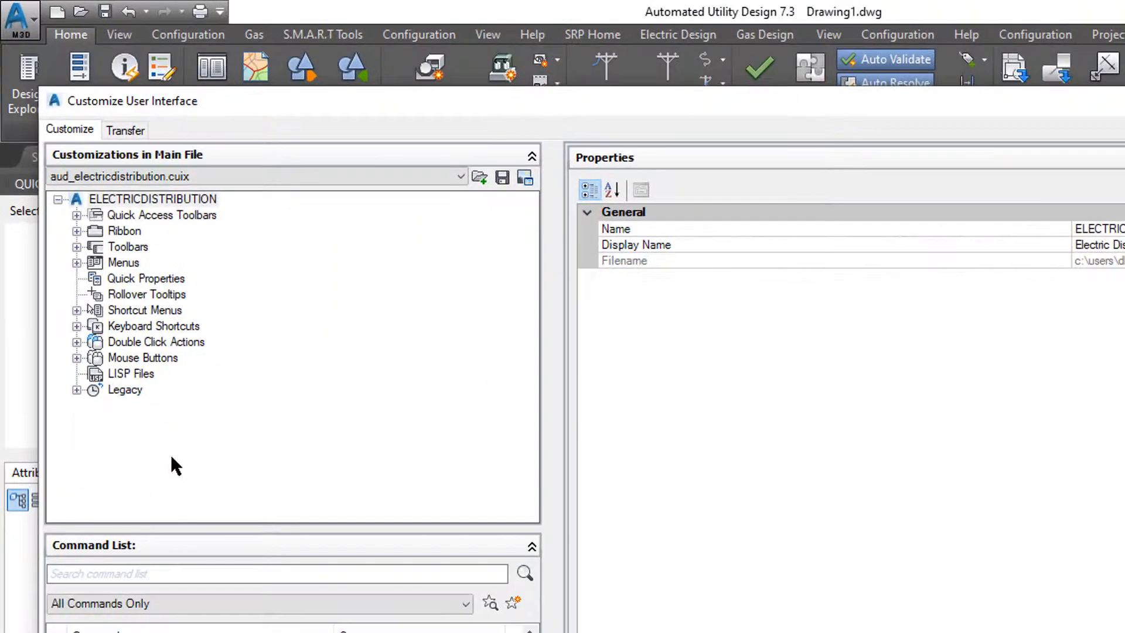
Step: Expand the AUD Home Electric Overhead ribbon panel down to its Draw Overhead commands and select Draw Primary Line
{"action": "left_click", "coordinate": [76, 230]}
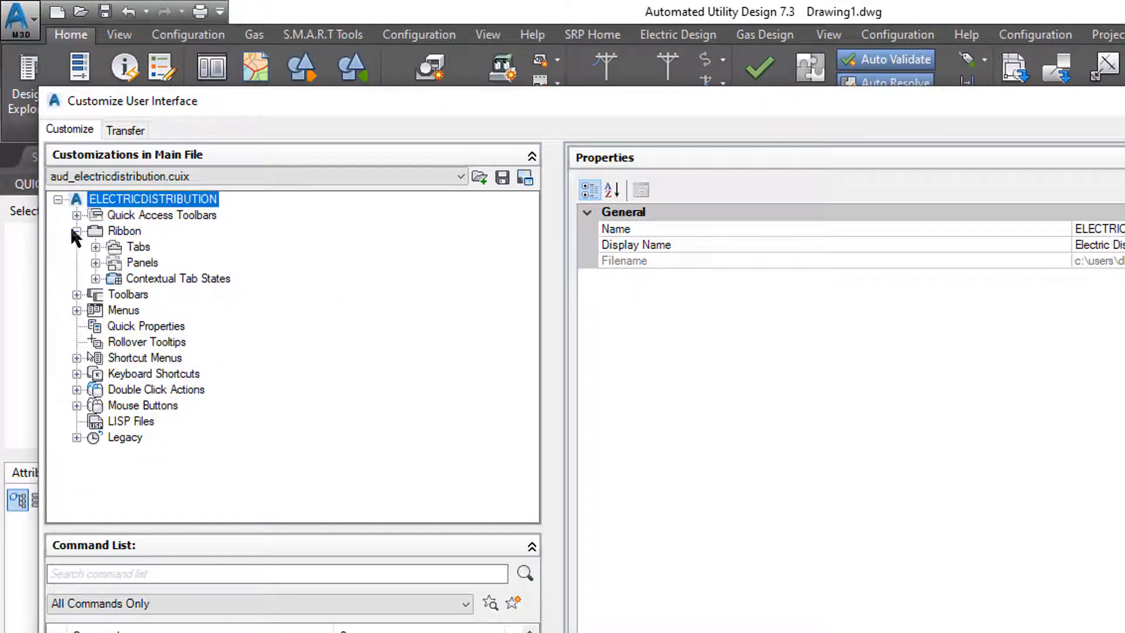
{"action": "left_click", "coordinate": [96, 263]}
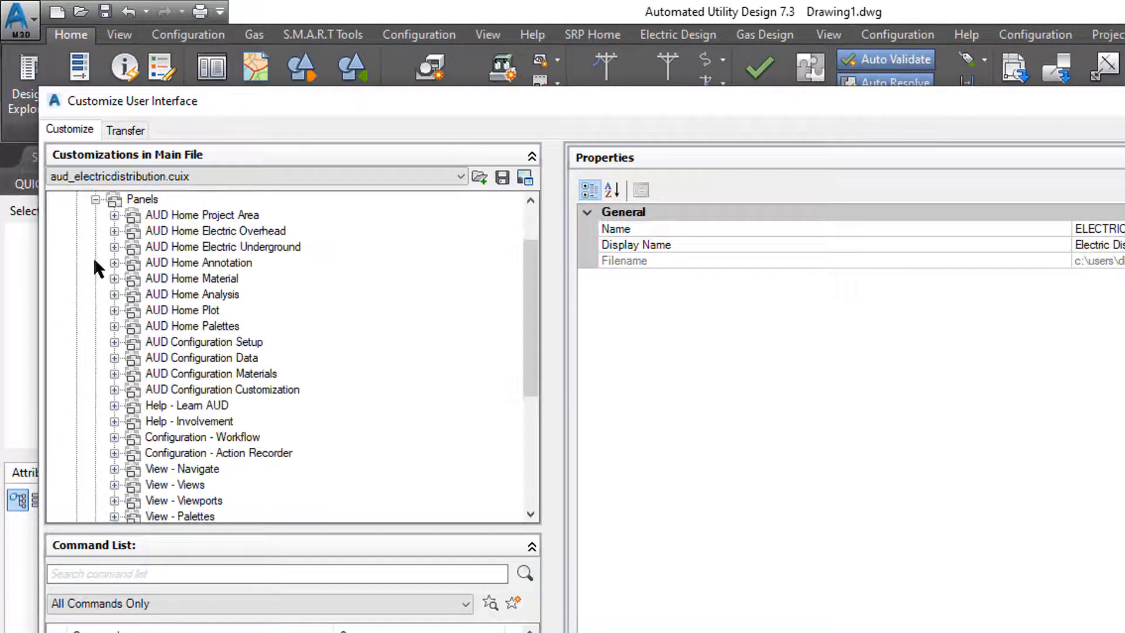
{"action": "left_click", "coordinate": [114, 231]}
{"action": "left_click", "coordinate": [133, 262]}
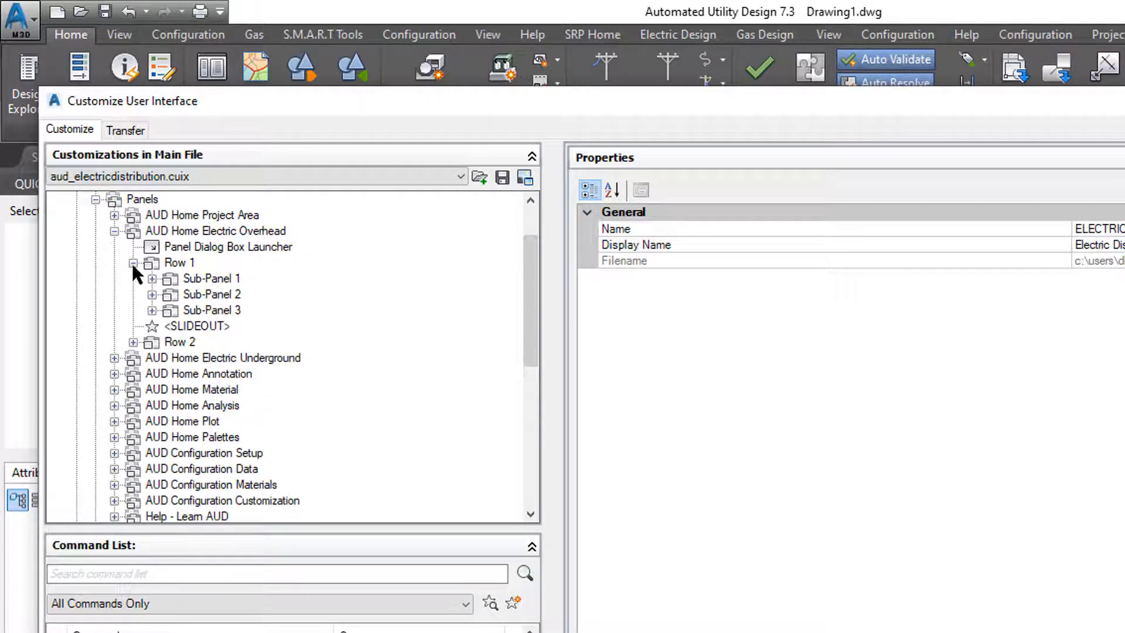
{"action": "left_click", "coordinate": [152, 278]}
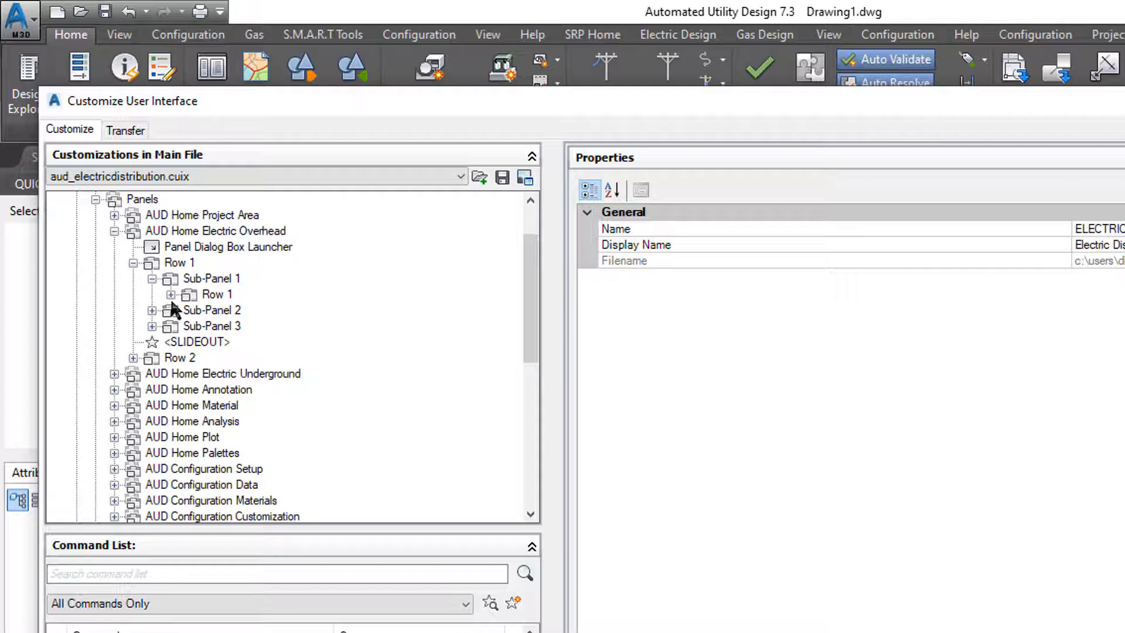
{"action": "left_click", "coordinate": [170, 294]}
{"action": "left_click", "coordinate": [189, 310]}
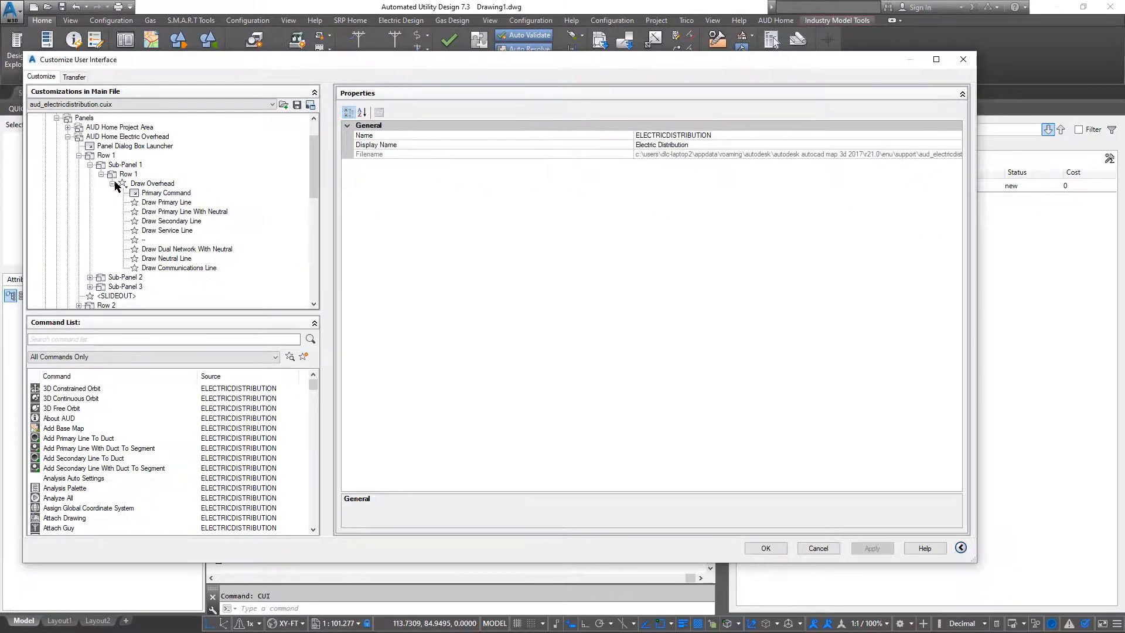
{"action": "left_click", "coordinate": [157, 202]}
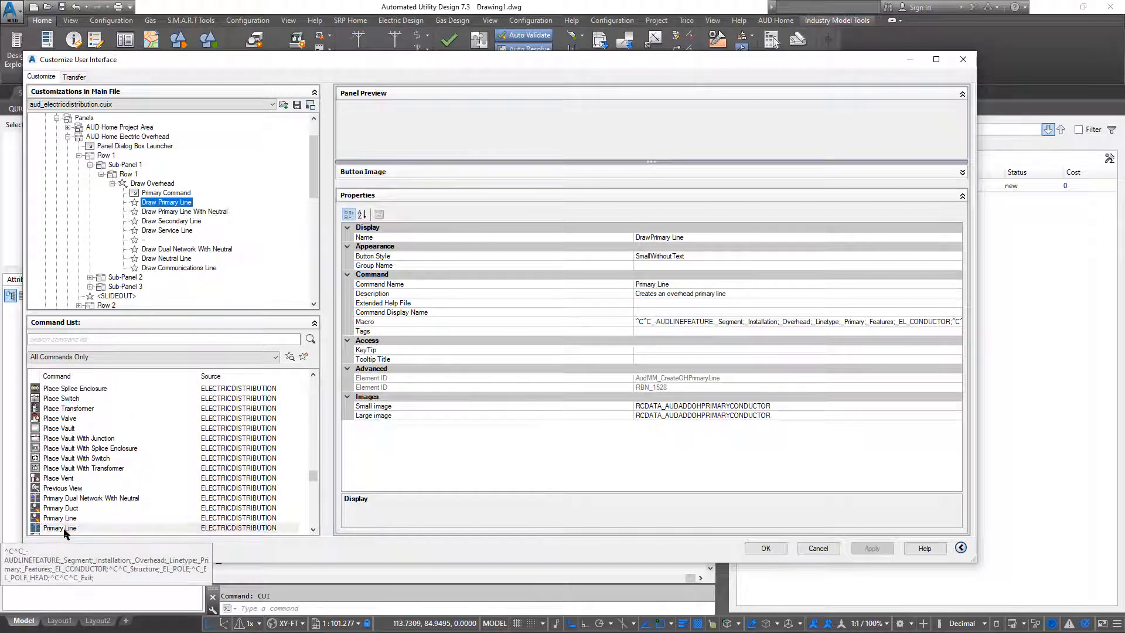
Step: Duplicate the overhead Primary Line command in the list of all commands
{"action": "left_click", "coordinate": [67, 529]}
{"action": "scroll", "coordinate": [62, 529], "scroll_direction": "down", "scroll_amount": 2}
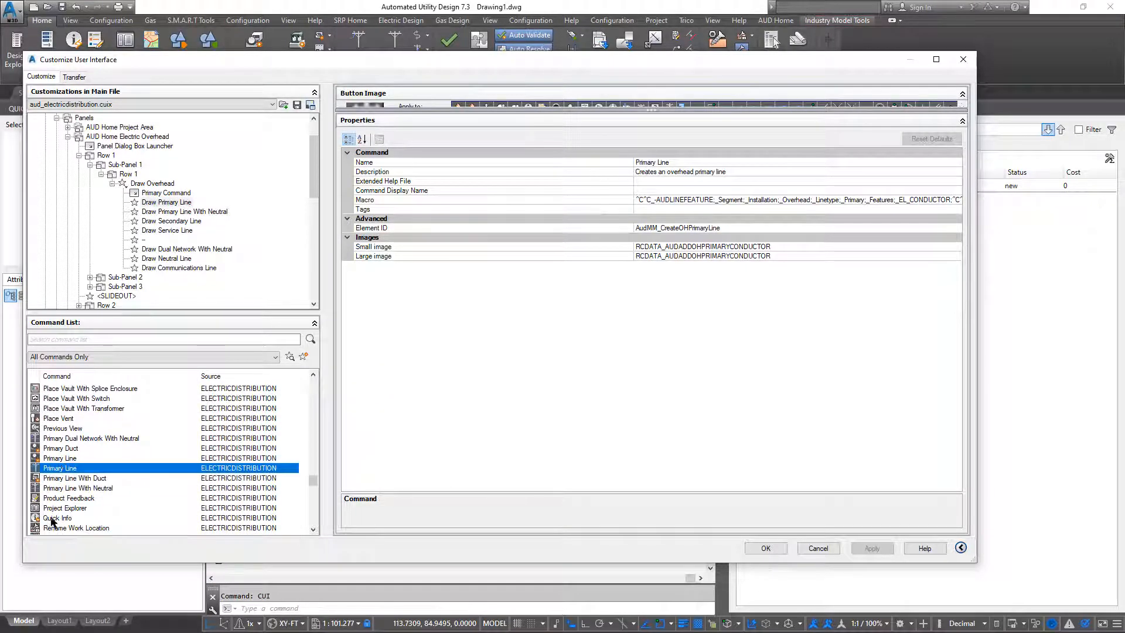
{"action": "right_click", "coordinate": [80, 472]}
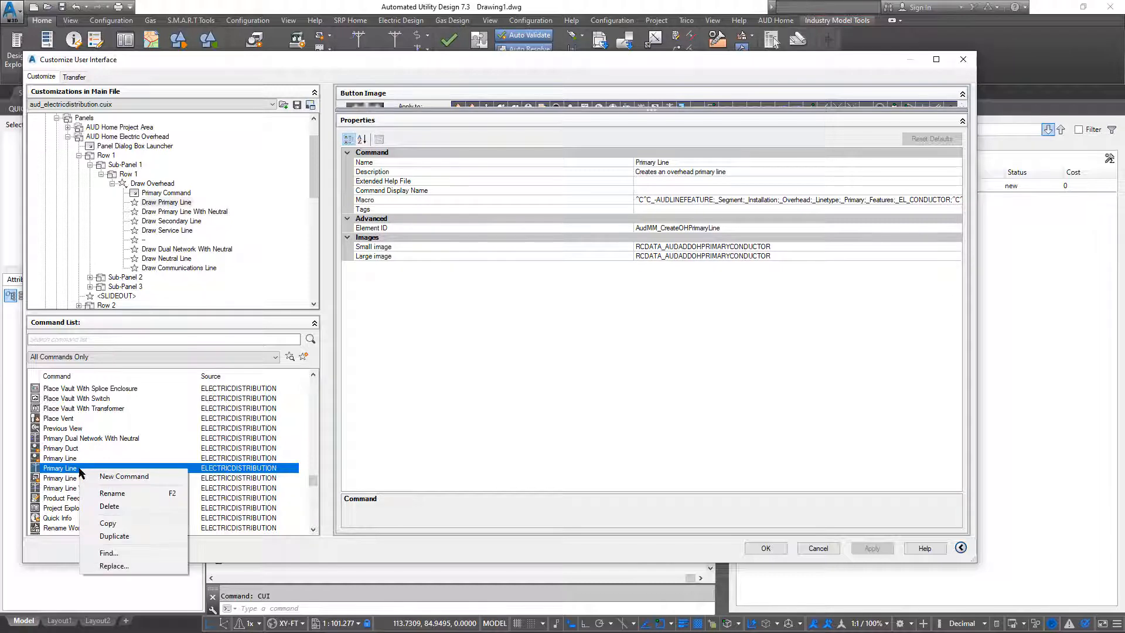
{"action": "left_click", "coordinate": [114, 536]}
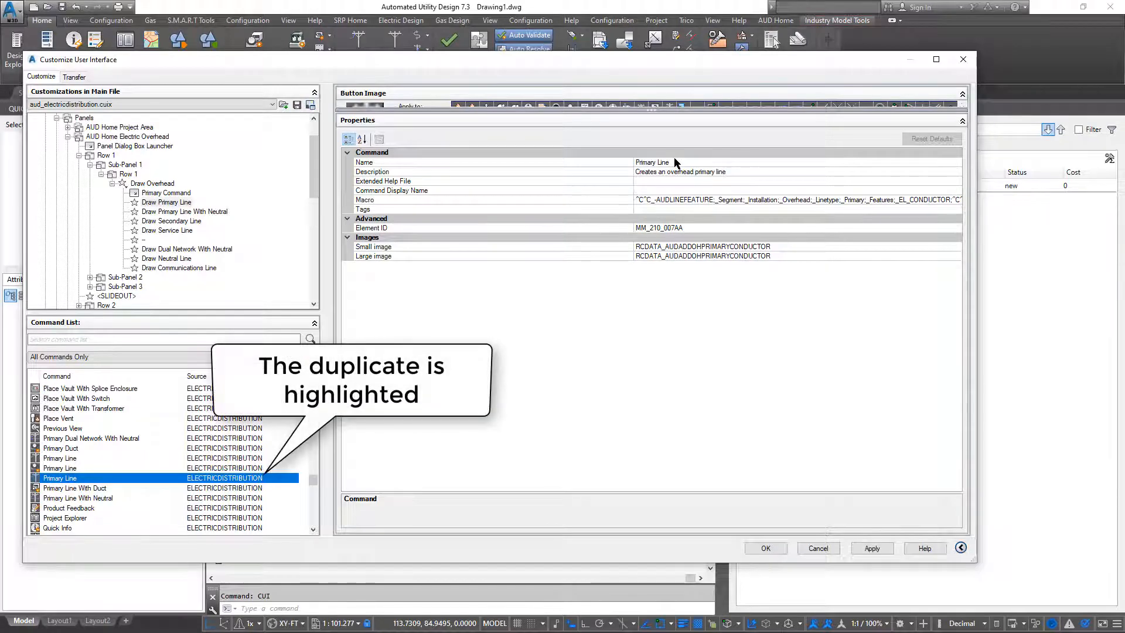
Step: Name the duplicated command Feeder Line and set its description to "Creates an overhead feeder line"
{"action": "left_click", "coordinate": [649, 163]}
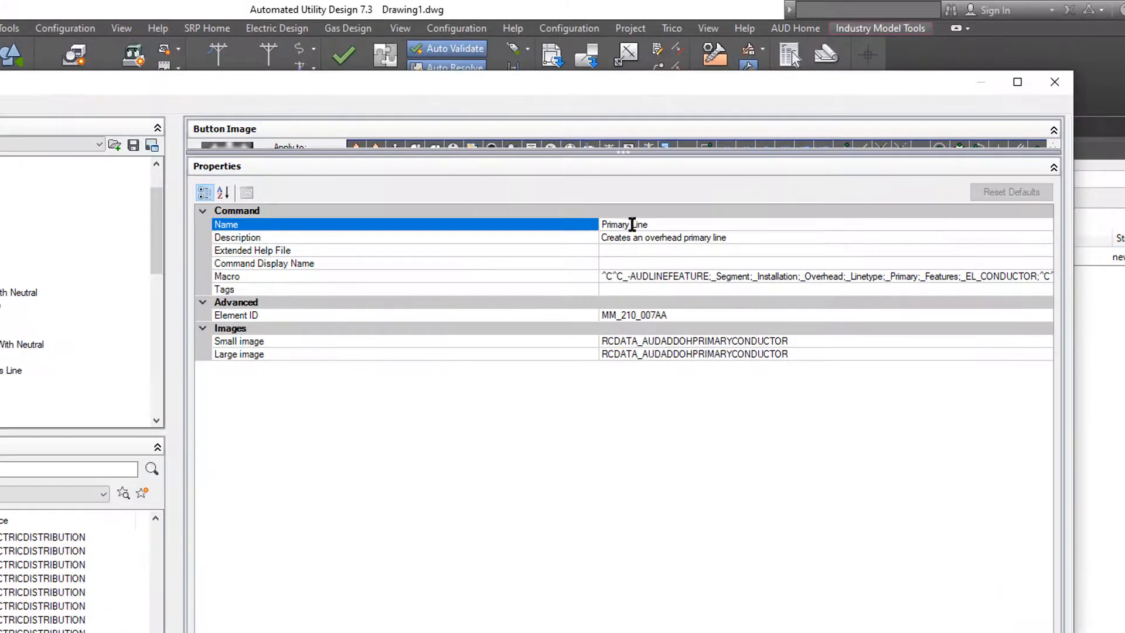
{"action": "left_click_drag", "start_coordinate": [652, 163], "coordinate": [627, 167]}
{"action": "type", "text": "Feeder"}
{"action": "key", "text": "Delete"}
{"action": "key", "text": "Delete"}
{"action": "left_click", "coordinate": [692, 236]}
{"action": "double_click", "coordinate": [692, 236]}
{"action": "type", "text": "feeder"}
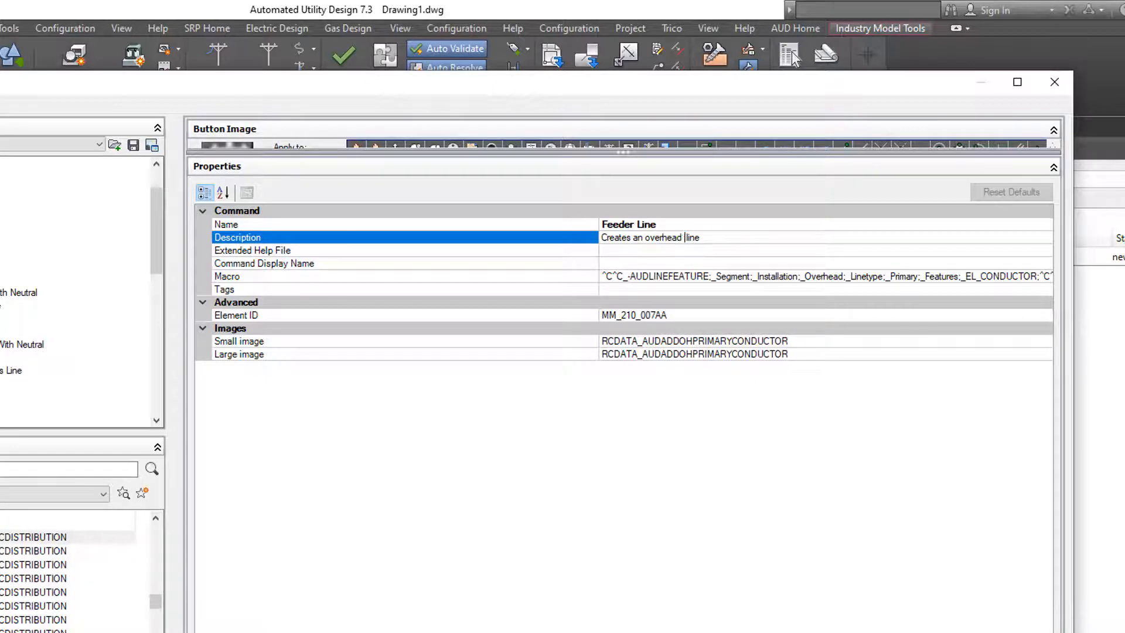
Step: Replace the _Primary linetype with _Feeder in the Feeder Line command's macro and accept the edited string
{"action": "left_click", "coordinate": [825, 276]}
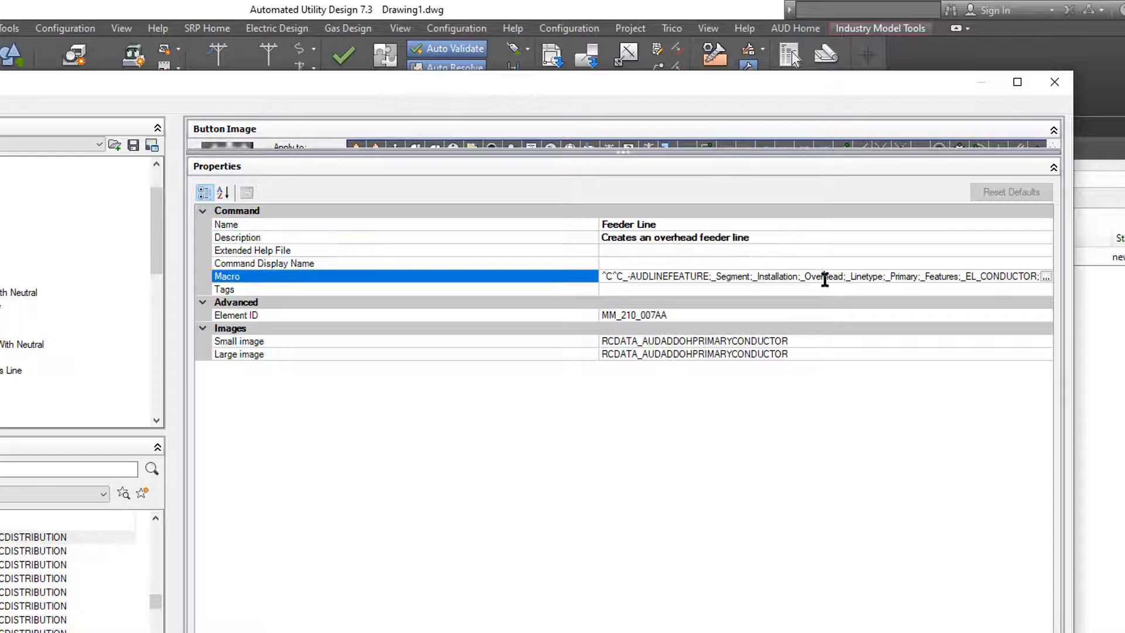
{"action": "left_click", "coordinate": [1046, 277]}
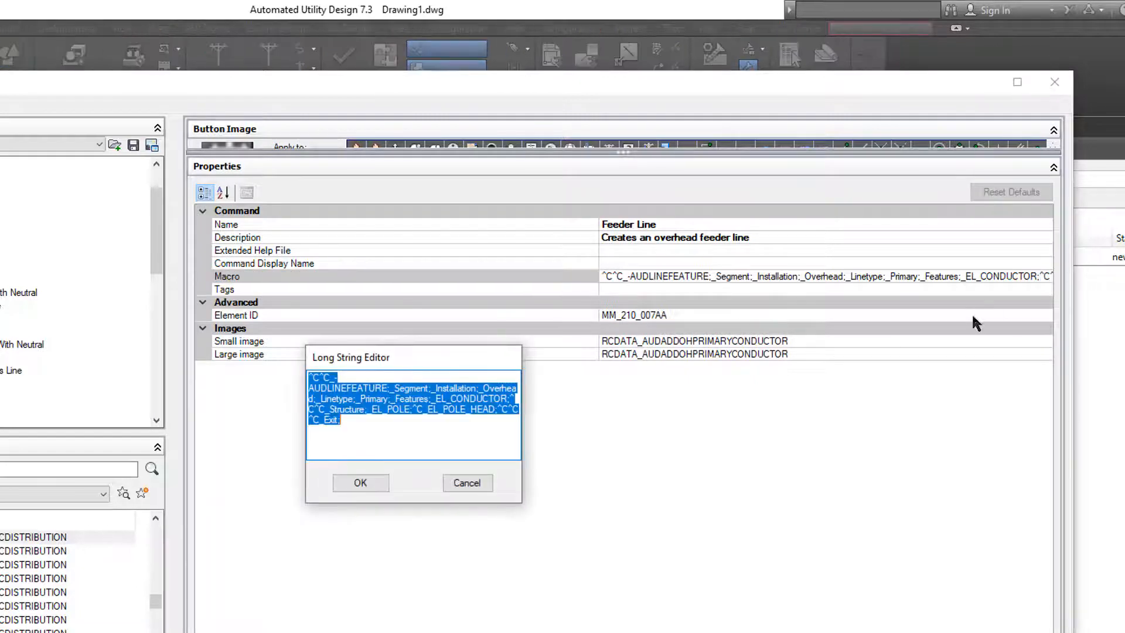
{"action": "left_click_drag", "start_coordinate": [522, 431], "coordinate": [1001, 379]}
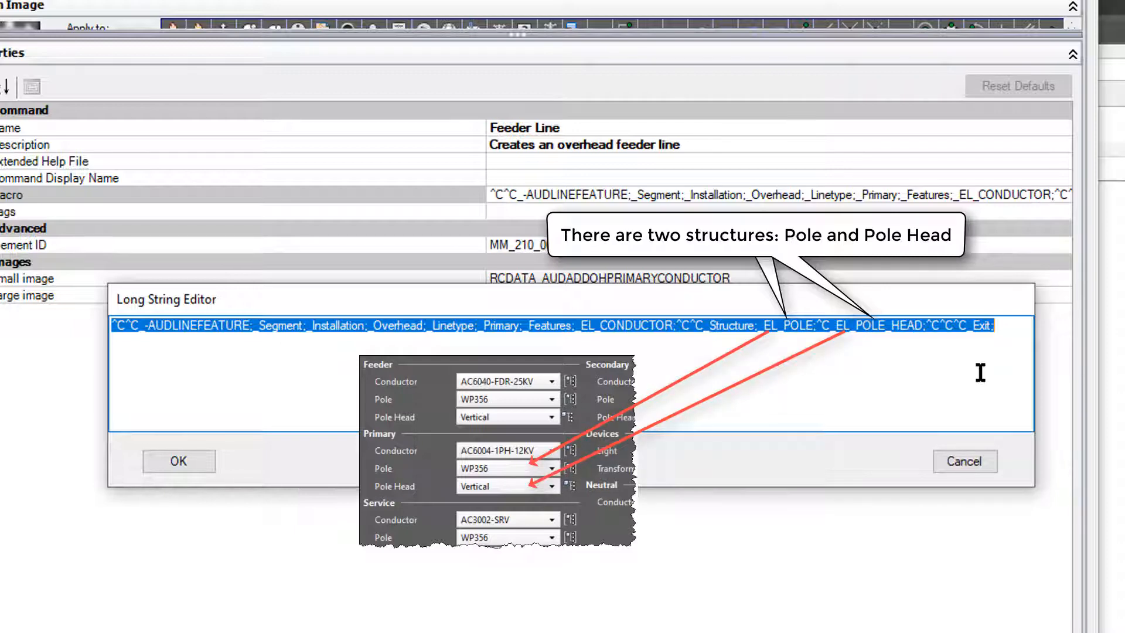
{"action": "left_click", "coordinate": [484, 326]}
{"action": "type", "text": "Feeder"}
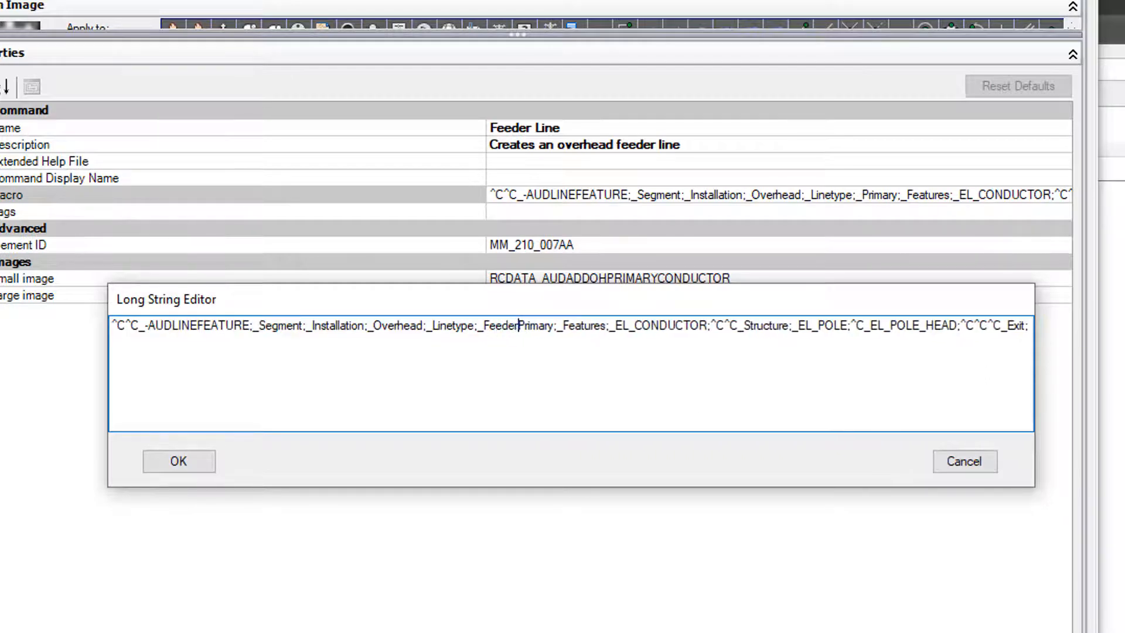
{"action": "key", "text": "Delete"}
{"action": "key", "text": "Delete"}
{"action": "key", "text": "Delete"}
{"action": "key", "text": "Delete"}
{"action": "key", "text": "Delete"}
{"action": "key", "text": "Delete"}
{"action": "key", "text": "Delete"}
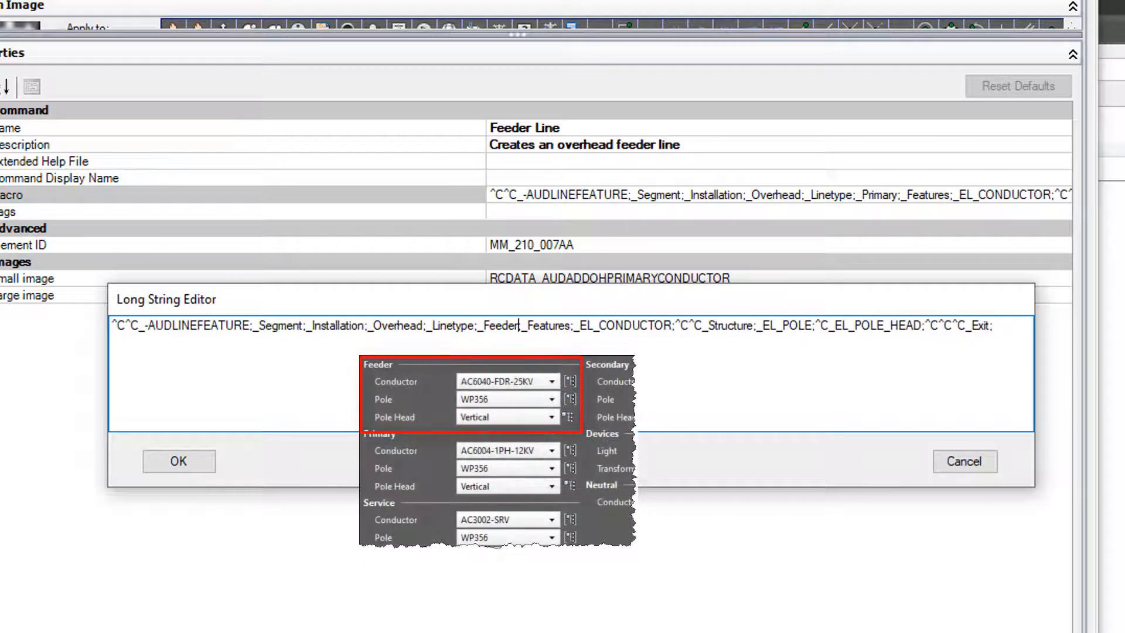
{"action": "left_click", "coordinate": [155, 462]}
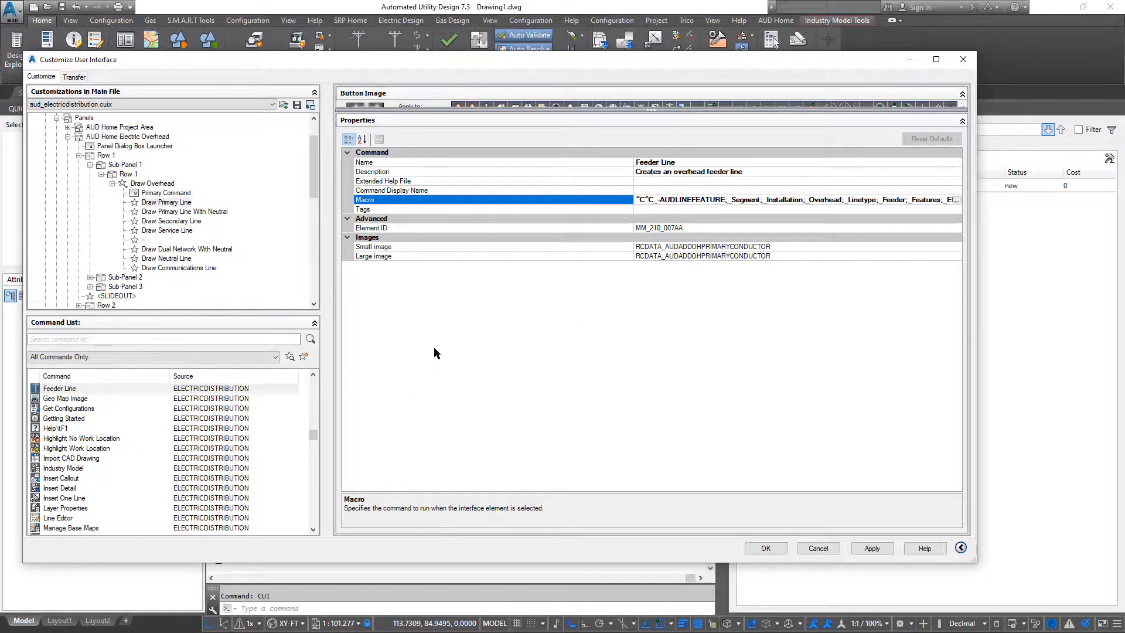
Step: Add the Feeder Line command above Draw Primary Line in Draw Overhead, name it Draw Feeder Line, and accept the interface customization
{"action": "left_click", "coordinate": [44, 391]}
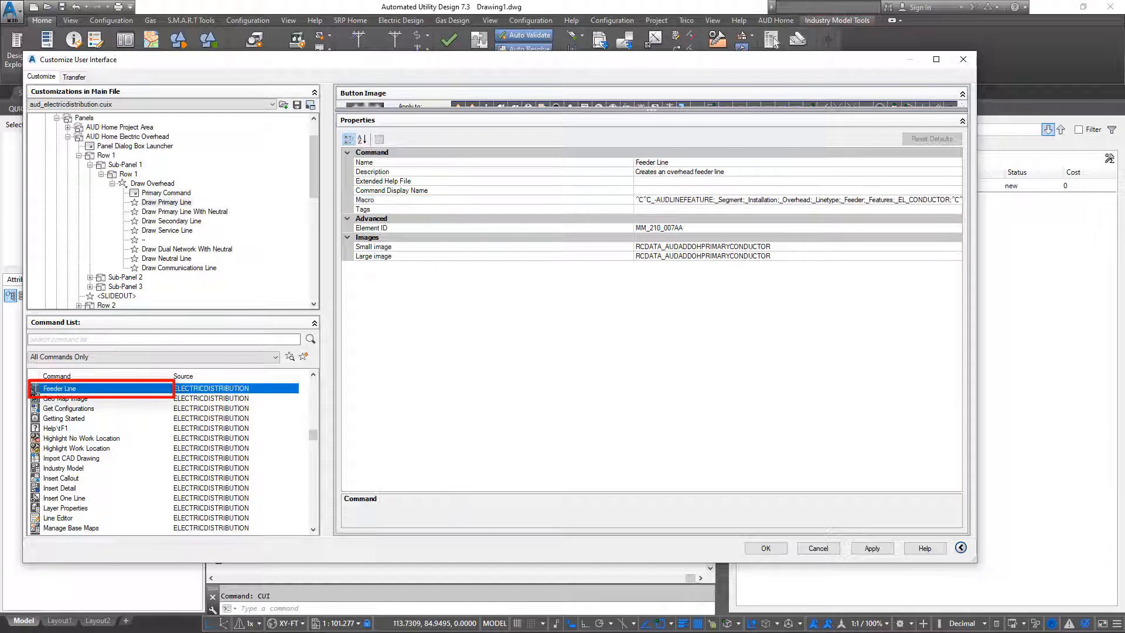
{"action": "left_click_drag", "start_coordinate": [36, 391], "coordinate": [167, 157]}
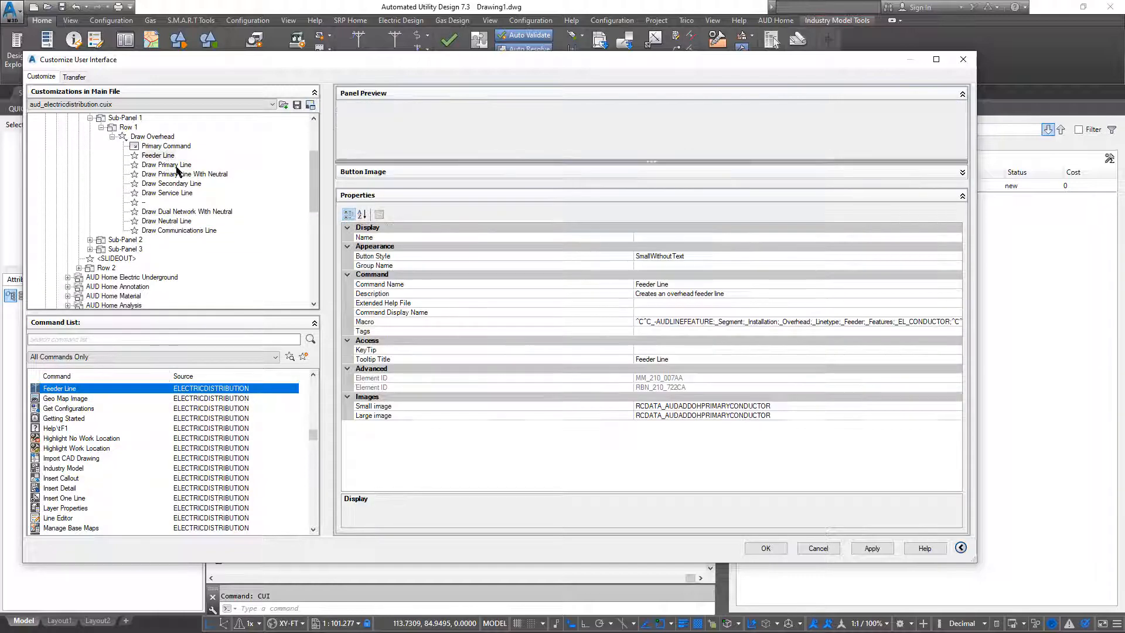
{"action": "left_click", "coordinate": [165, 156]}
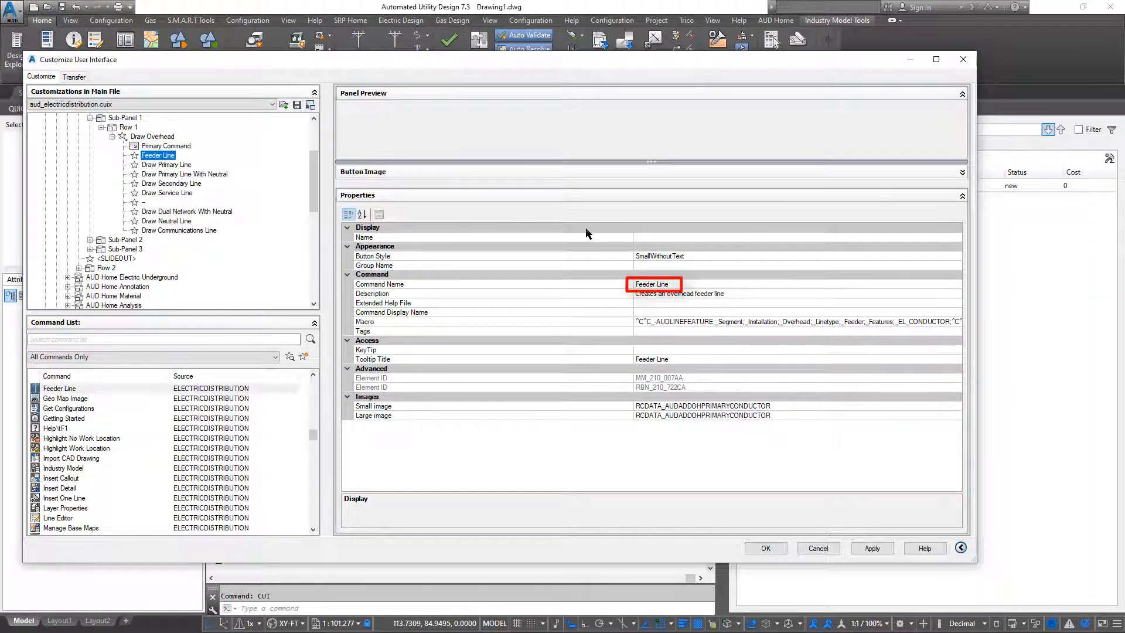
{"action": "left_click", "coordinate": [644, 237]}
{"action": "type", "text": "Draw Feeder Line"}
{"action": "key", "text": "Return"}
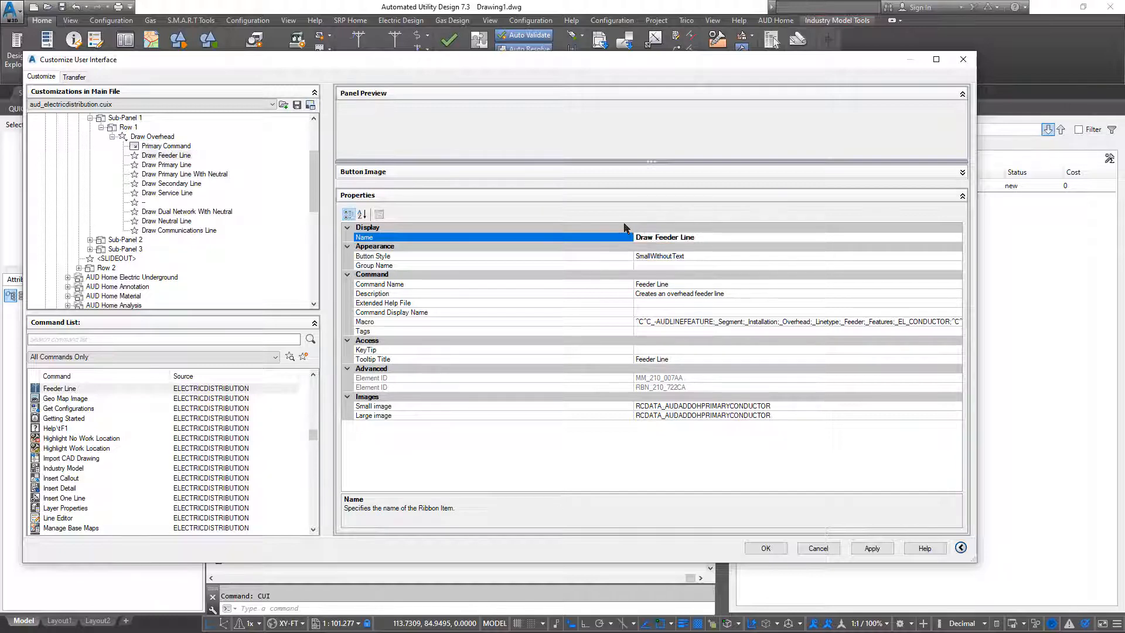
{"action": "left_click", "coordinate": [768, 548]}
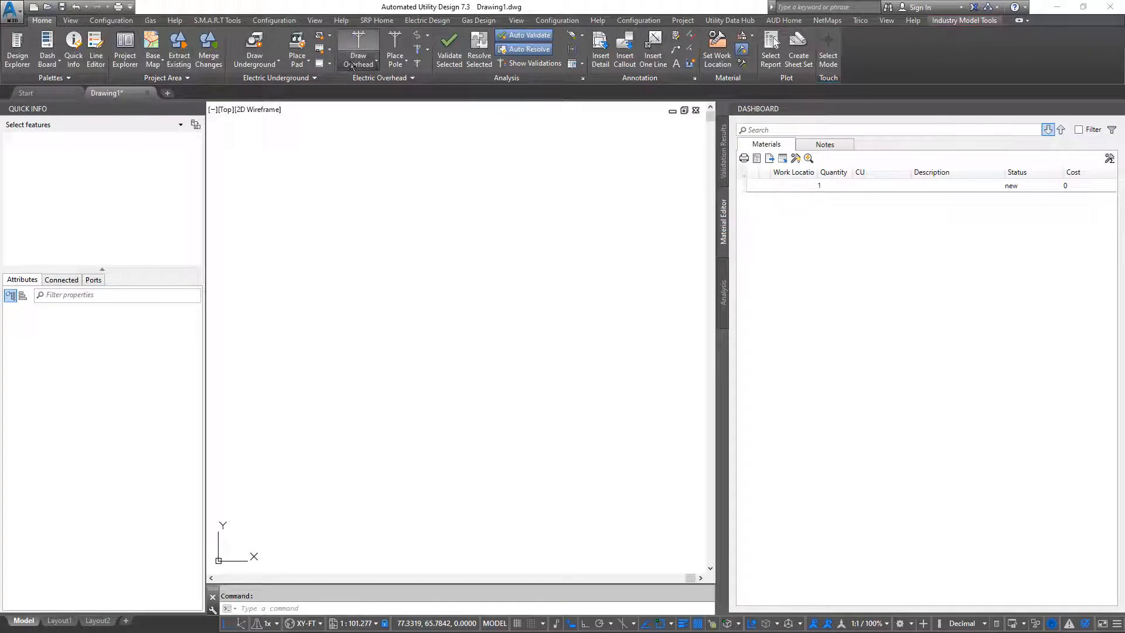
Step: Check the Draw Overhead ribbon commands and choose AC6040-FDR-25KV as the default Feeder conductor
{"action": "left_click", "coordinate": [353, 65]}
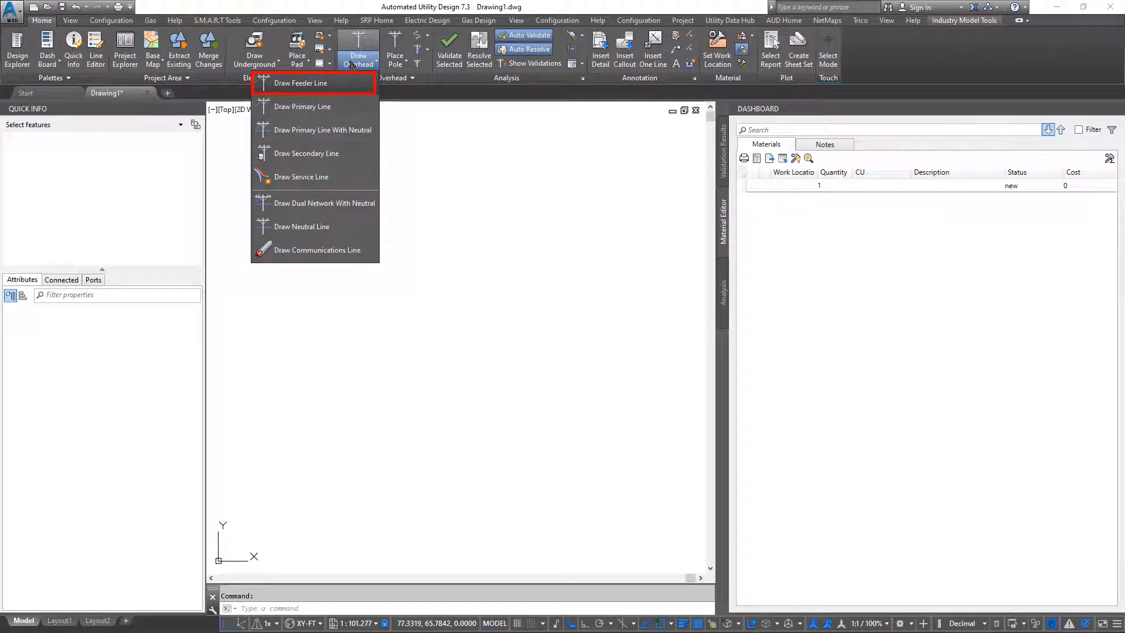
{"action": "left_click", "coordinate": [405, 78]}
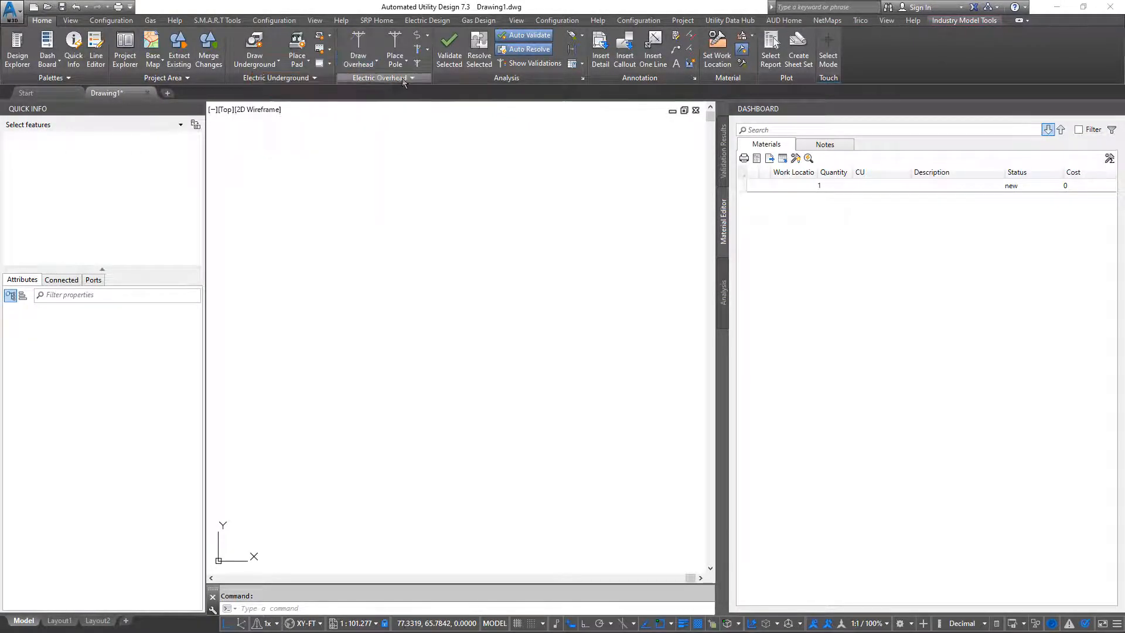
{"action": "left_click", "coordinate": [188, 104]}
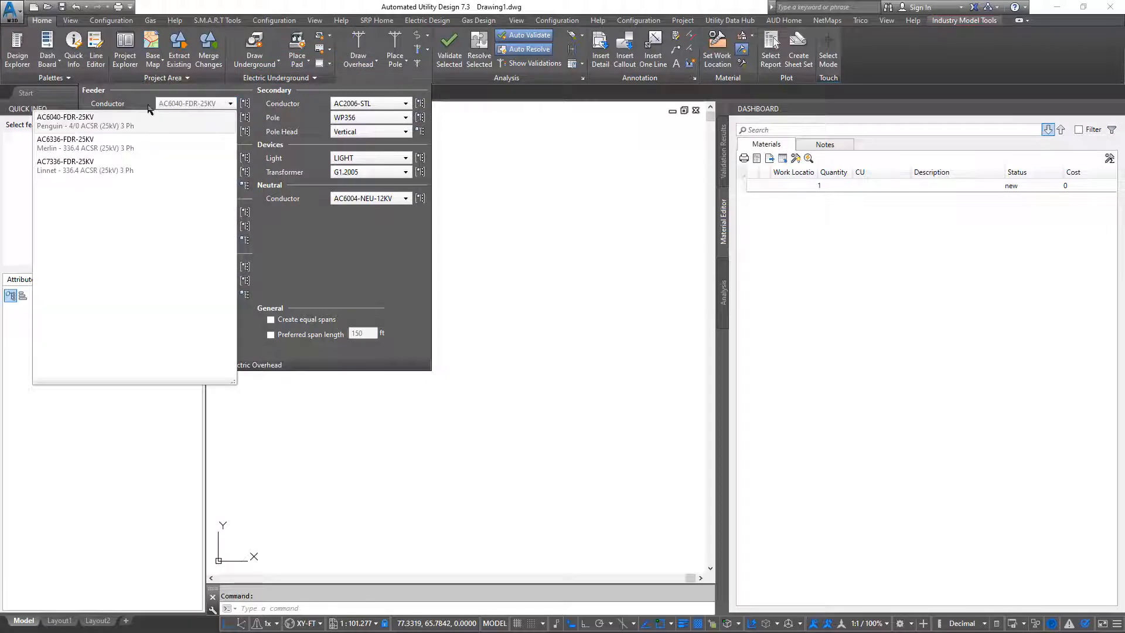
{"action": "left_click", "coordinate": [53, 126]}
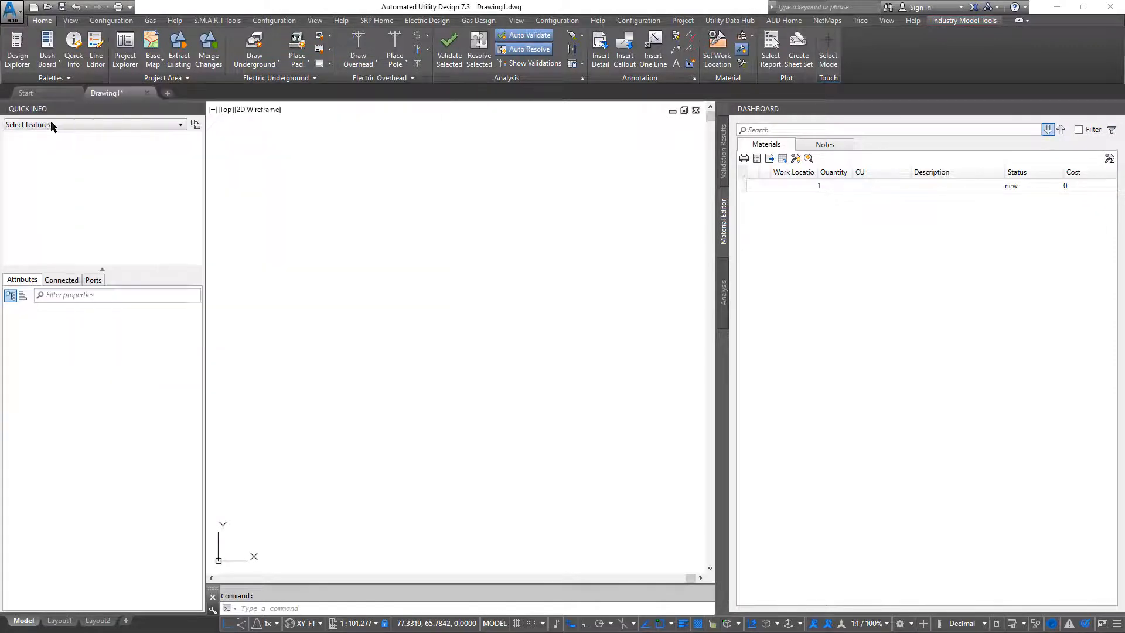
Step: Draw an overhead feeder line 100 ft long in the upper part of the drawing
{"action": "left_click", "coordinate": [357, 64]}
{"action": "left_click", "coordinate": [290, 83]}
{"action": "left_click", "coordinate": [300, 178]}
{"action": "type", "text": "100"}
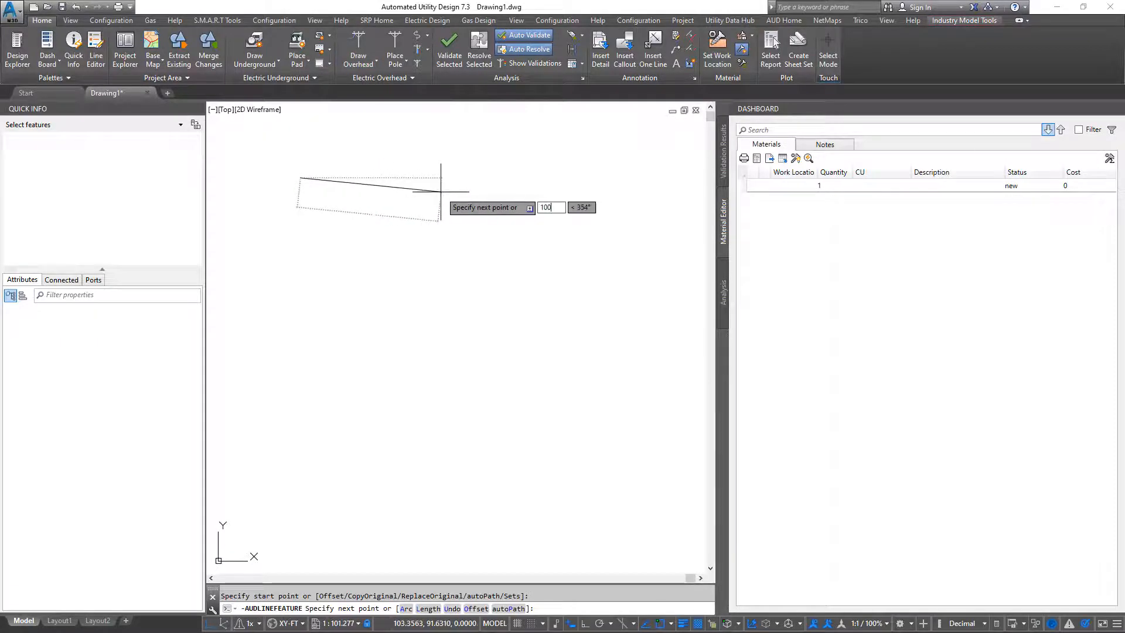
{"action": "key", "text": "Return"}
{"action": "key", "text": "Return"}
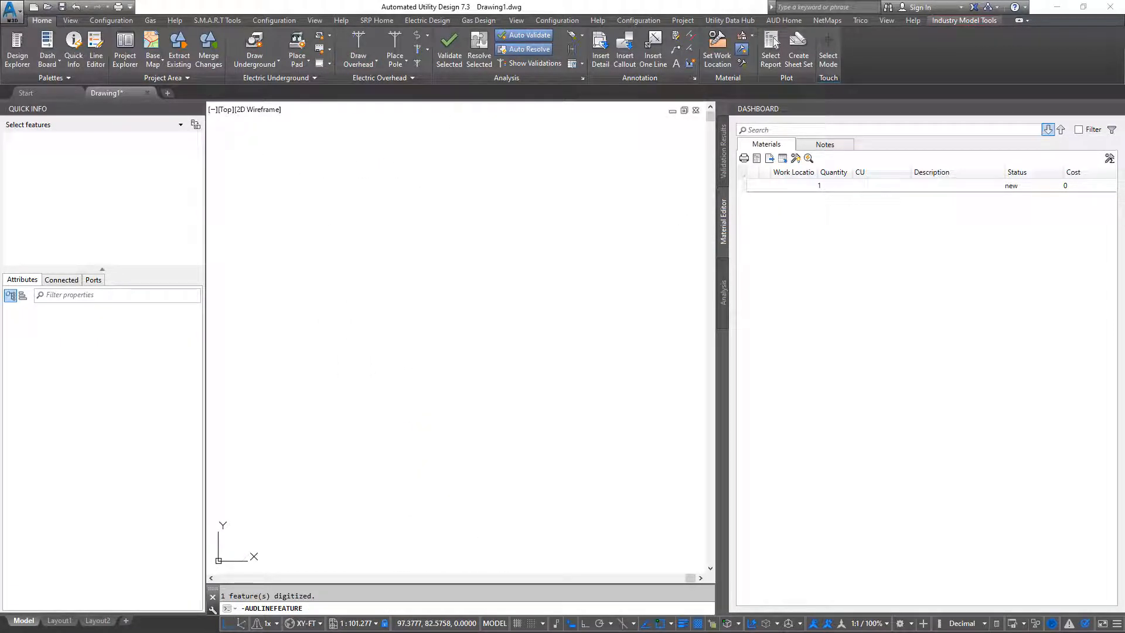
Step: Select the new overhead feeder segment between its poles to examine its conductor, attributes and materials
{"action": "scroll", "coordinate": [437, 235], "scroll_direction": "down", "scroll_amount": 4}
{"action": "middle_click_drag", "start_coordinate": [434, 233], "coordinate": [390, 226]}
{"action": "scroll", "coordinate": [404, 249], "scroll_direction": "up", "scroll_amount": 2}
{"action": "key", "text": "Escape"}
{"action": "left_click", "coordinate": [412, 193]}
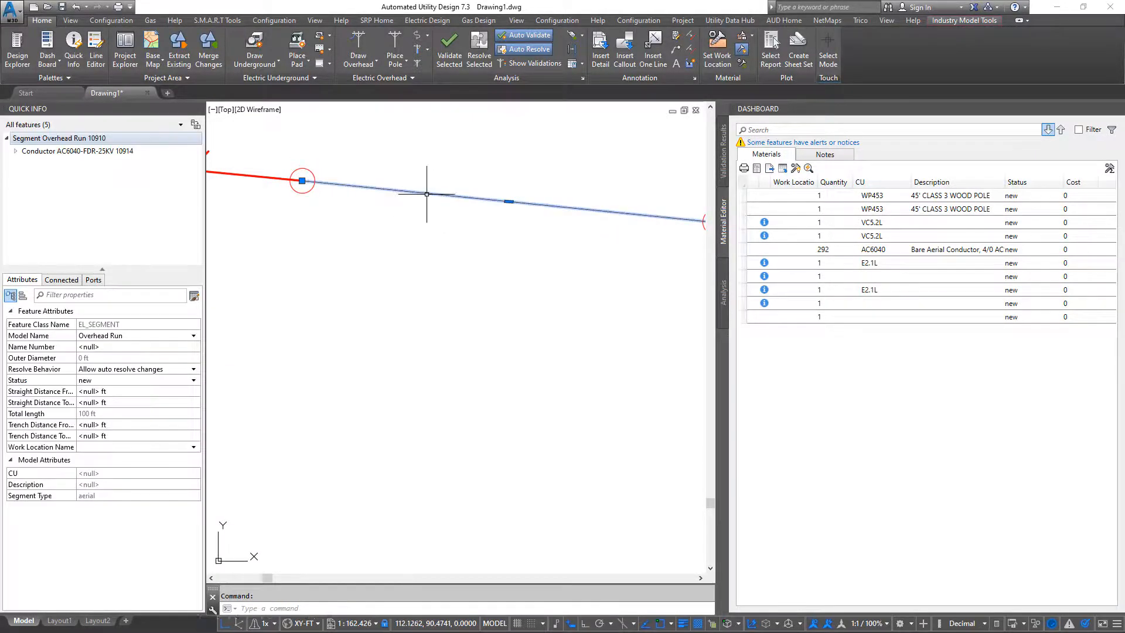